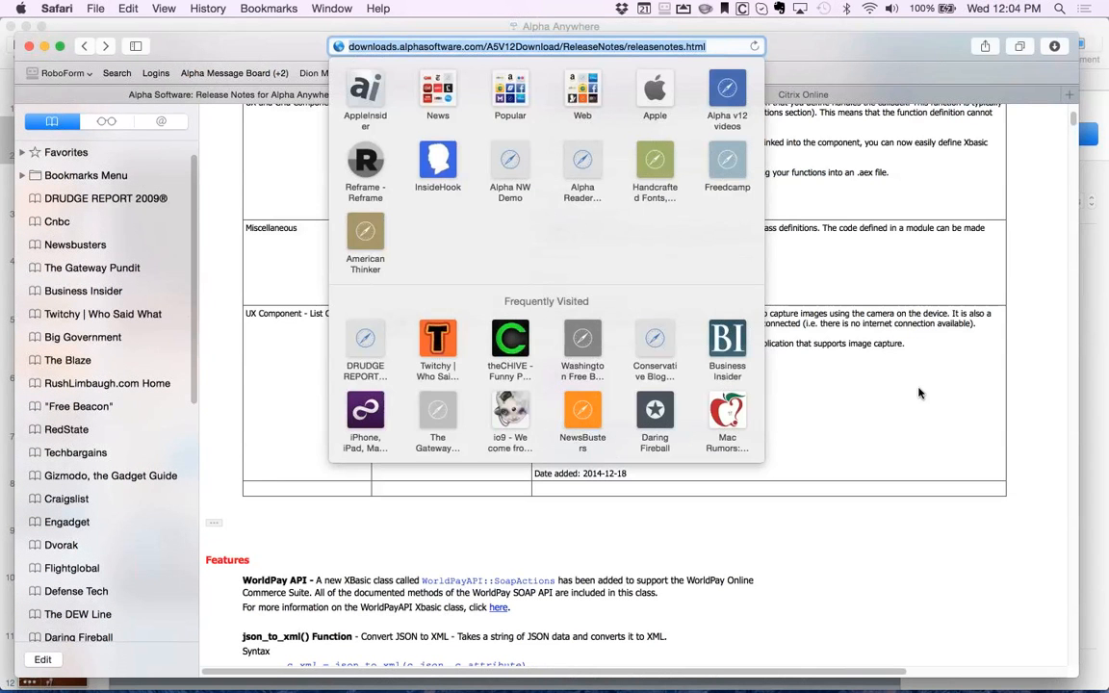
Examine the release notes entry on image capture using the camera in the List Detail View for disconnected applications.
{"action": "key", "text": "Escape"}
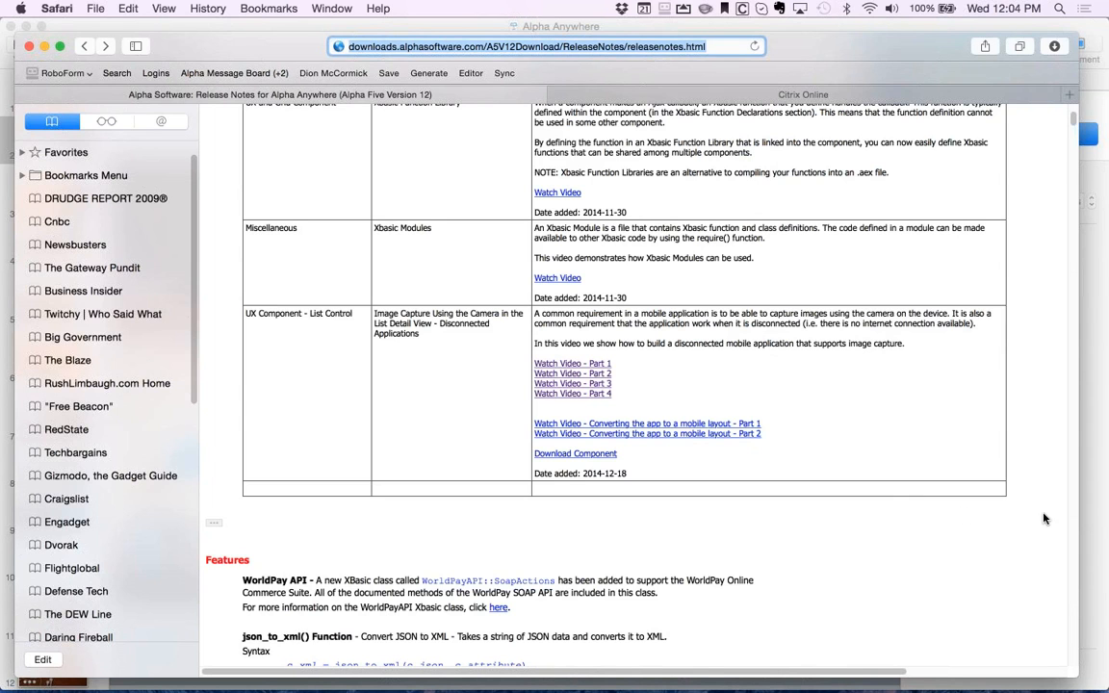
{"action": "left_click", "coordinate": [459, 267]}
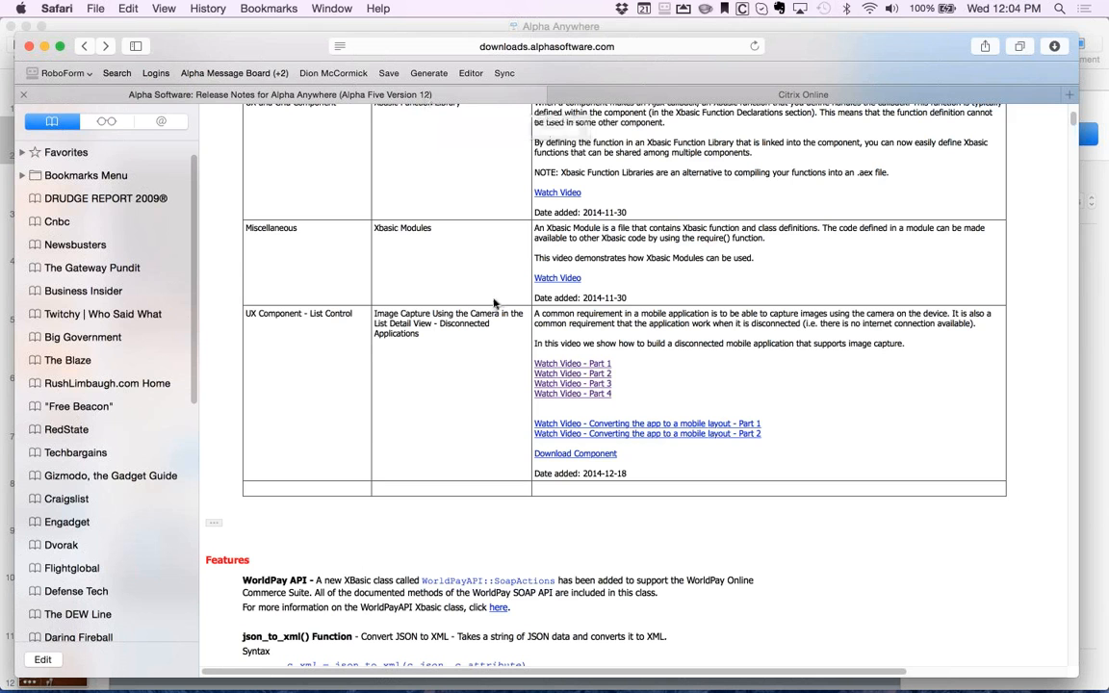
{"action": "scroll", "coordinate": [475, 246], "scroll_direction": "up", "scroll_amount": 1}
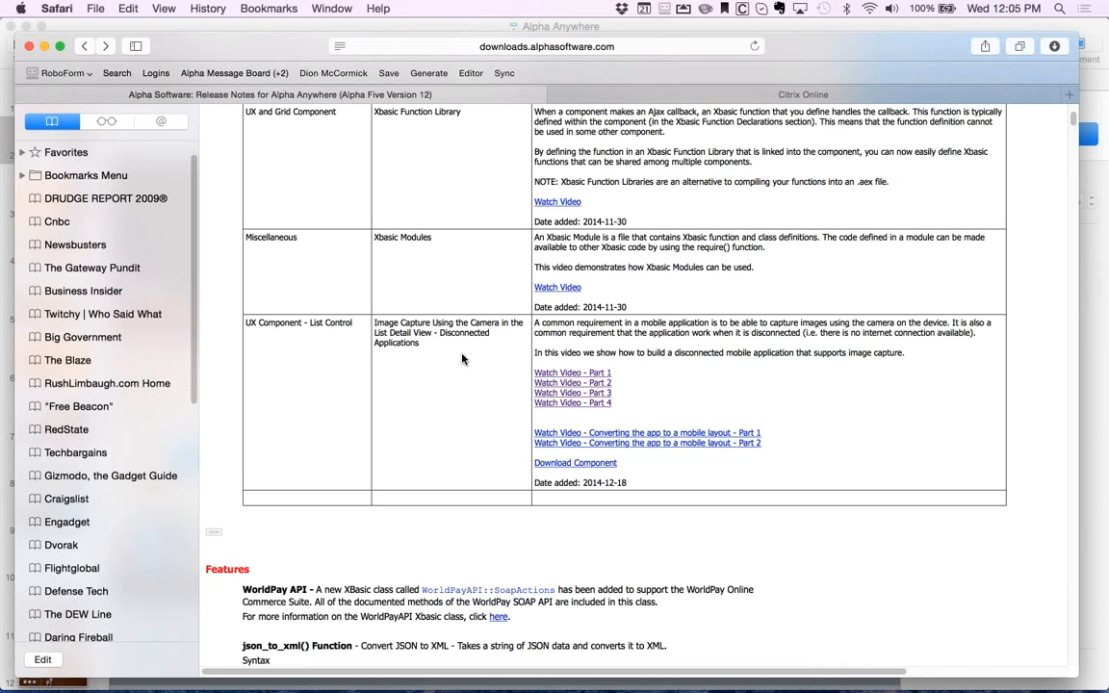
Switch to Alpha Anywhere, open the inventoryAppDemo component and attach the plain-text comment "Here is a comment" to the PANEL_LIST panel layout.
{"action": "key", "text": "ctrl+Right"}
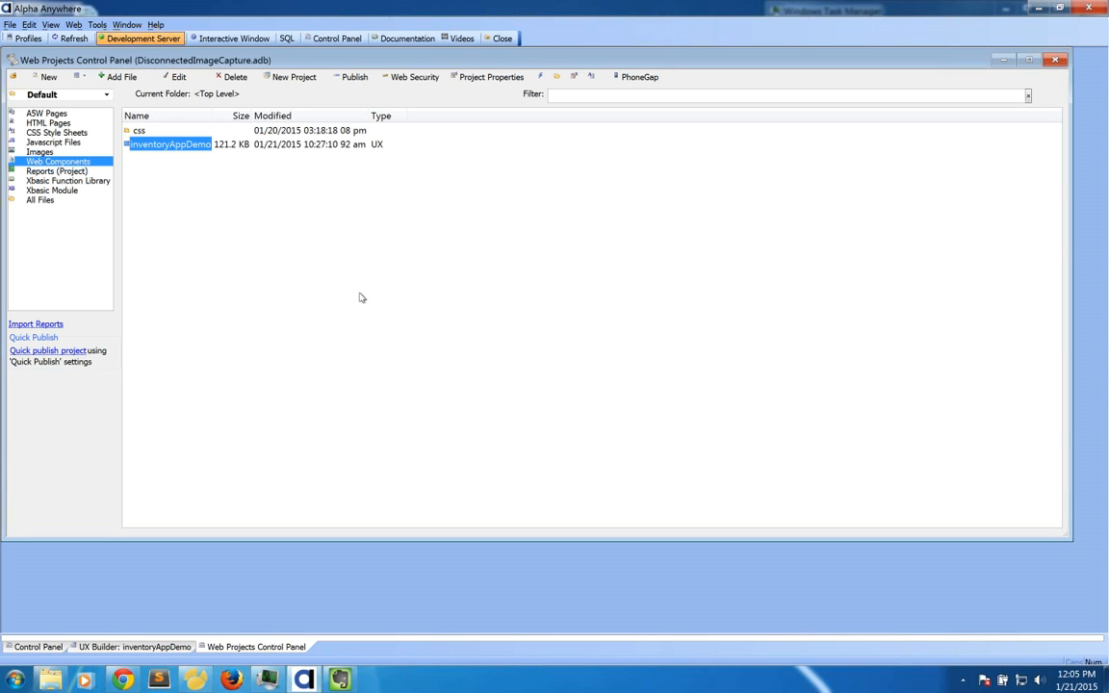
{"action": "double_click", "coordinate": [173, 144]}
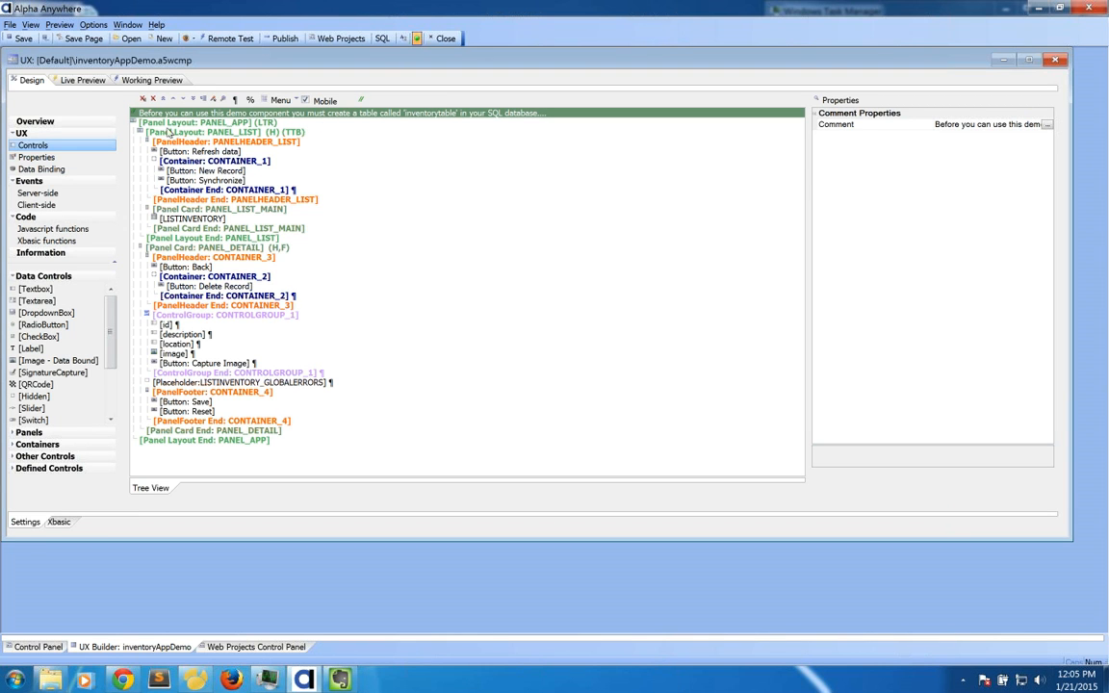
{"action": "left_click", "coordinate": [192, 135]}
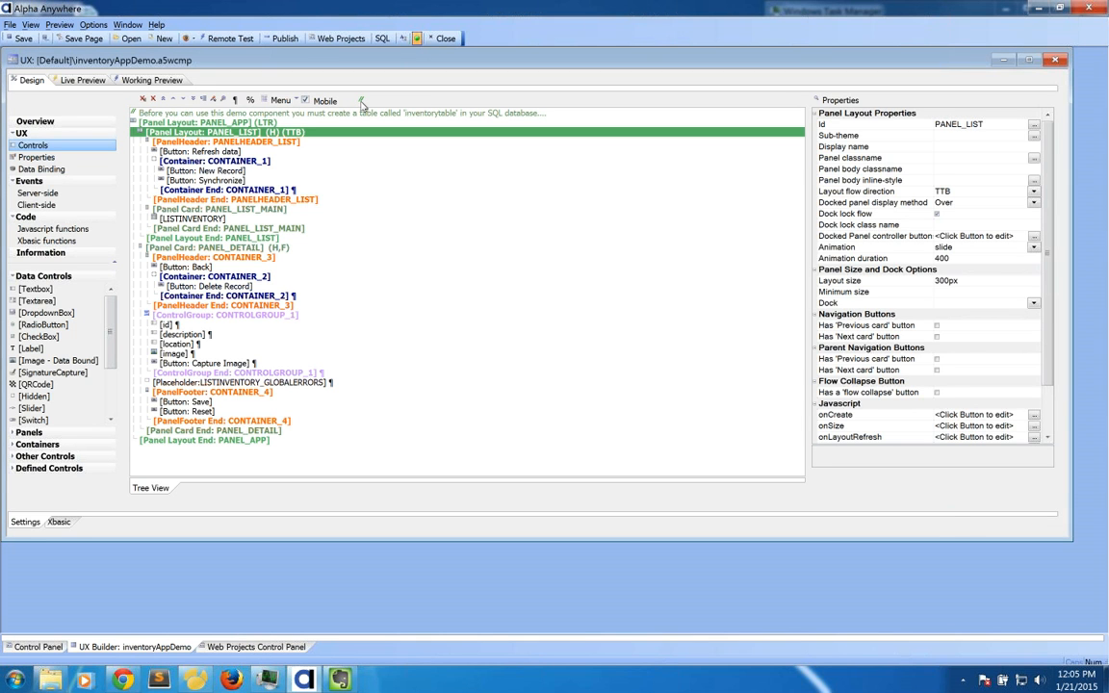
{"action": "left_click", "coordinate": [361, 100]}
{"action": "type", "text": "Here "}
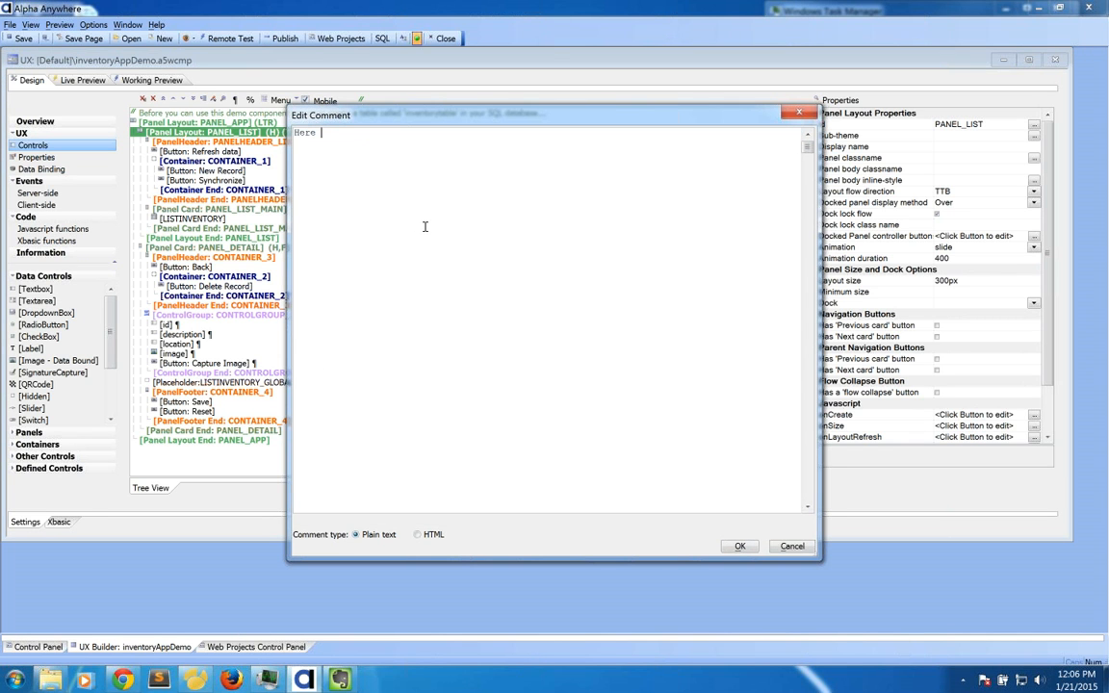
{"action": "type", "text": "is a comment"}
{"action": "left_click", "coordinate": [738, 546]}
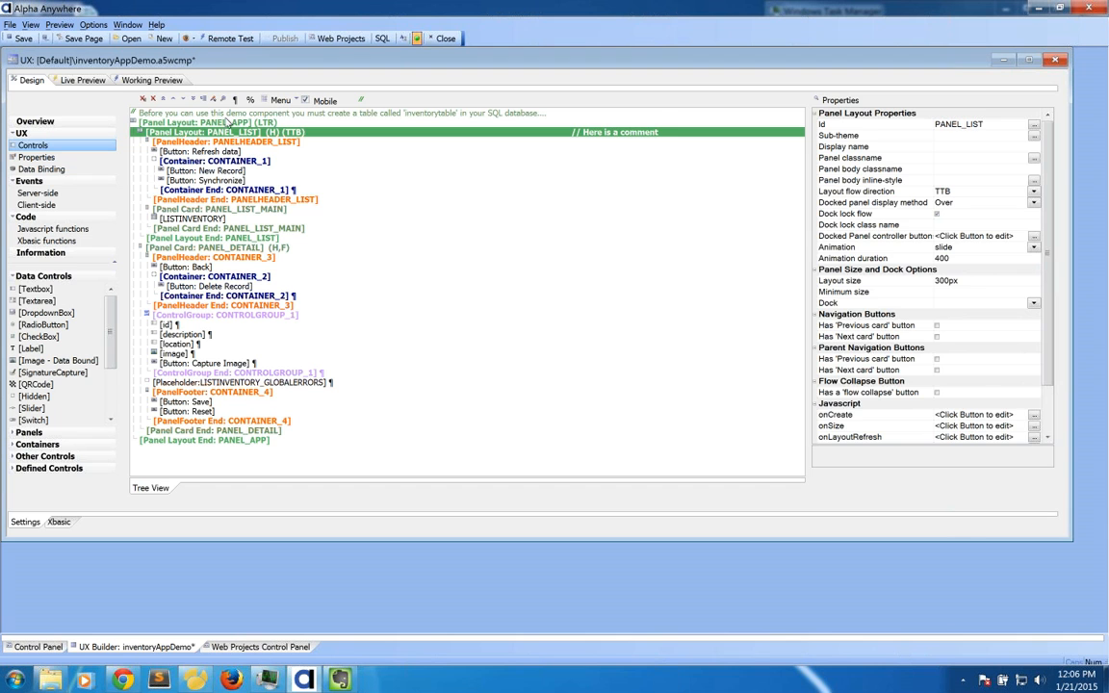
Open the comment heading the control tree and read its setup instructions and MySQL Create Table statement for inventorytable.
{"action": "left_click", "coordinate": [228, 122]}
{"action": "left_click", "coordinate": [214, 114]}
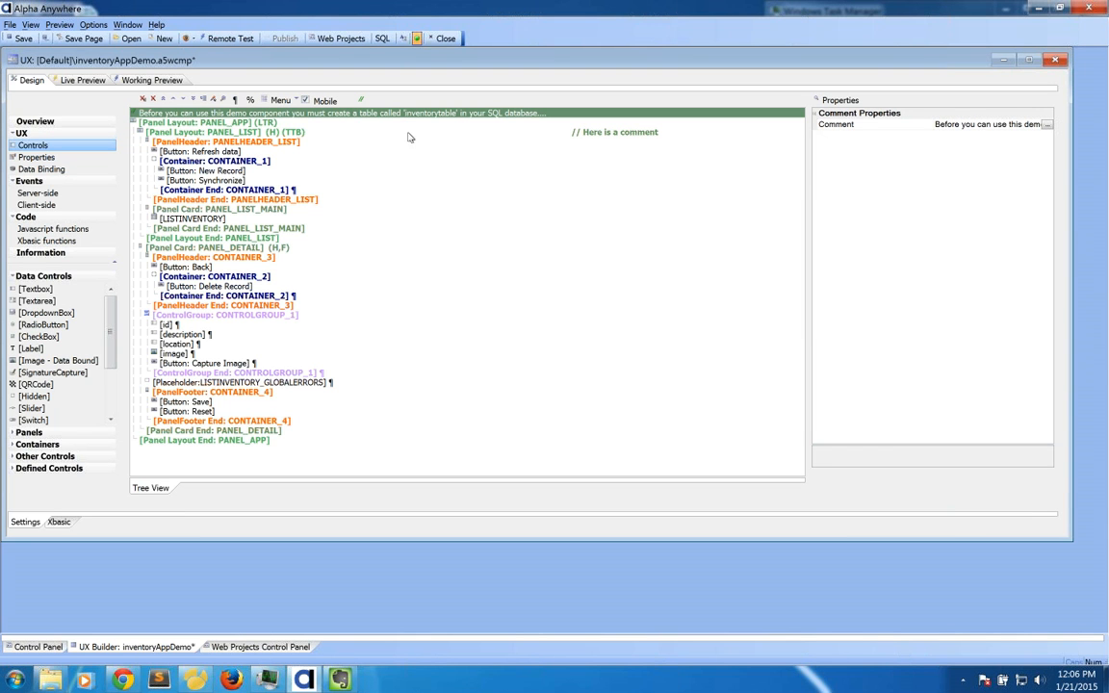
{"action": "left_click", "coordinate": [1047, 125]}
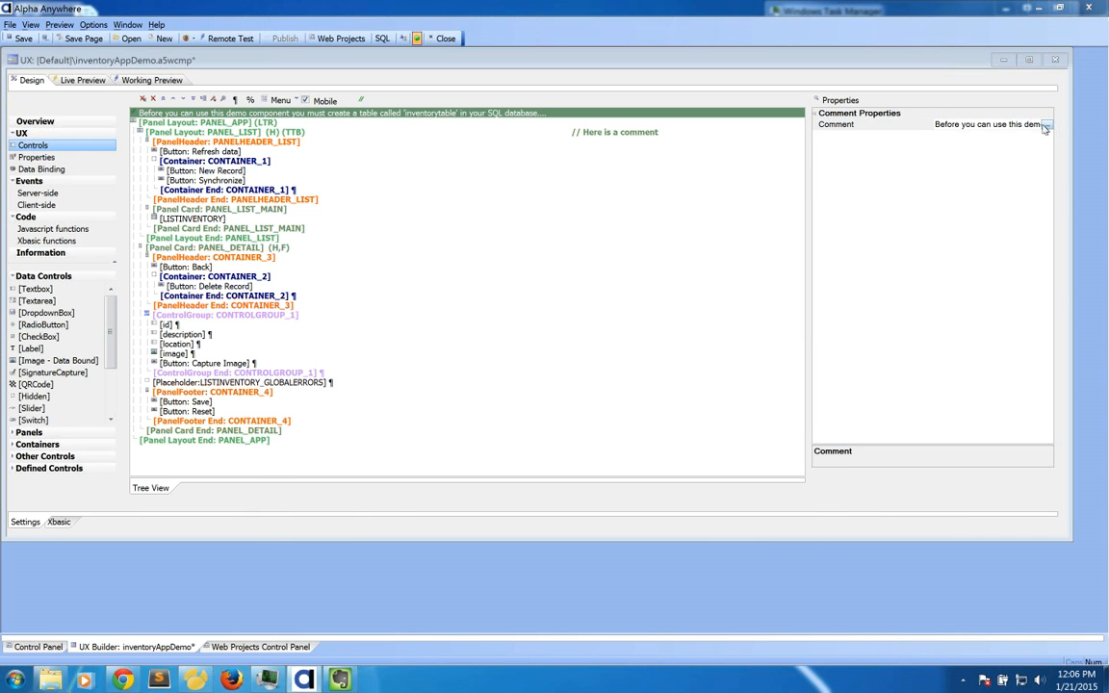
{"action": "left_click_drag", "start_coordinate": [396, 115], "coordinate": [363, 107]}
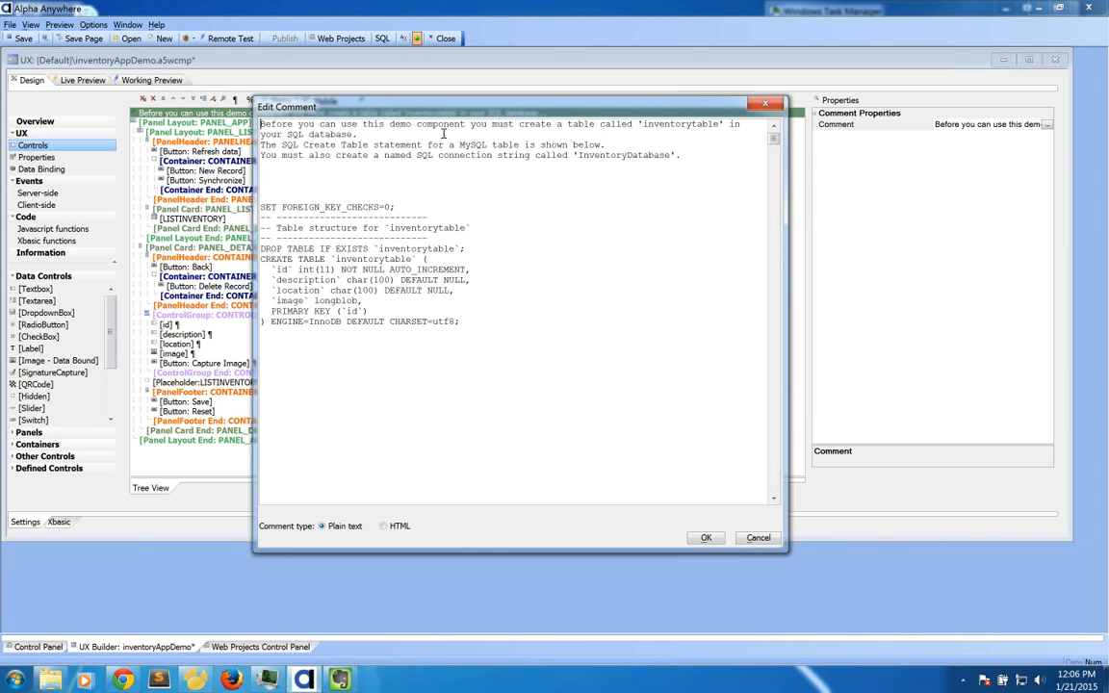
{"action": "double_click", "coordinate": [294, 134]}
{"action": "left_click_drag", "start_coordinate": [261, 207], "coordinate": [475, 313]}
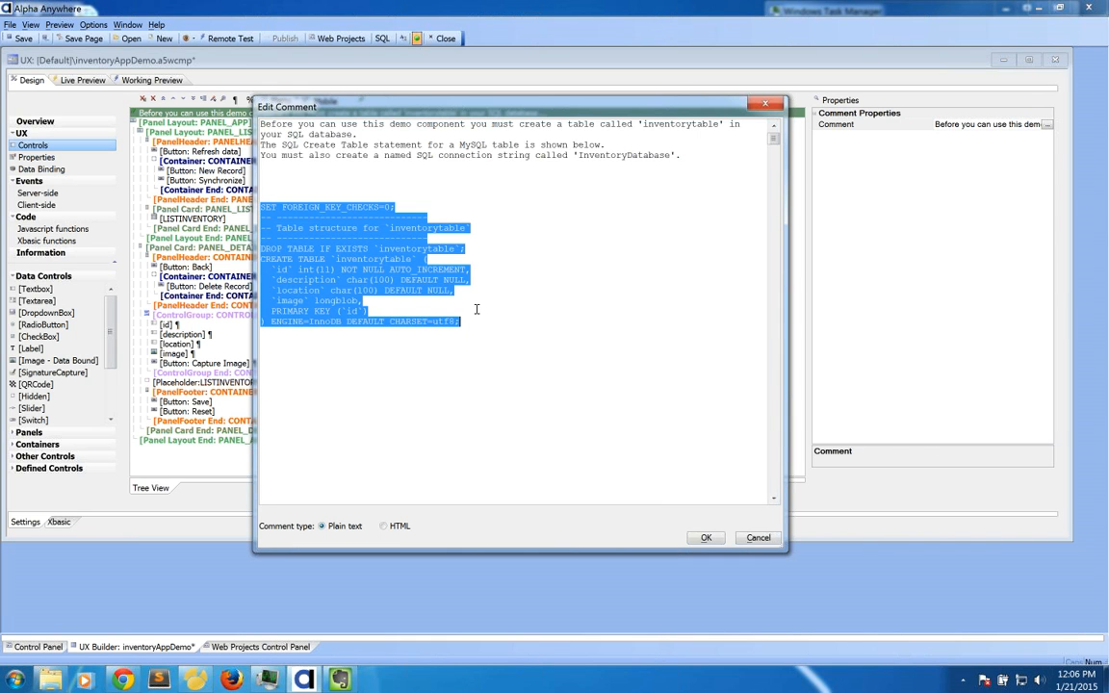
{"action": "left_click", "coordinate": [430, 276]}
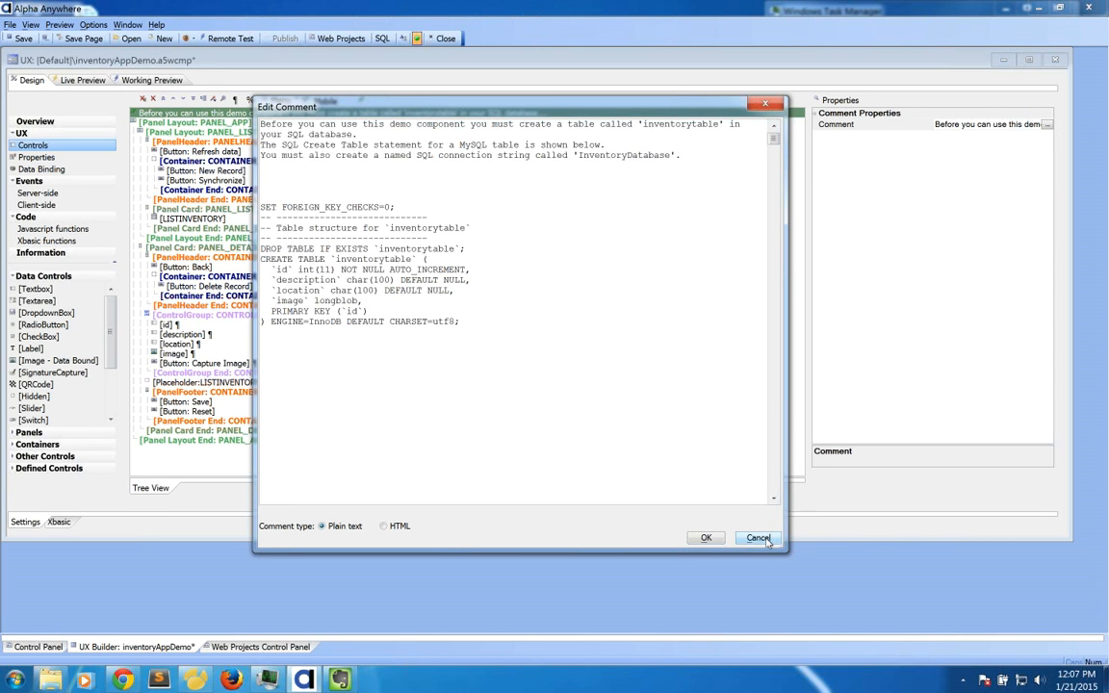
{"action": "left_click", "coordinate": [705, 537]}
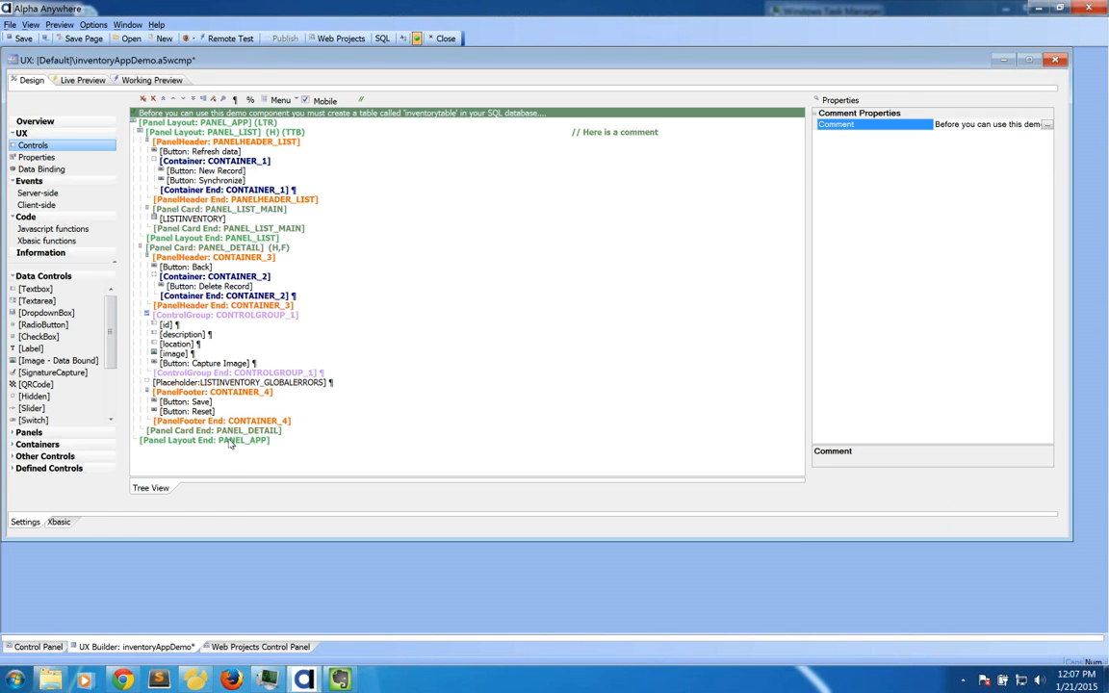
Switch to Navicat Premium, collapse the cqms_dev database and review the inventorytable creation query for the disc_image database.
{"action": "left_click", "coordinate": [195, 681]}
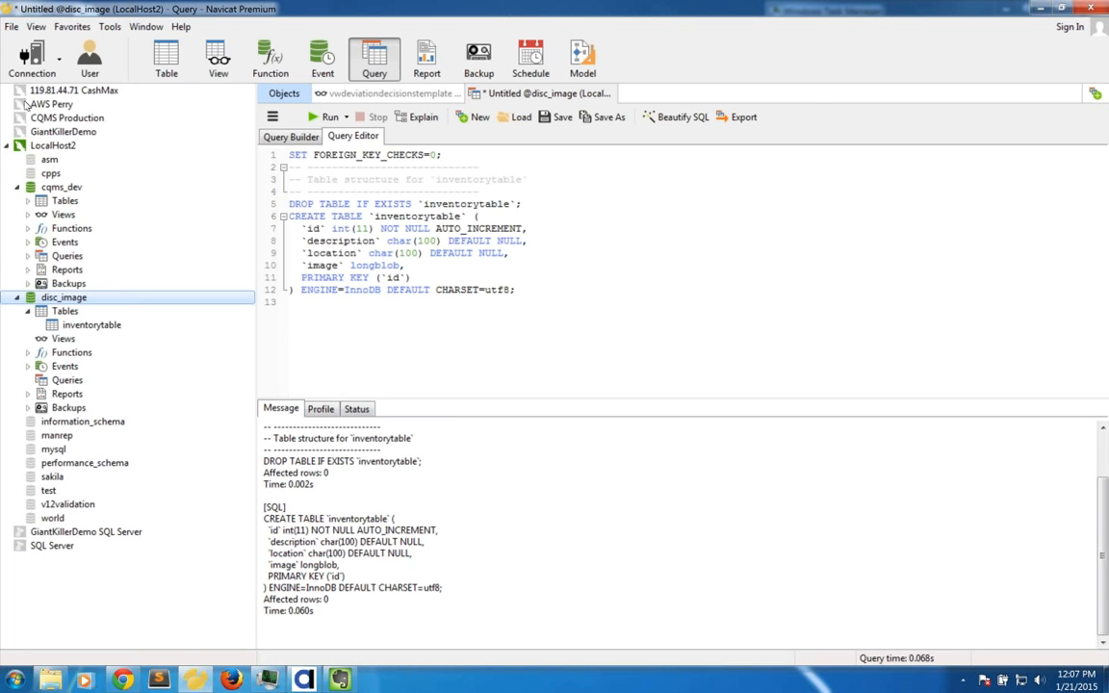
{"action": "left_click", "coordinate": [17, 187]}
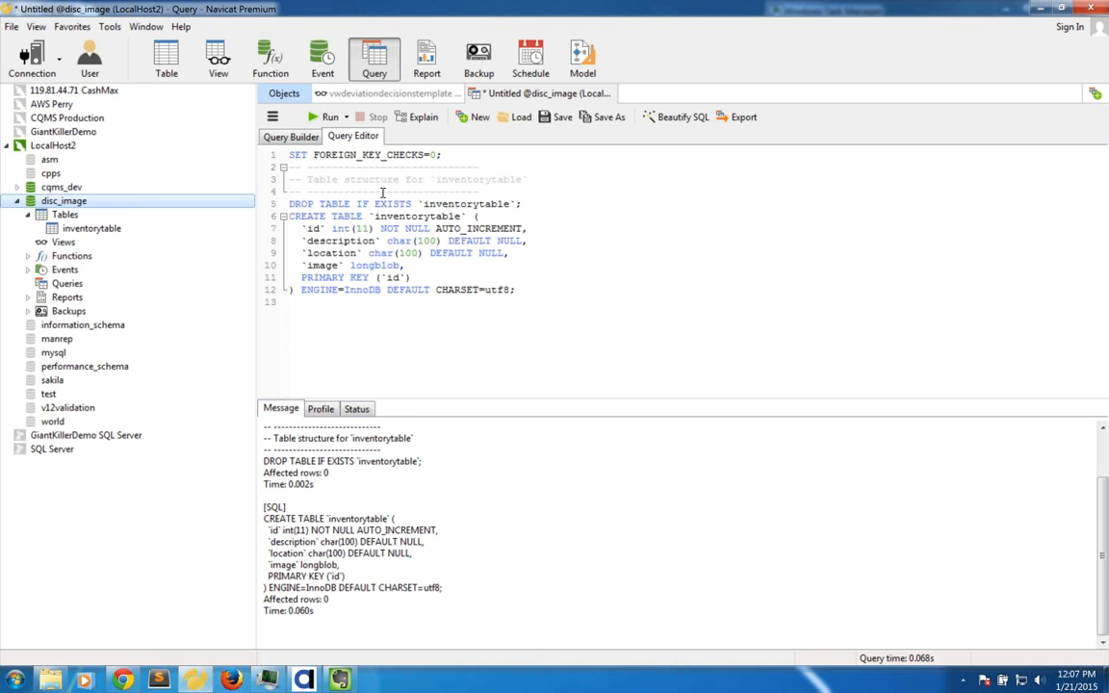
{"action": "left_click_drag", "start_coordinate": [262, 146], "coordinate": [455, 295]}
{"action": "left_click", "coordinate": [498, 290]}
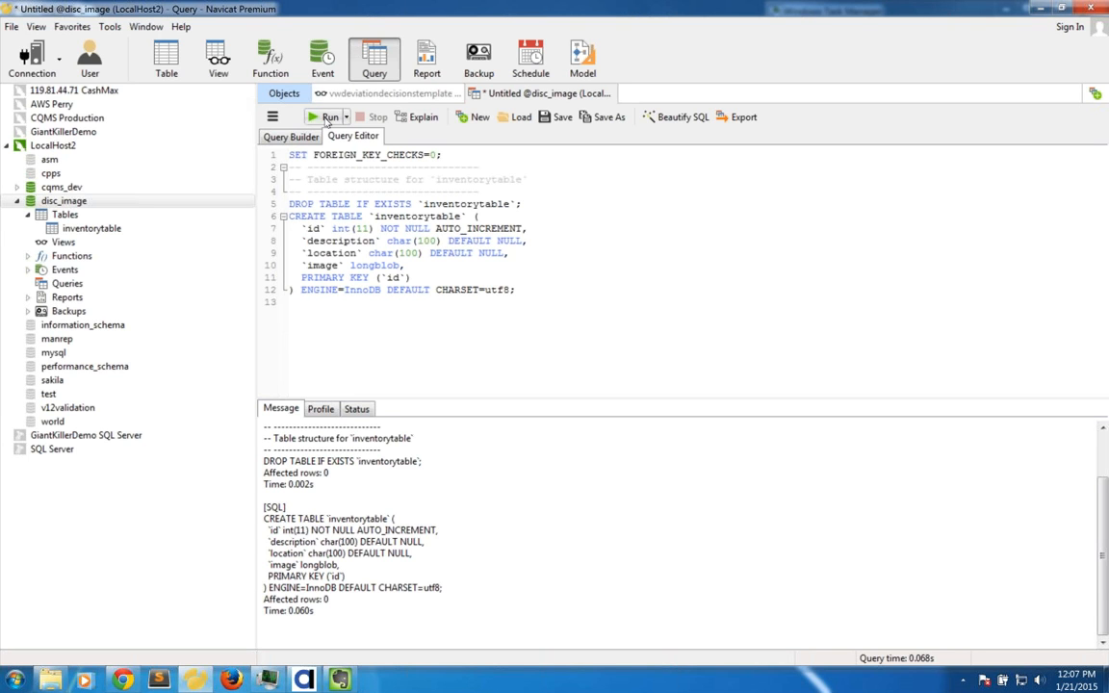
Open the design of inventorytable in the disc_image database and examine its field definitions.
{"action": "left_click", "coordinate": [85, 228]}
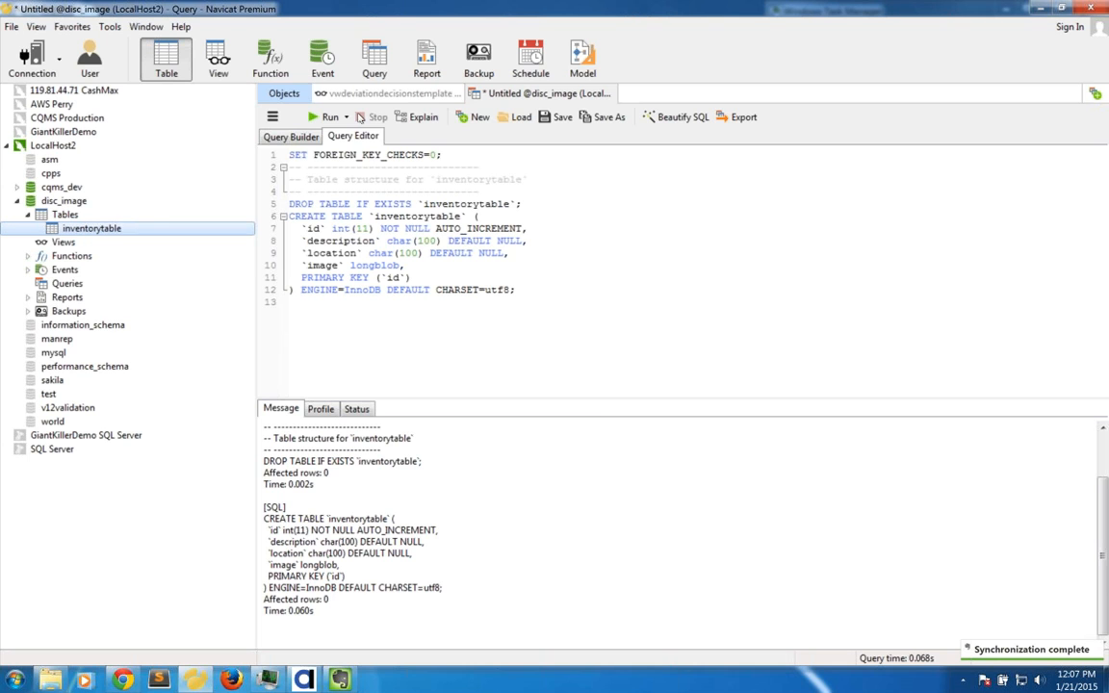
{"action": "right_click", "coordinate": [118, 233]}
{"action": "left_click", "coordinate": [170, 274]}
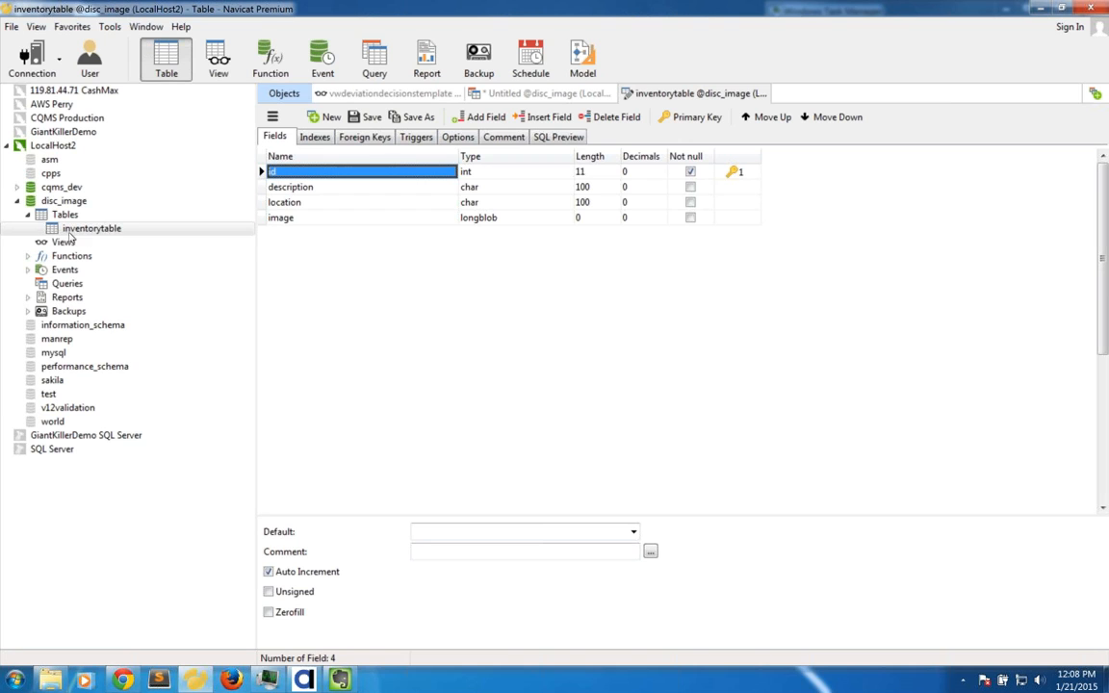
{"action": "right_click", "coordinate": [119, 233]}
{"action": "left_click", "coordinate": [289, 220]}
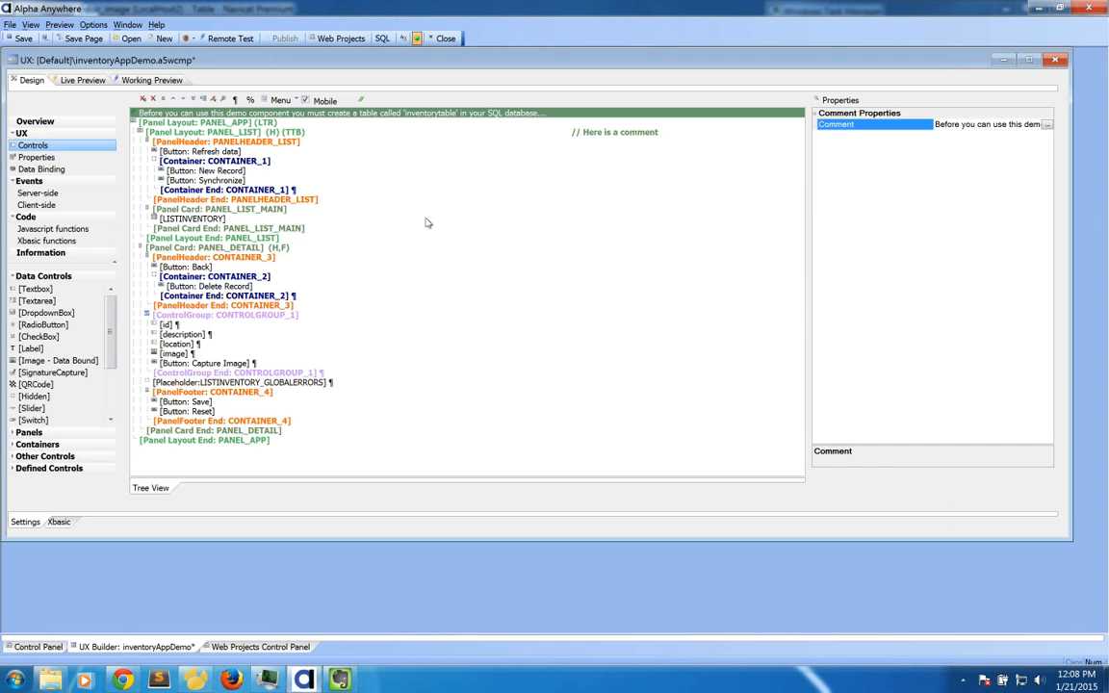
Back in Alpha Anywhere, reopen the component's setup comment and review the SQL script and named connection requirement.
{"action": "left_click", "coordinate": [1047, 124]}
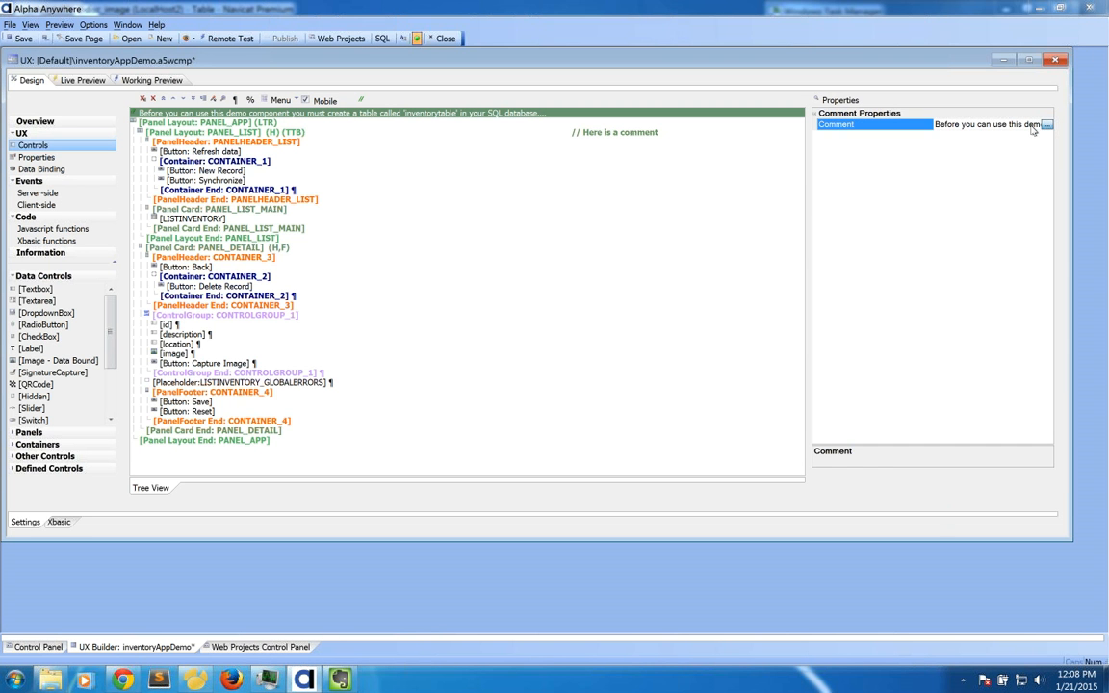
{"action": "left_click_drag", "start_coordinate": [294, 216], "coordinate": [406, 321]}
{"action": "left_click", "coordinate": [511, 333]}
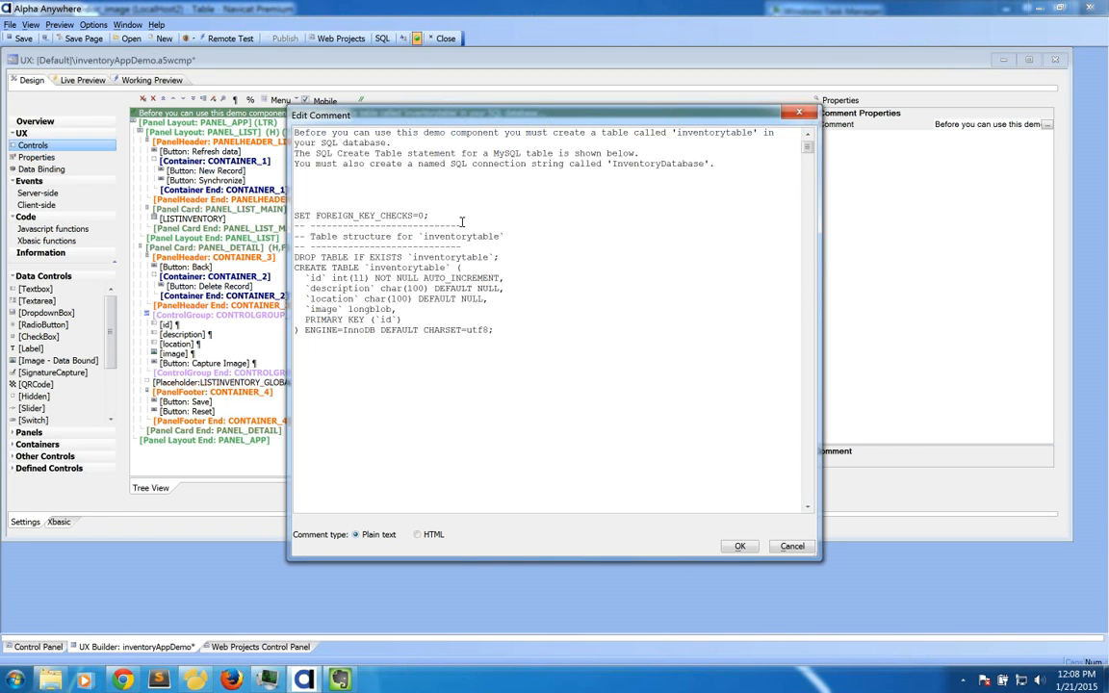
{"action": "left_click", "coordinate": [740, 546]}
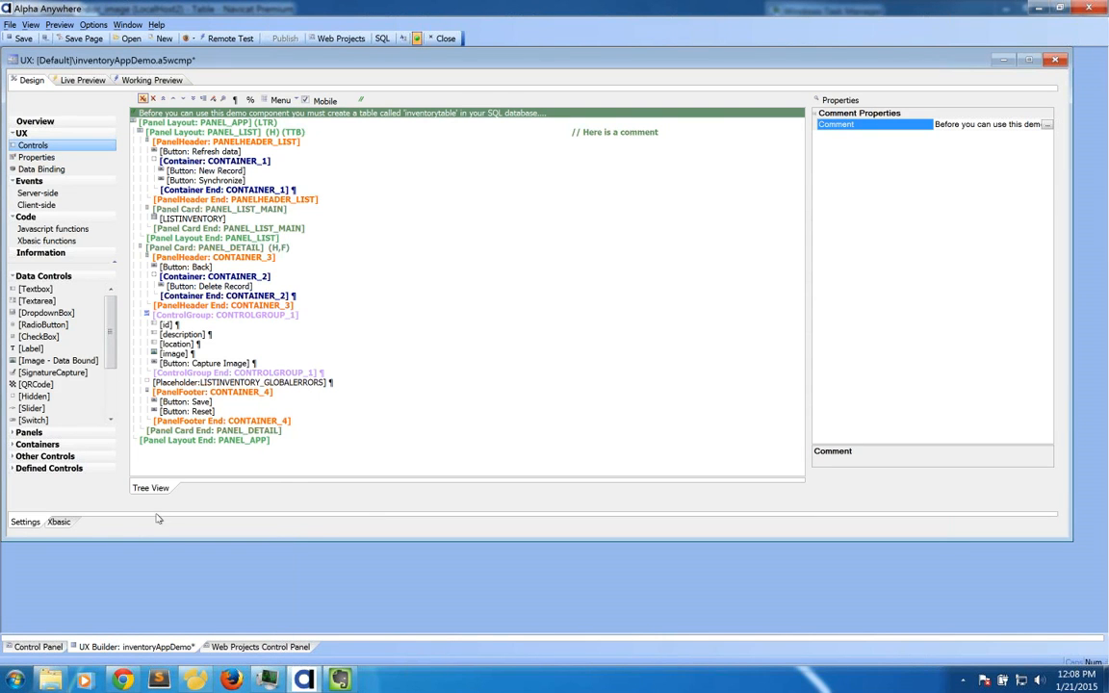
From the Web Projects Control Panel, inspect the inventoryDatabase entry among the AlphaDAO named connection strings and close the dialog.
{"action": "left_click", "coordinate": [285, 653]}
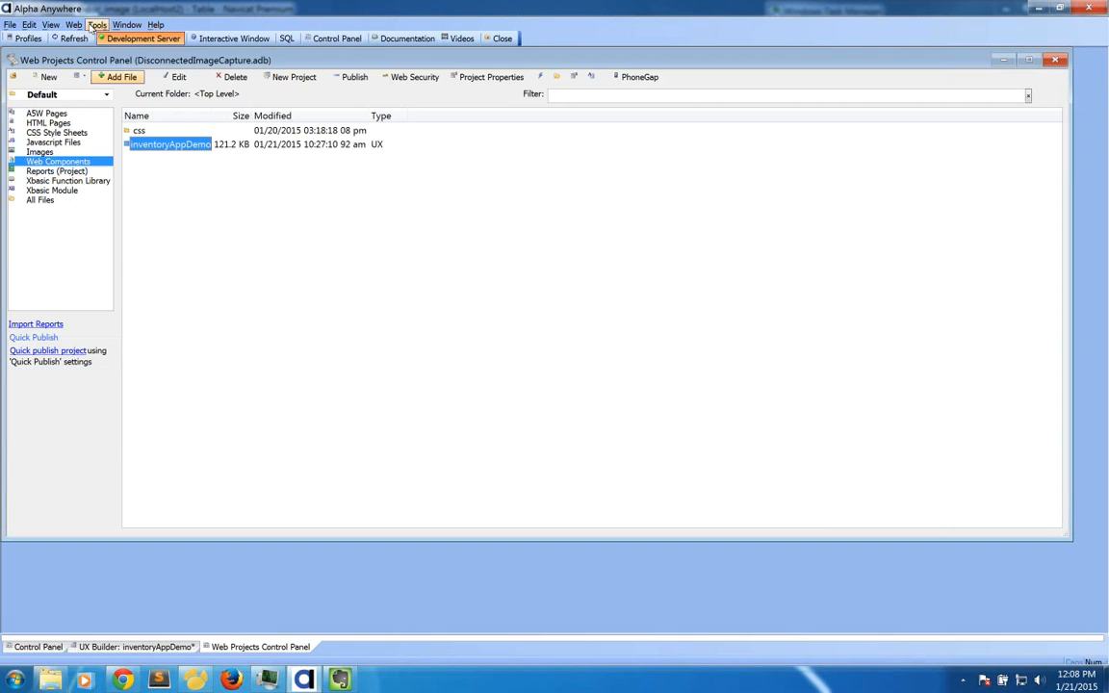
{"action": "left_click", "coordinate": [97, 25]}
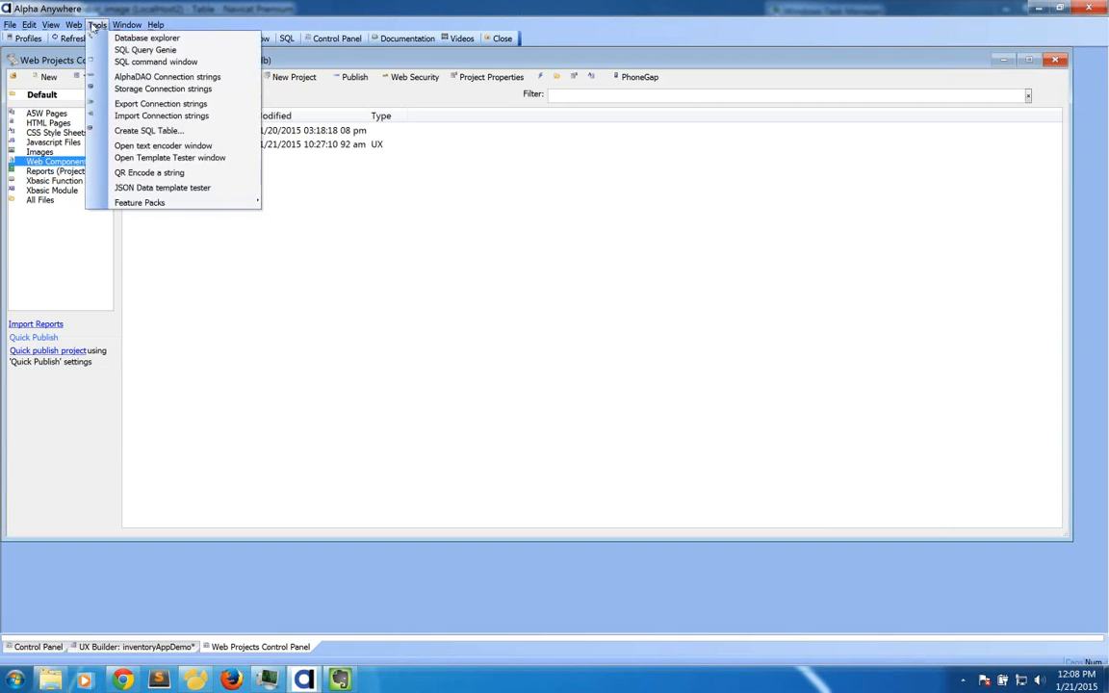
{"action": "left_click", "coordinate": [218, 78]}
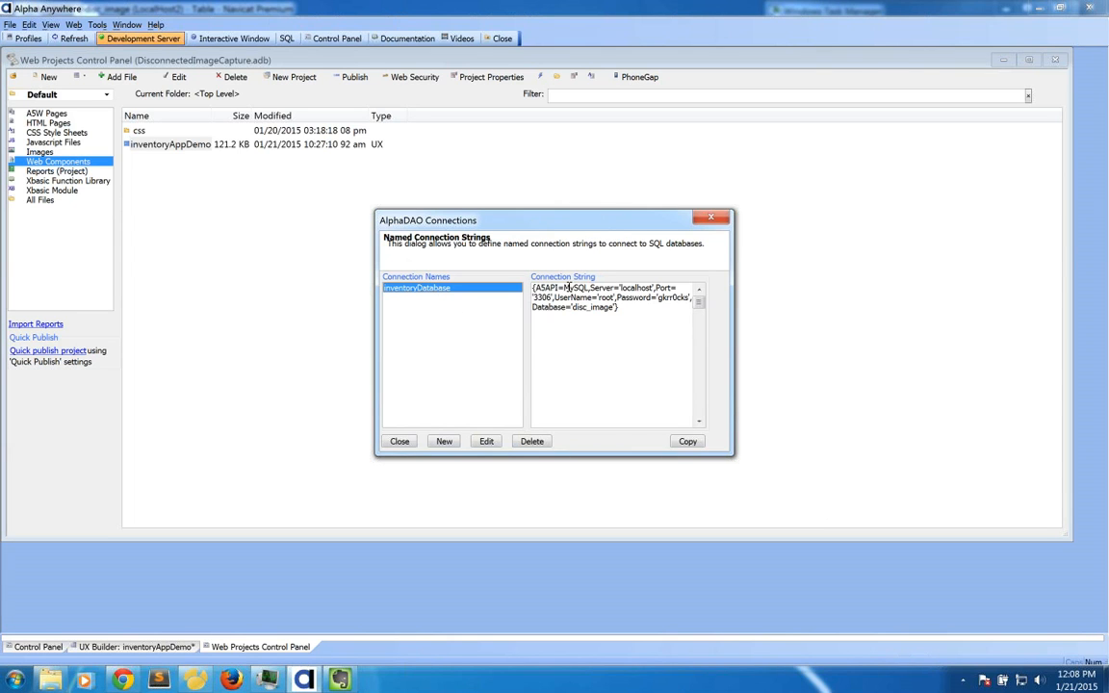
{"action": "left_click_drag", "start_coordinate": [566, 290], "coordinate": [587, 291]}
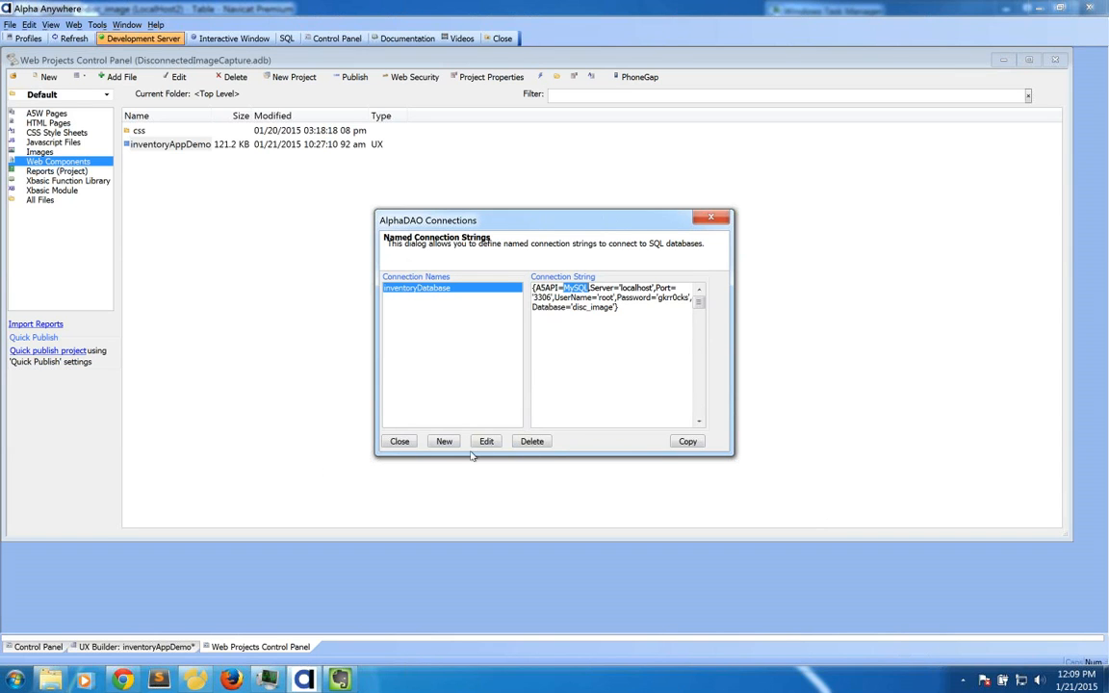
{"action": "left_click", "coordinate": [403, 444]}
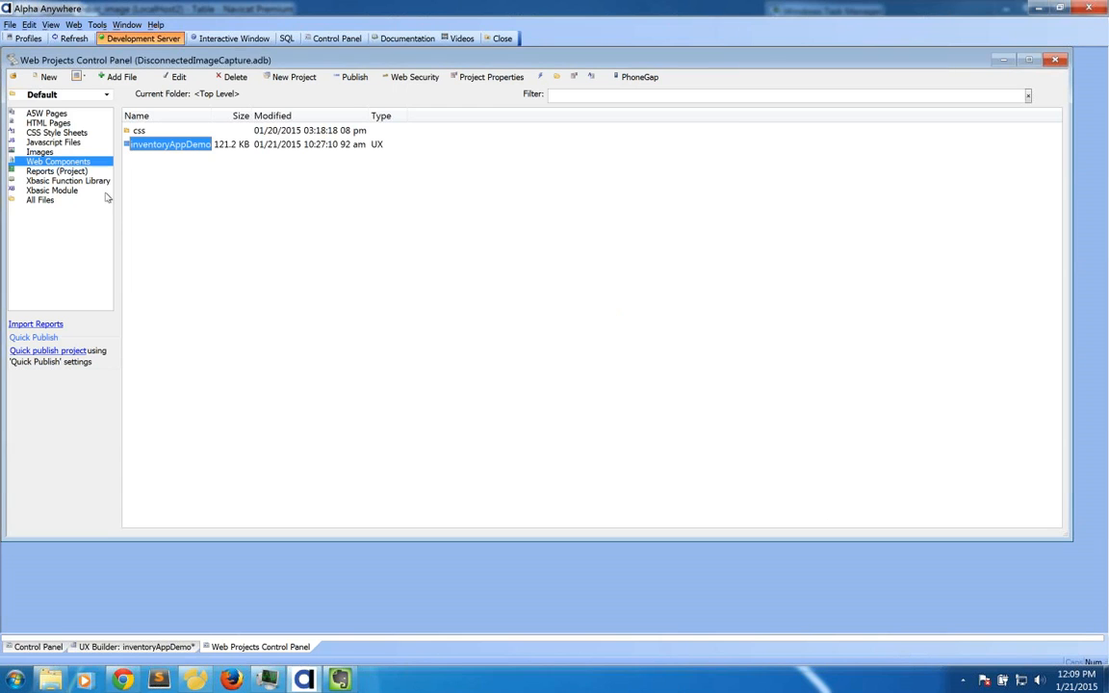
Show the inventoryAppDemo component in Live Preview and look through the available device choices, keeping iPhone 4 (vertical).
{"action": "left_click", "coordinate": [157, 648]}
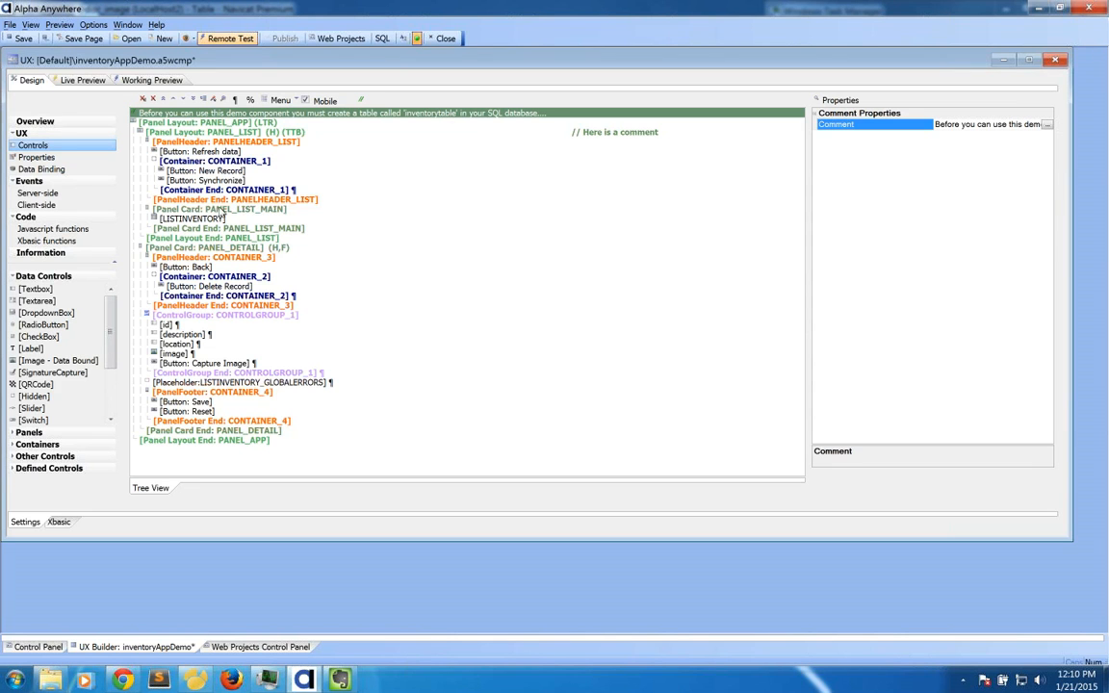
{"action": "left_click", "coordinate": [83, 82]}
{"action": "left_click", "coordinate": [266, 101]}
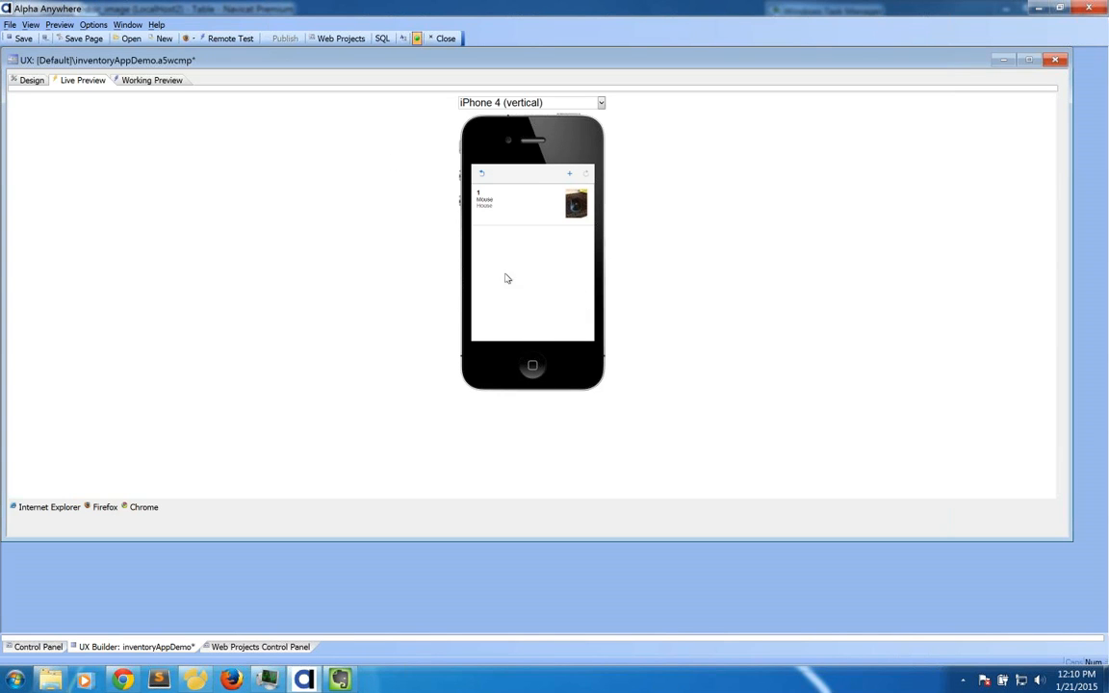
{"action": "left_click", "coordinate": [483, 102]}
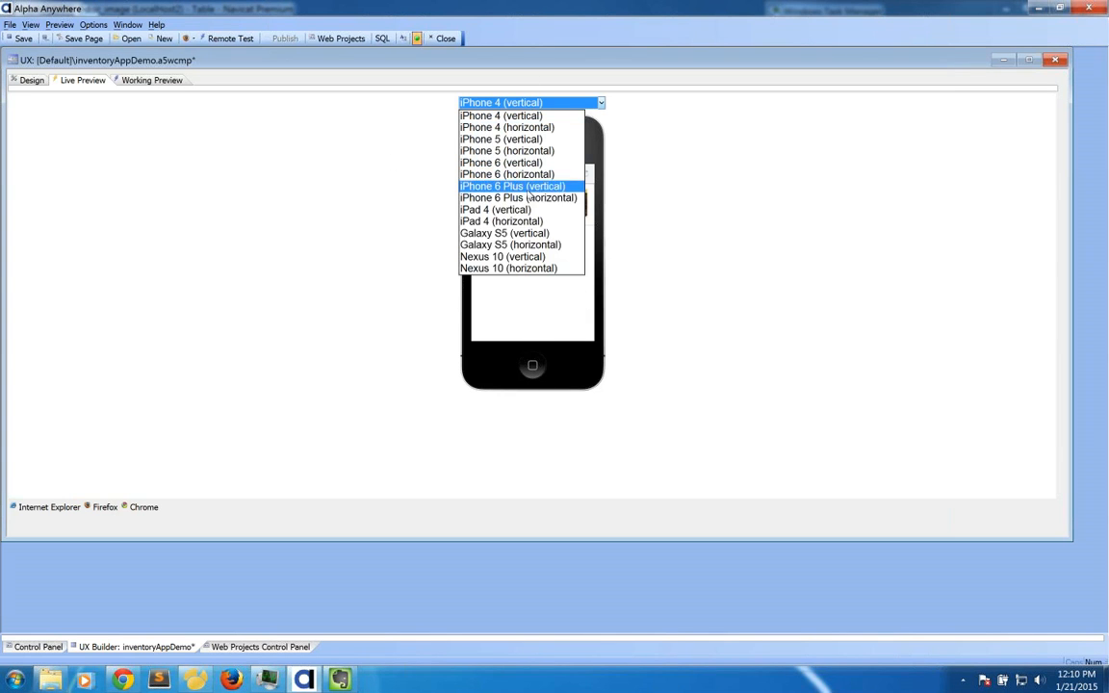
{"action": "left_click", "coordinate": [652, 217]}
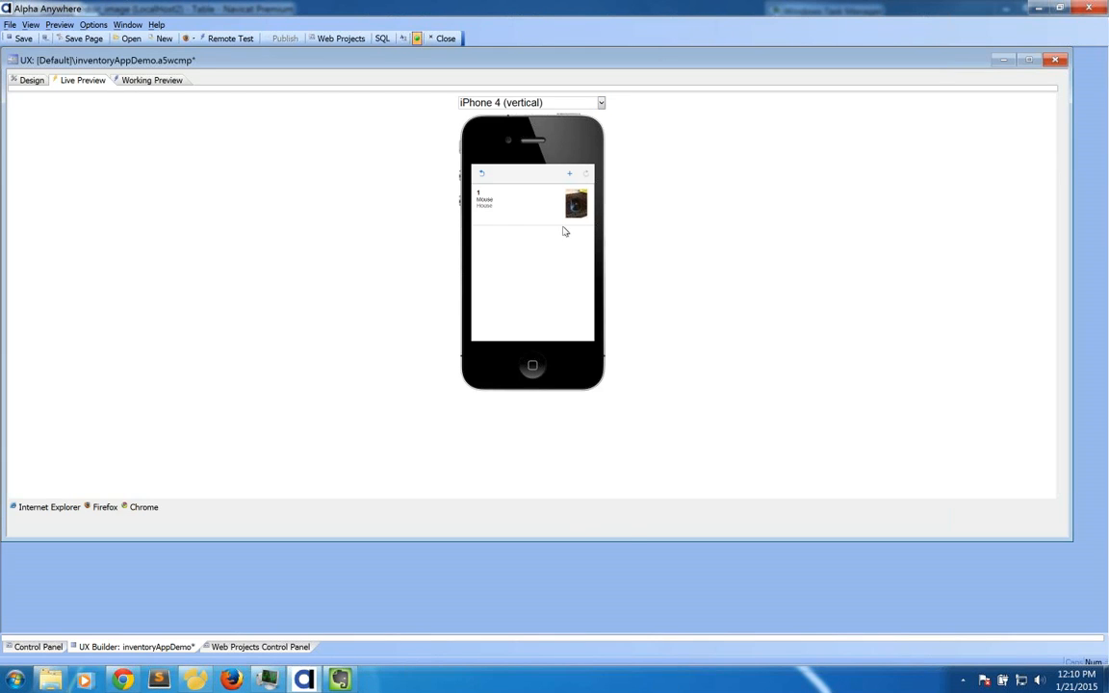
{"action": "key", "text": "XF86AudioLowerVolume"}
Open the Mouse record from the previewed inventory list and look through its detail fields and captured image.
{"action": "left_click", "coordinate": [500, 204]}
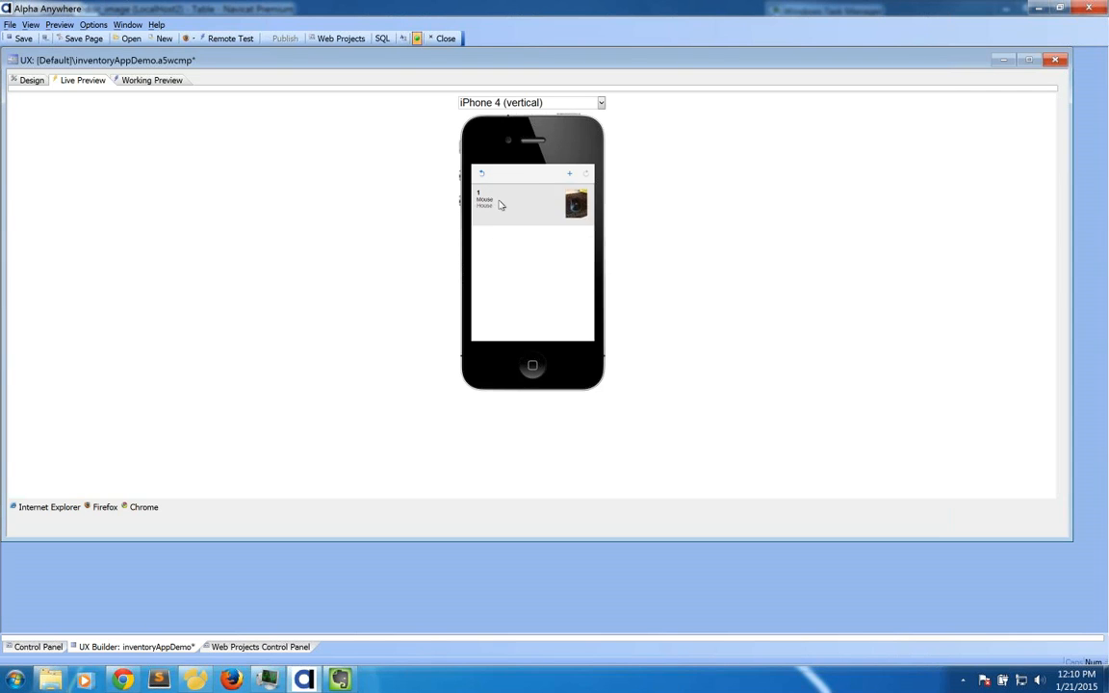
{"action": "left_click", "coordinate": [484, 175]}
{"action": "left_click", "coordinate": [500, 207]}
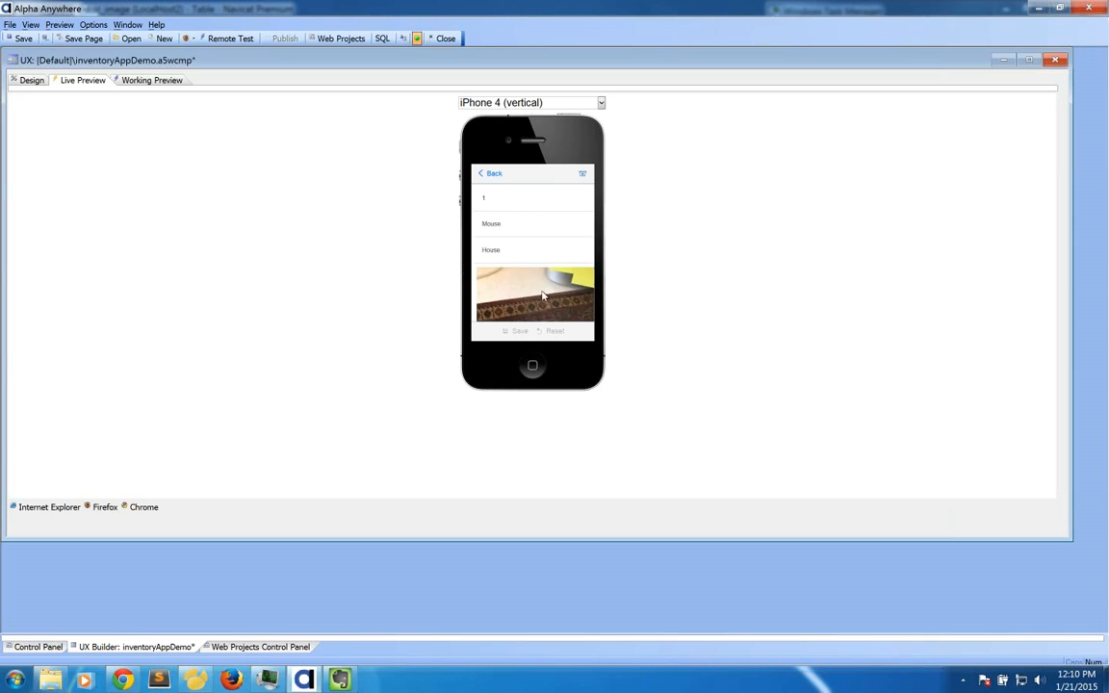
{"action": "left_click_drag", "start_coordinate": [549, 278], "coordinate": [547, 222]}
{"action": "left_click_drag", "start_coordinate": [549, 226], "coordinate": [557, 287]}
{"action": "left_click_drag", "start_coordinate": [556, 274], "coordinate": [553, 241]}
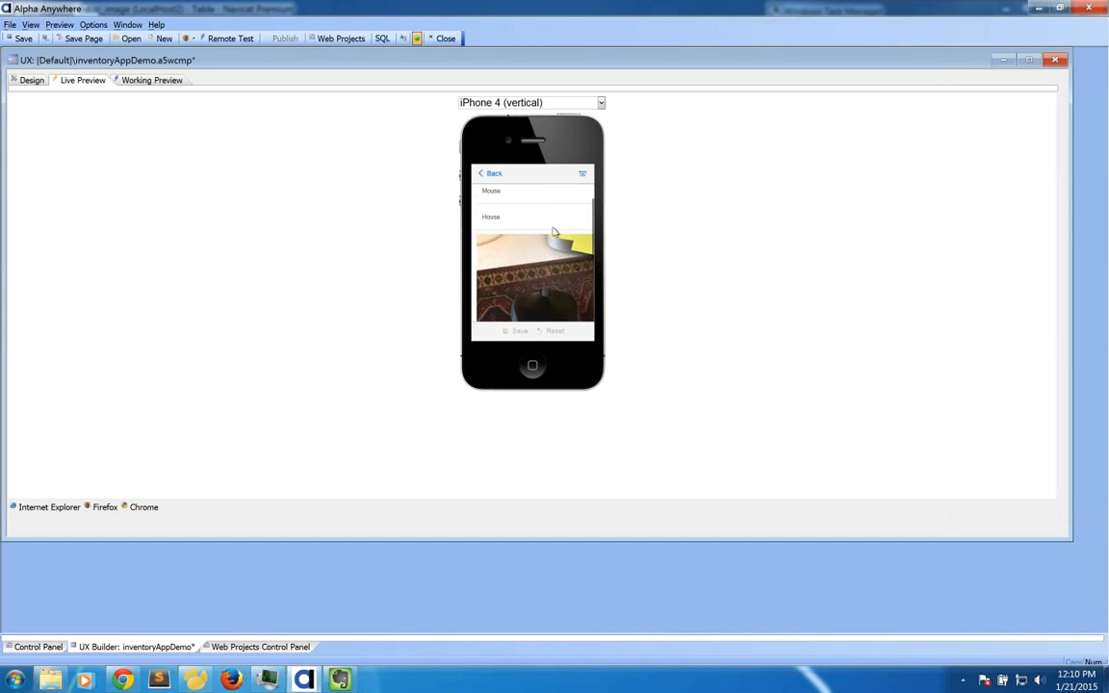
Return to the previewed inventory list and start a new record with description "test item" and location "office".
{"action": "left_click", "coordinate": [495, 176]}
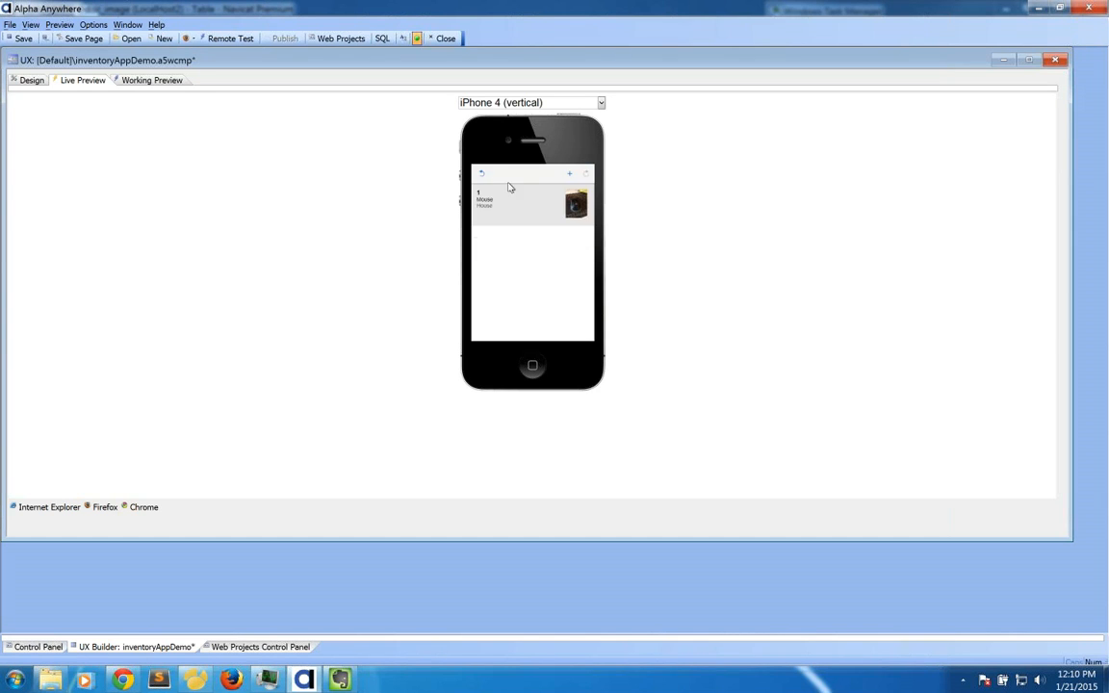
{"action": "left_click", "coordinate": [570, 177]}
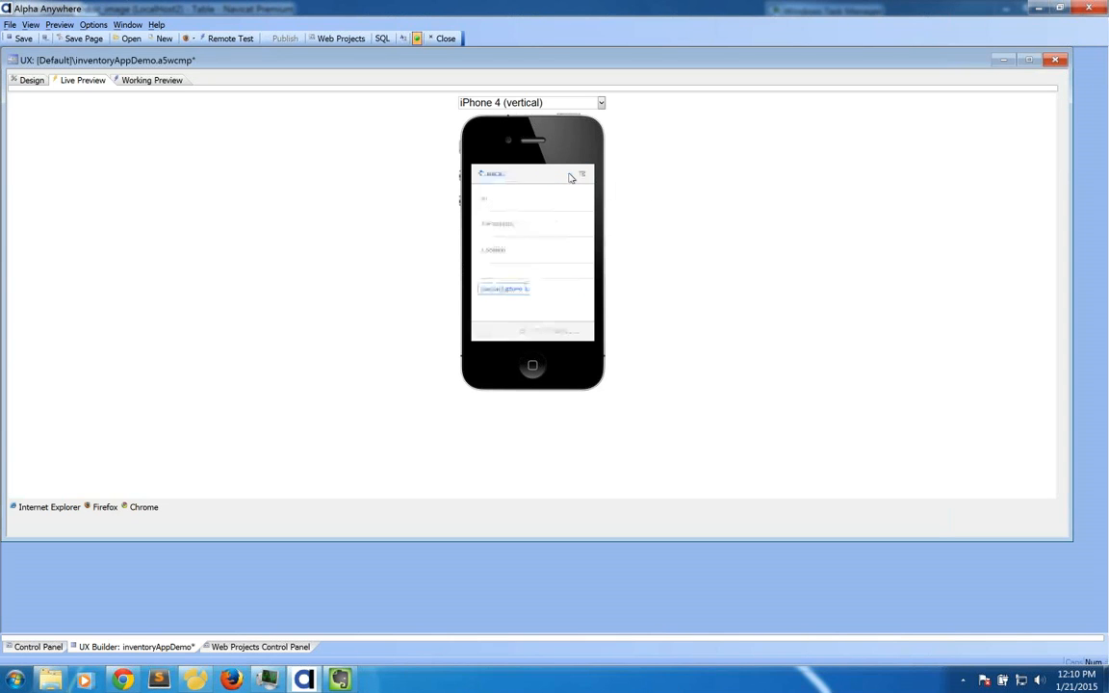
{"action": "left_click", "coordinate": [517, 198]}
{"action": "left_click", "coordinate": [517, 224]}
{"action": "type", "text": "test item"}
{"action": "left_click", "coordinate": [508, 250]}
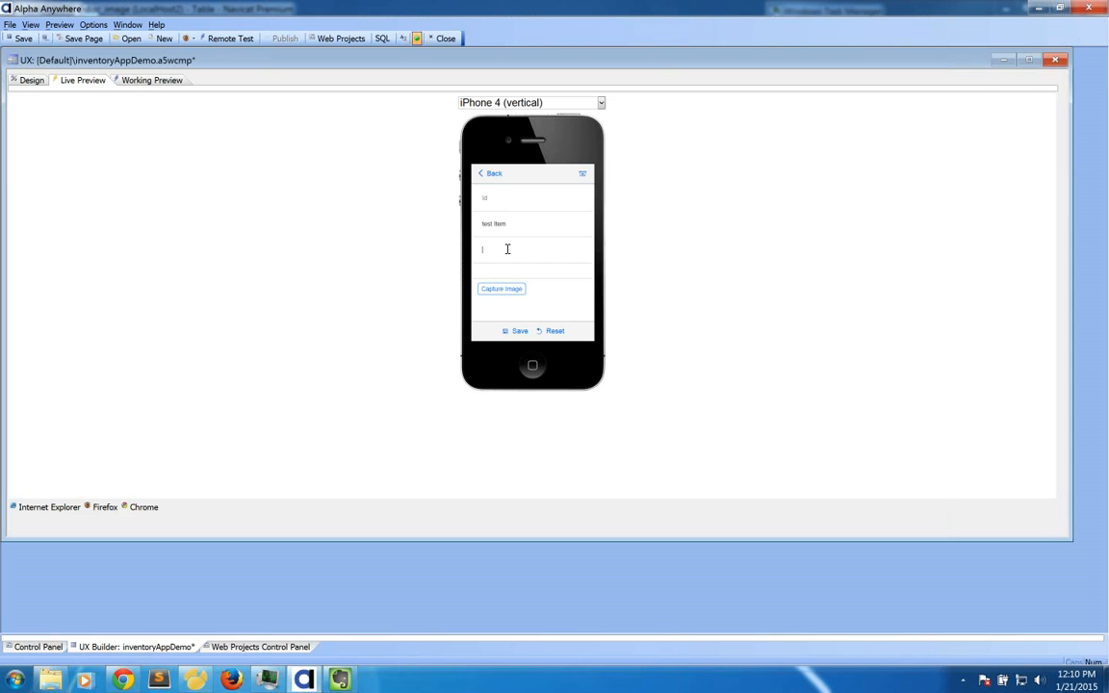
{"action": "type", "text": "office"}
Bring up the Capture Image file chooser for the new record, cancel it and return to the inventory list without saving.
{"action": "left_click", "coordinate": [522, 292]}
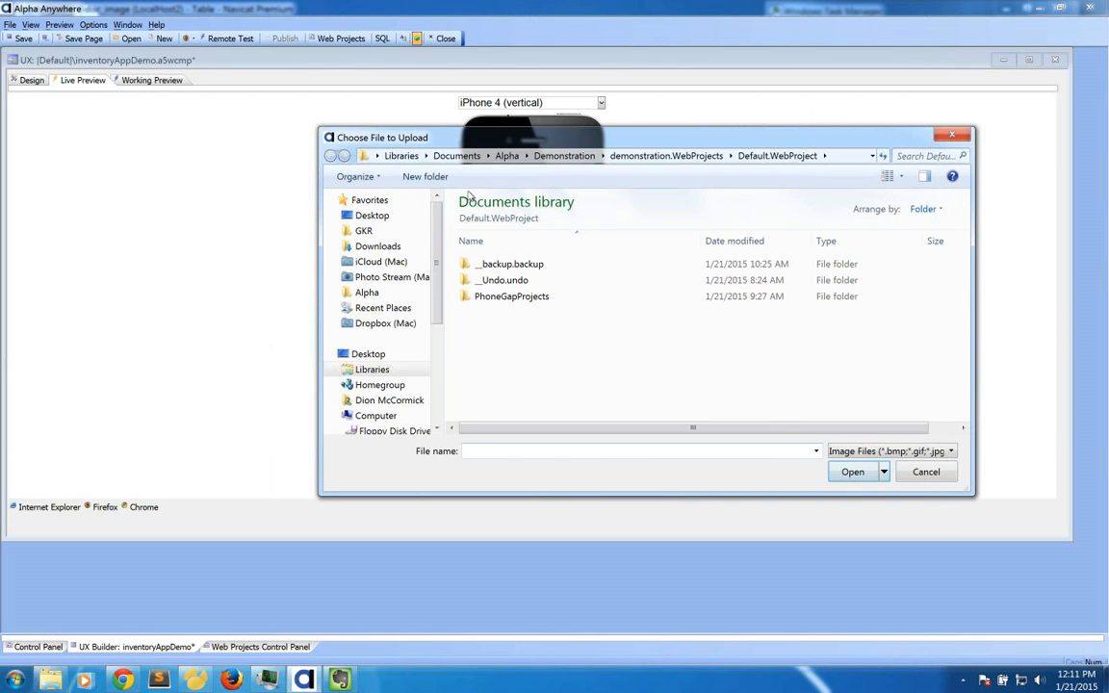
{"action": "left_click", "coordinate": [923, 471]}
{"action": "left_click", "coordinate": [489, 176]}
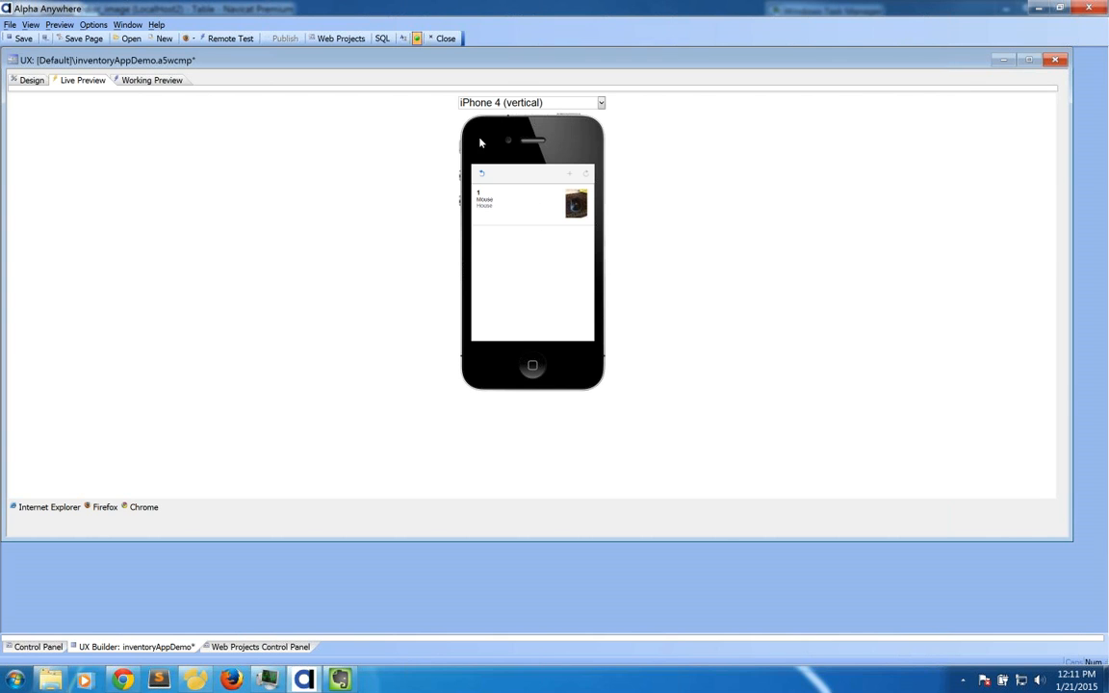
From the component's design, run a Full Preview remote test that displays a QR code with the test page URL, using the IP Address host name method.
{"action": "left_click", "coordinate": [32, 81]}
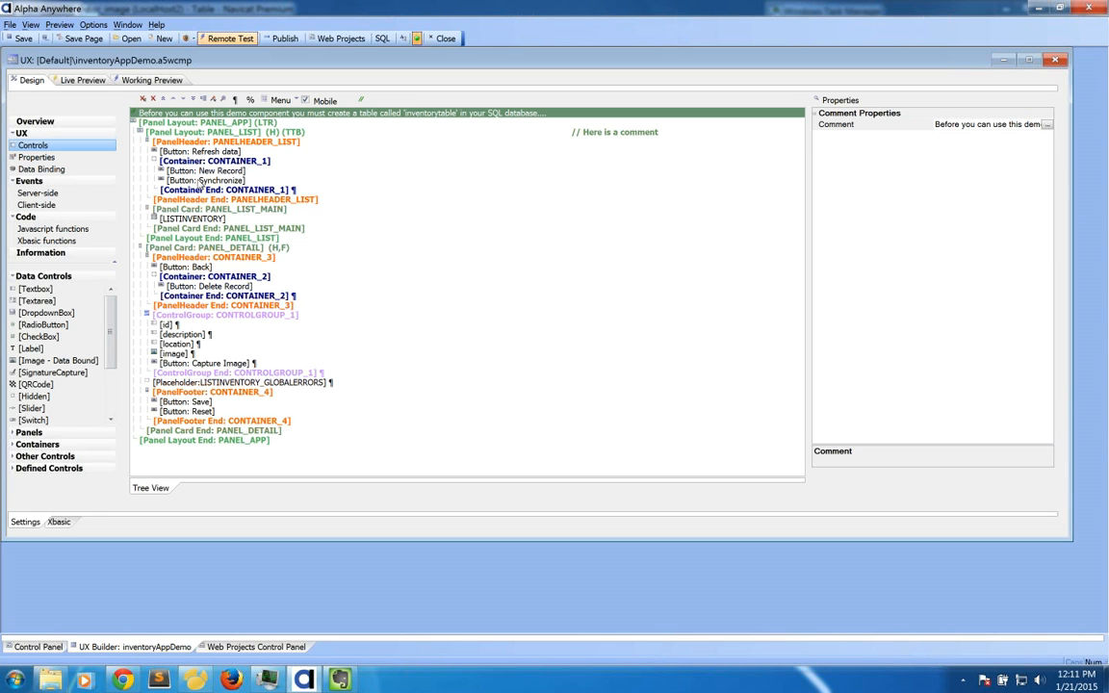
{"action": "left_click", "coordinate": [238, 43]}
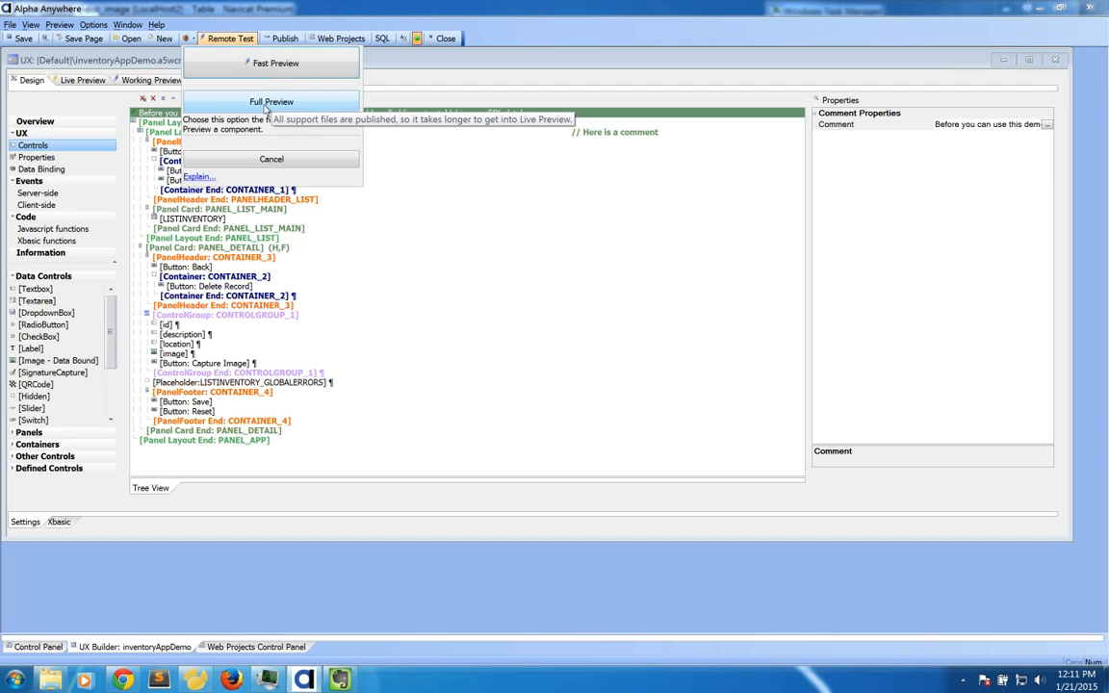
{"action": "left_click", "coordinate": [268, 106]}
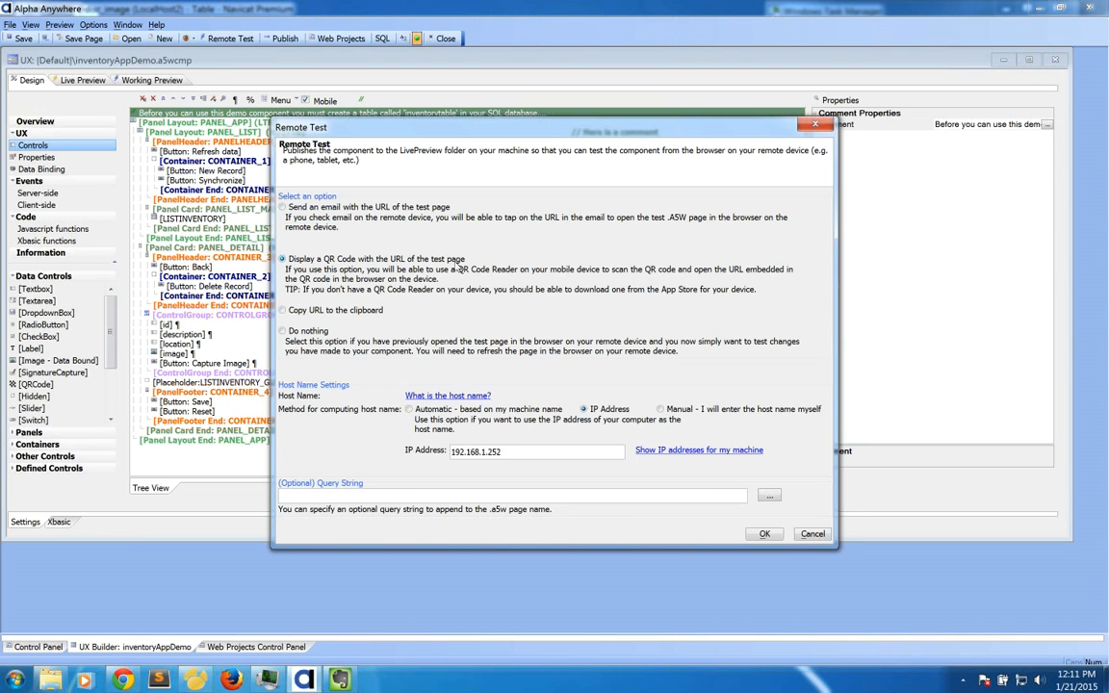
{"action": "left_click", "coordinate": [765, 533]}
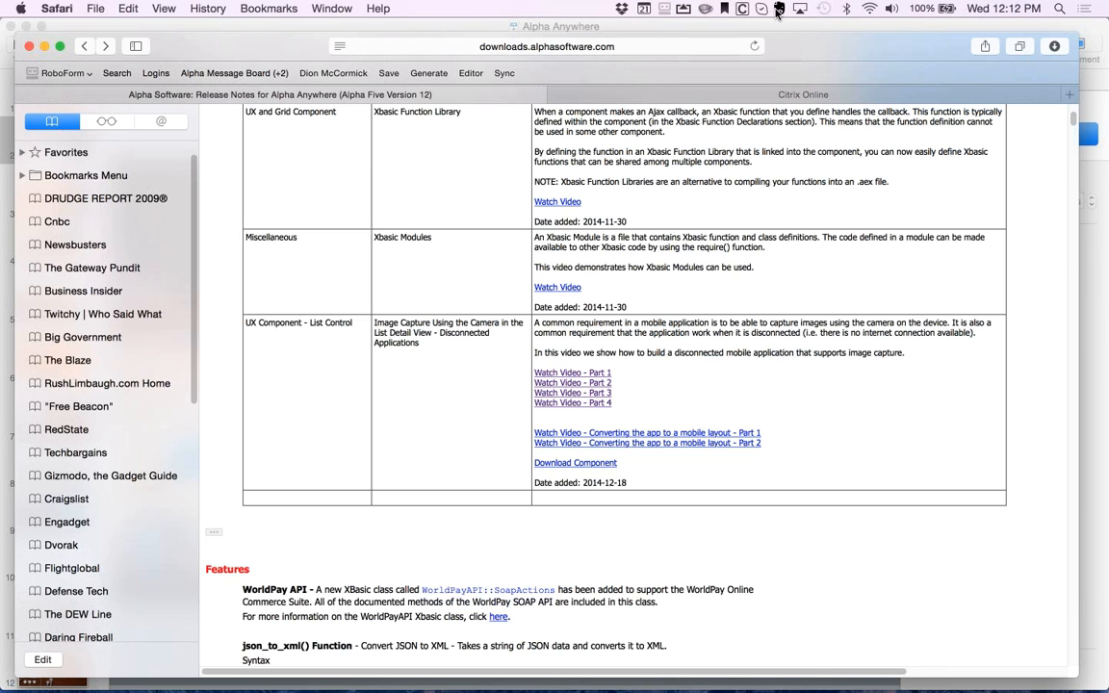
On the Mac desktop, rebroadcast AirServer's services to mirror the iPhone's screen, and leave the full-screen mirror view.
{"action": "left_click", "coordinate": [683, 8]}
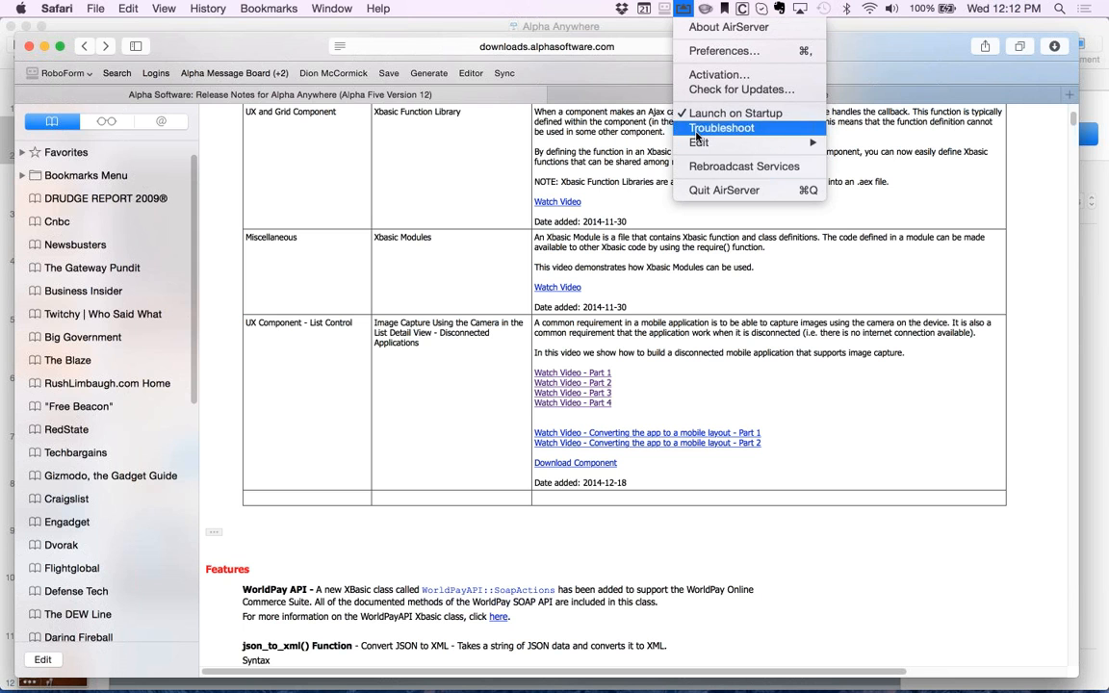
{"action": "left_click", "coordinate": [699, 162]}
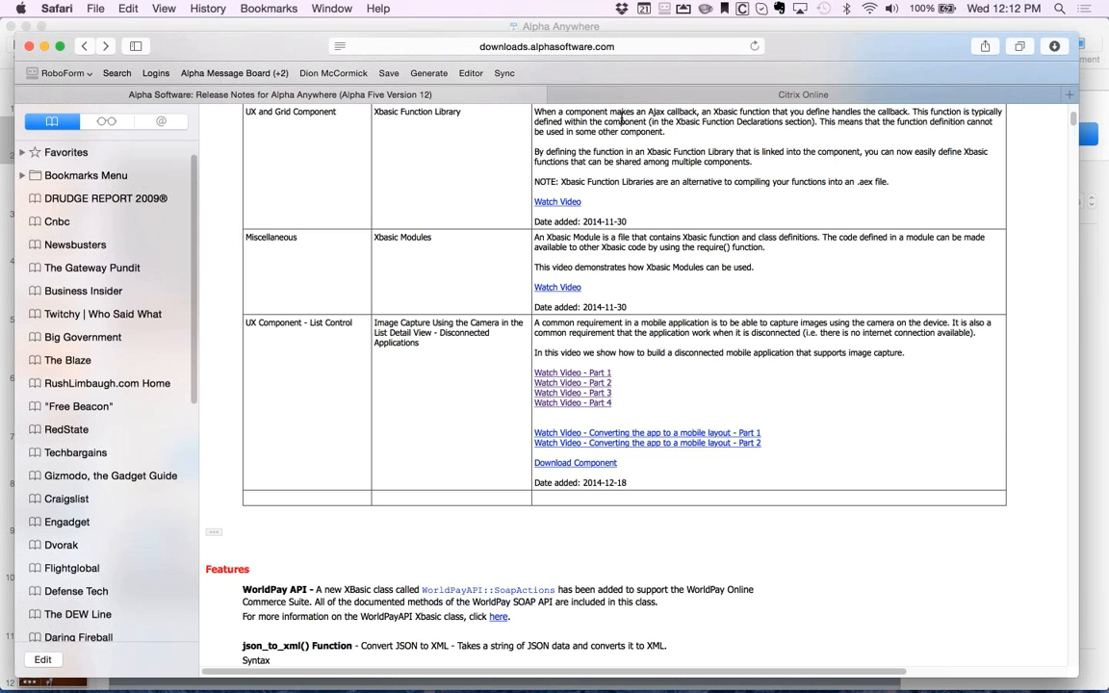
{"action": "left_click", "coordinate": [683, 9]}
{"action": "left_click", "coordinate": [692, 167]}
{"action": "left_click", "coordinate": [502, 75]}
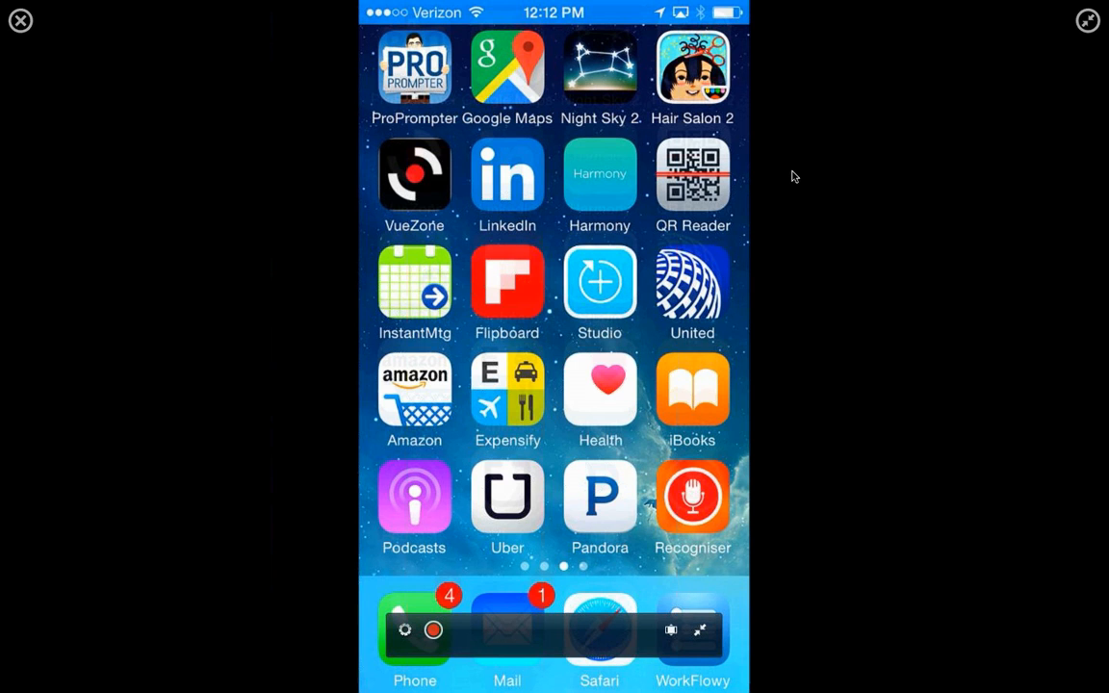
{"action": "key", "text": "Escape"}
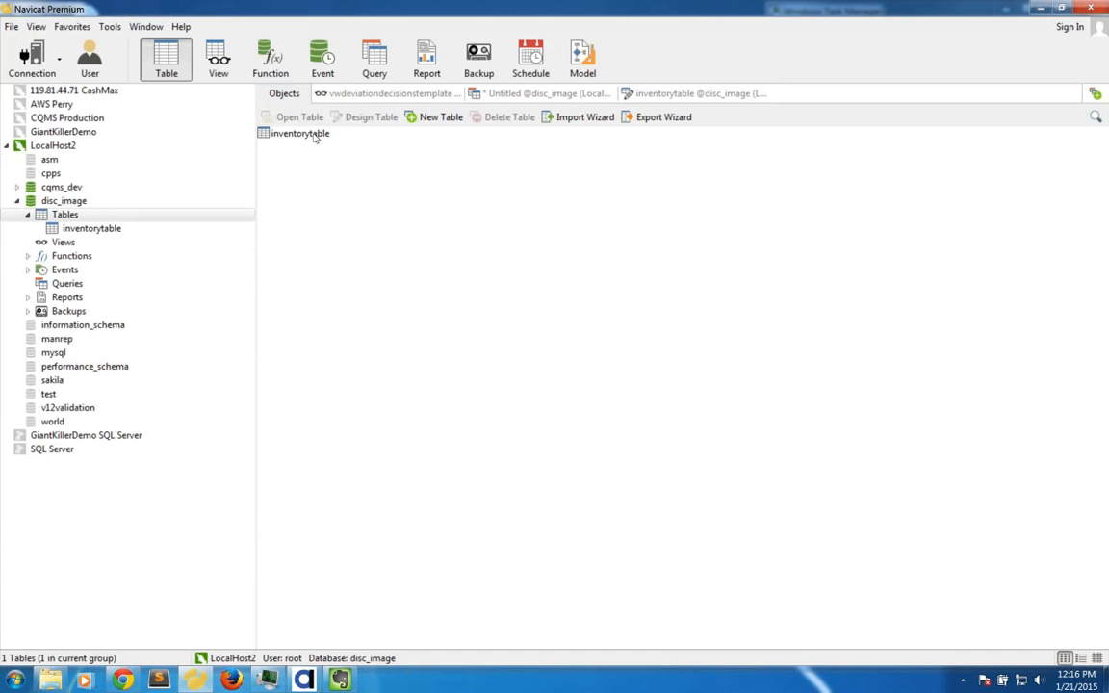
In Navicat, open inventorytable, inspect the Disk record and its image field in form view, and return to grid view.
{"action": "double_click", "coordinate": [315, 136]}
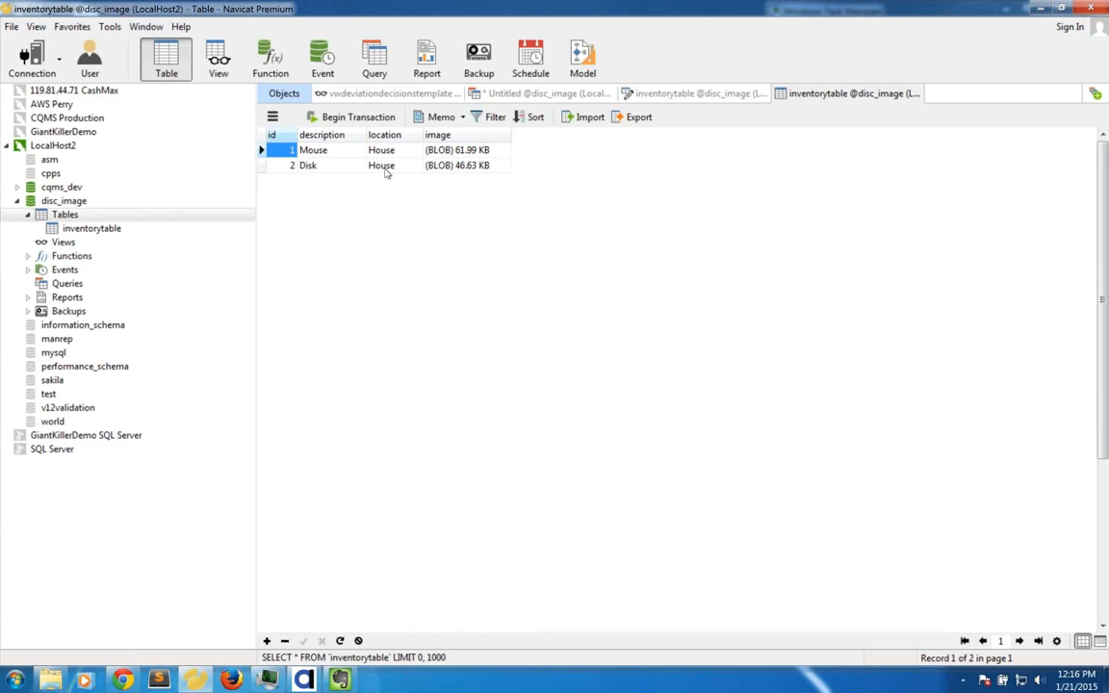
{"action": "left_click", "coordinate": [451, 165]}
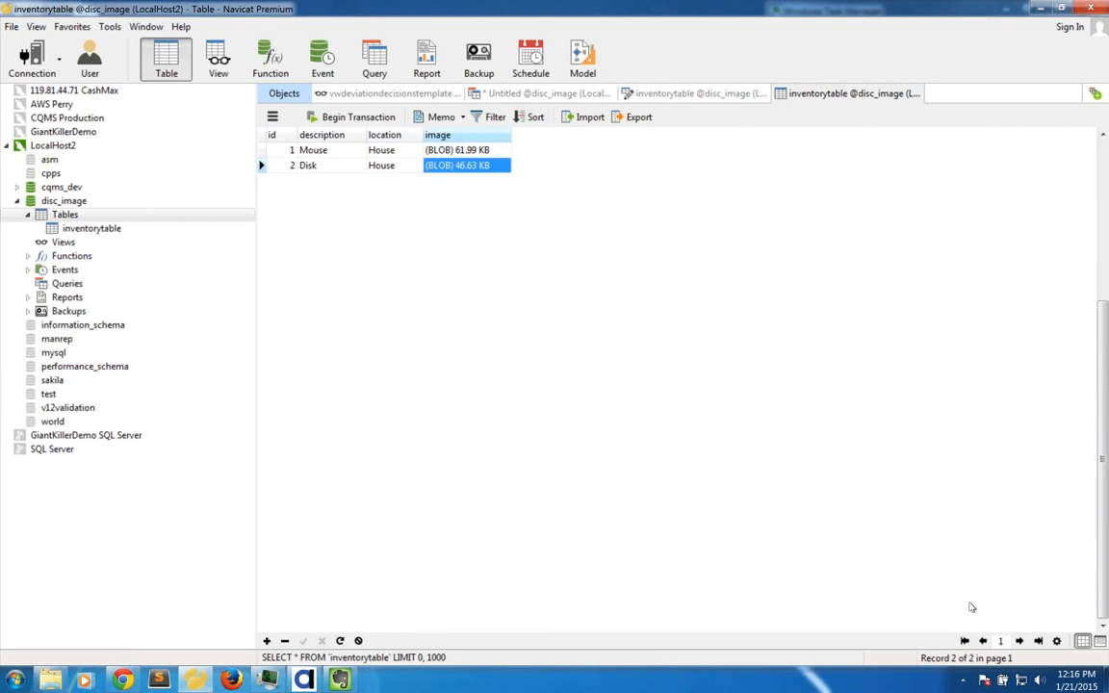
{"action": "left_click", "coordinate": [1098, 640]}
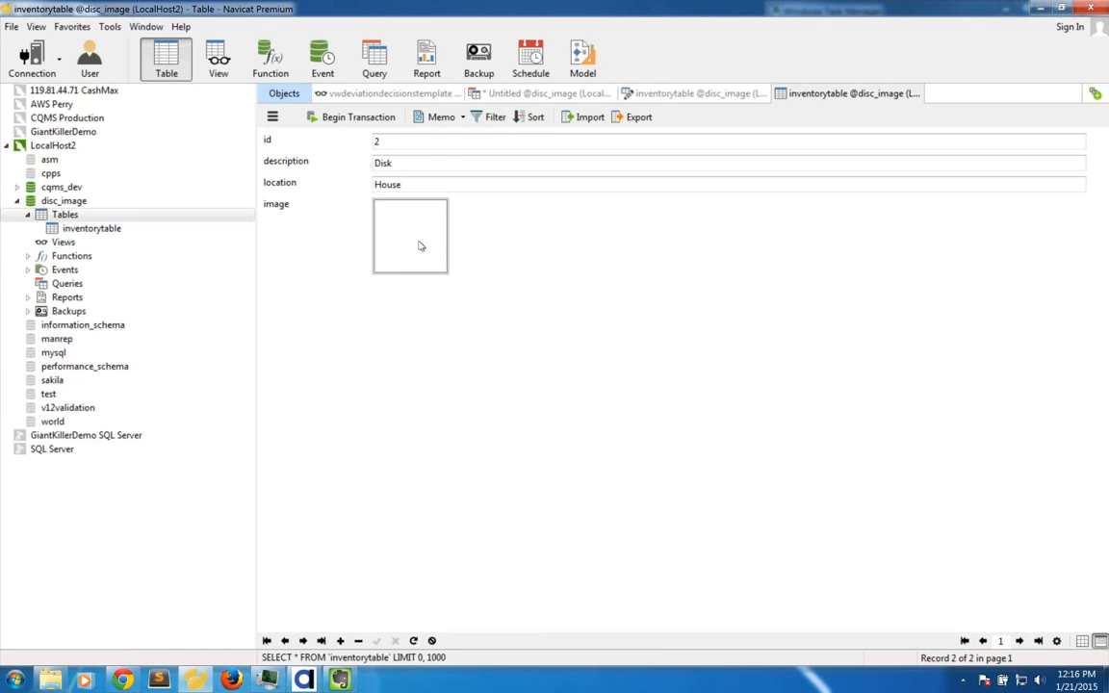
{"action": "right_click", "coordinate": [422, 246]}
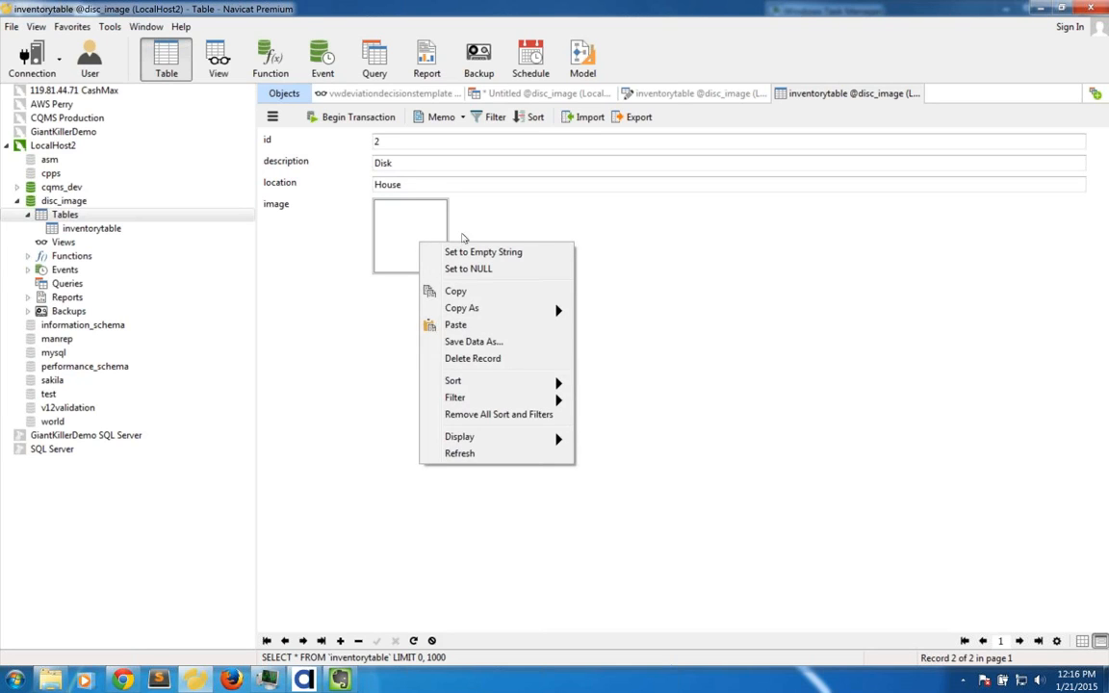
{"action": "left_click", "coordinate": [479, 232]}
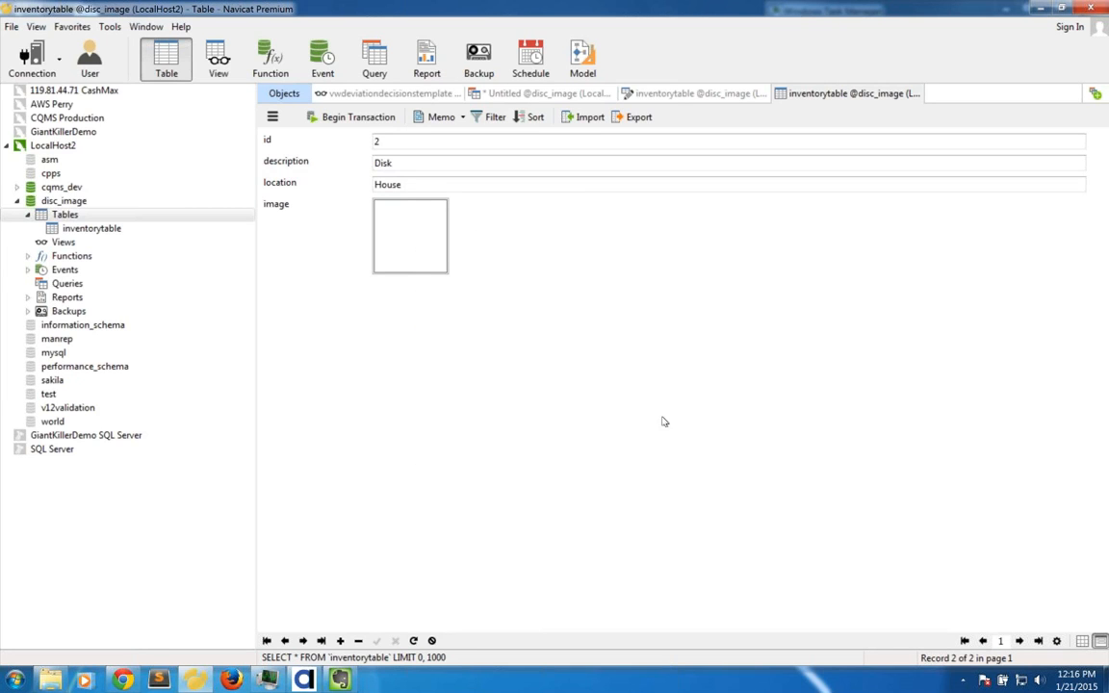
{"action": "right_click", "coordinate": [399, 235]}
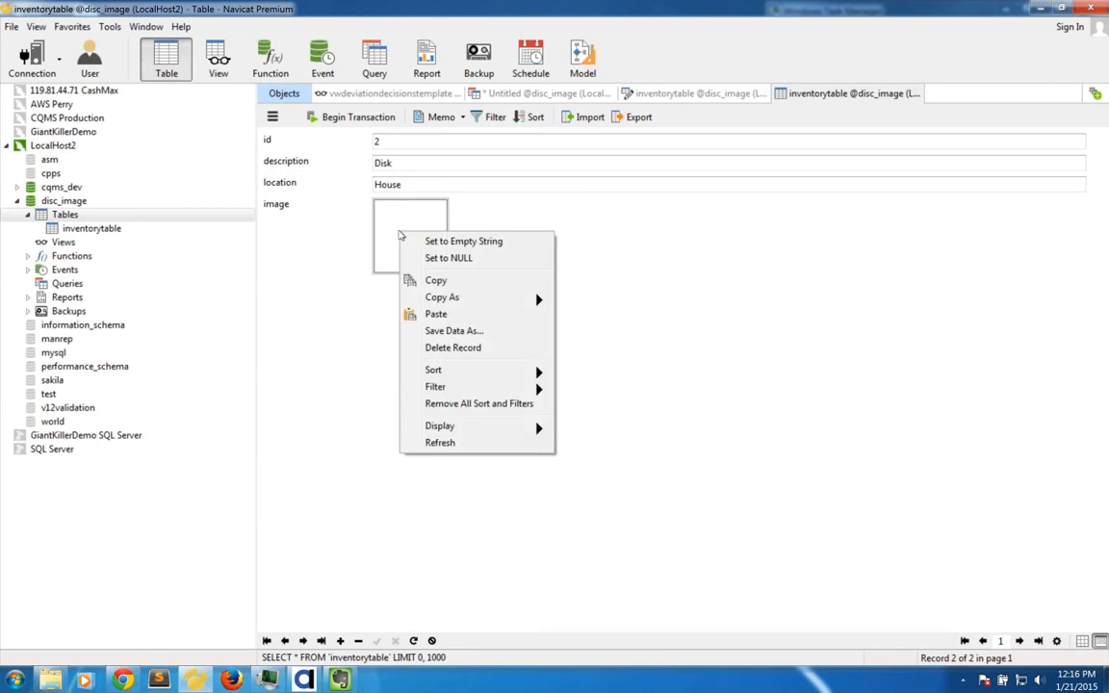
{"action": "left_click", "coordinate": [378, 235]}
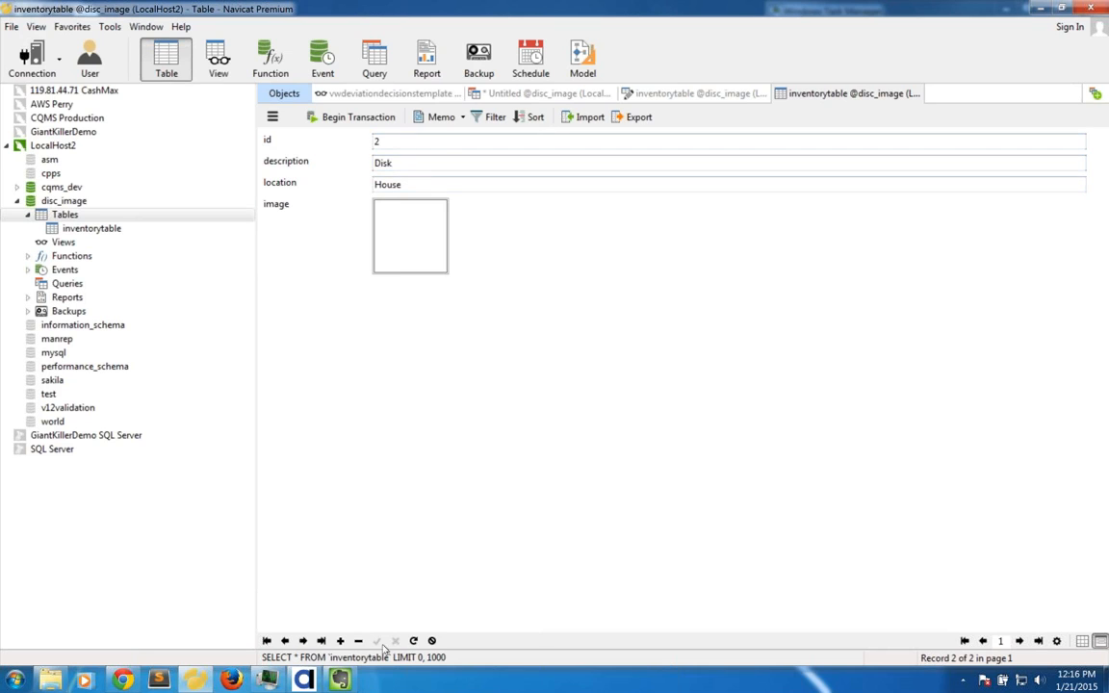
{"action": "left_click", "coordinate": [1083, 642]}
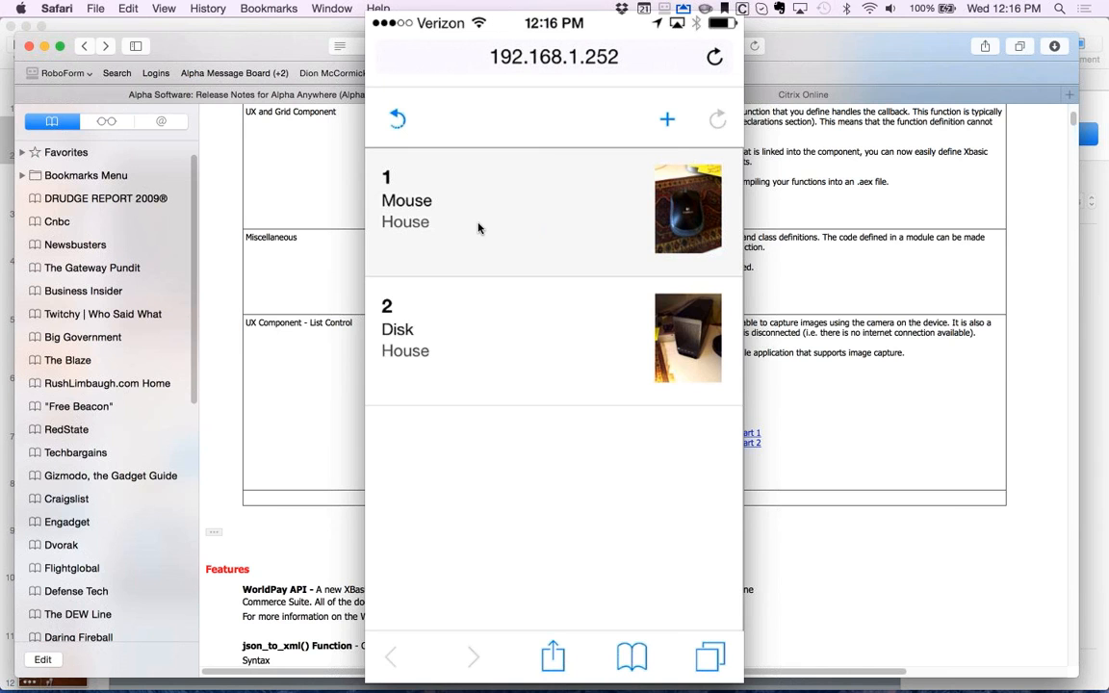
On the mirrored iPhone, add an inventory record with description "Test", location "Test" and a captured image.
{"action": "left_click", "coordinate": [479, 227]}
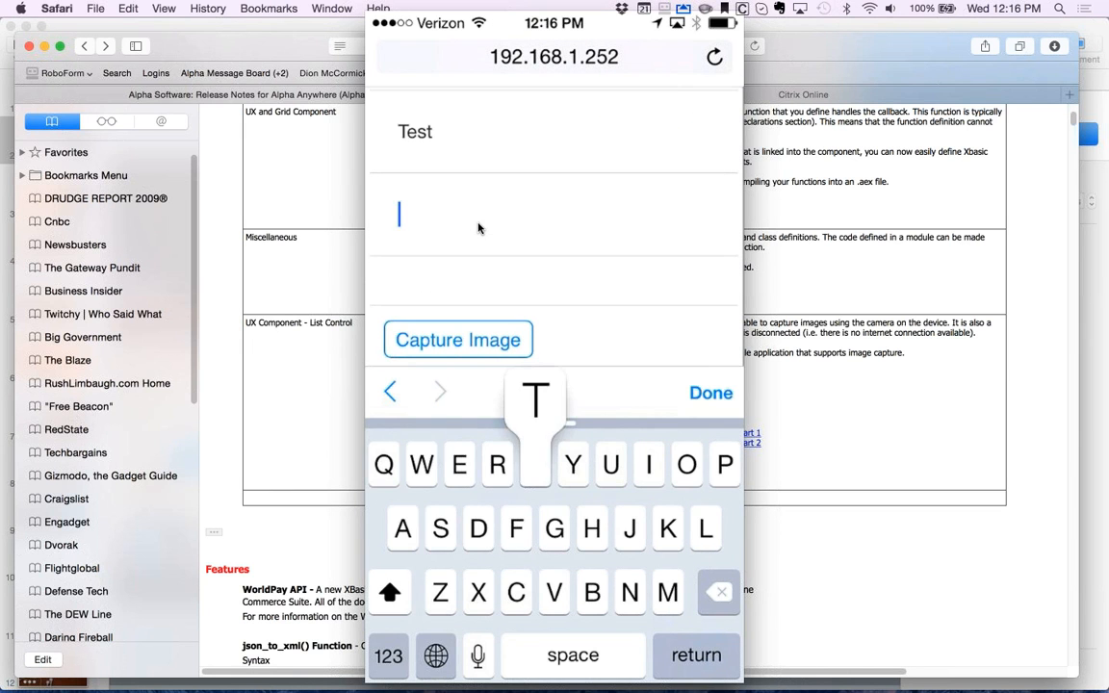
{"action": "type", "text": "Te"}
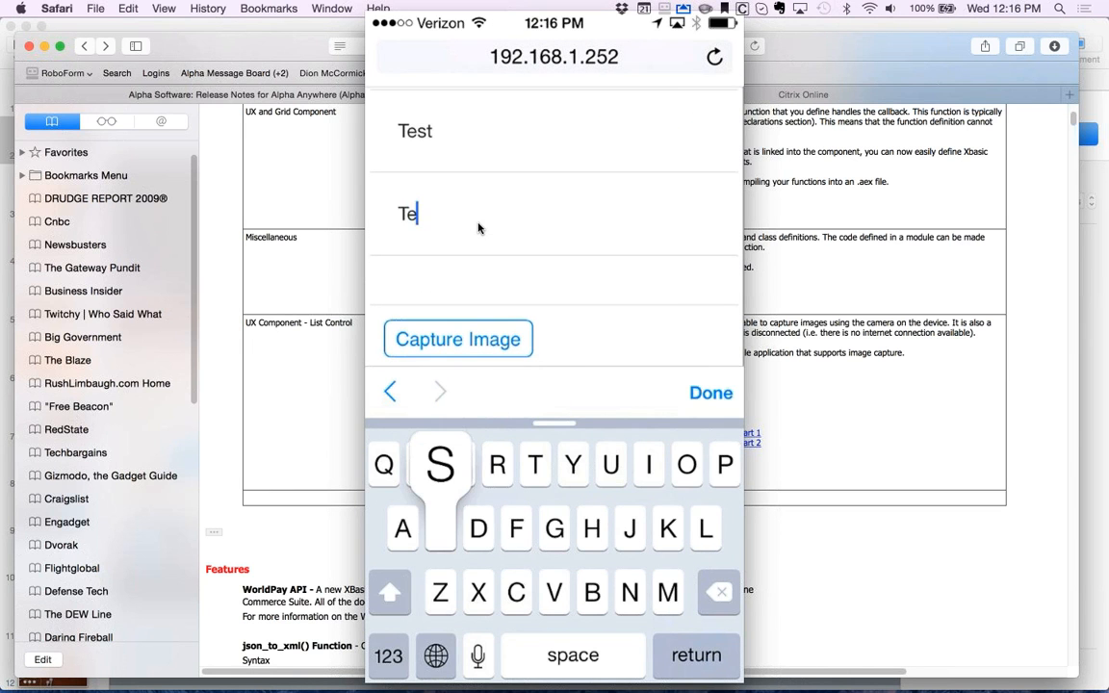
{"action": "type", "text": "st"}
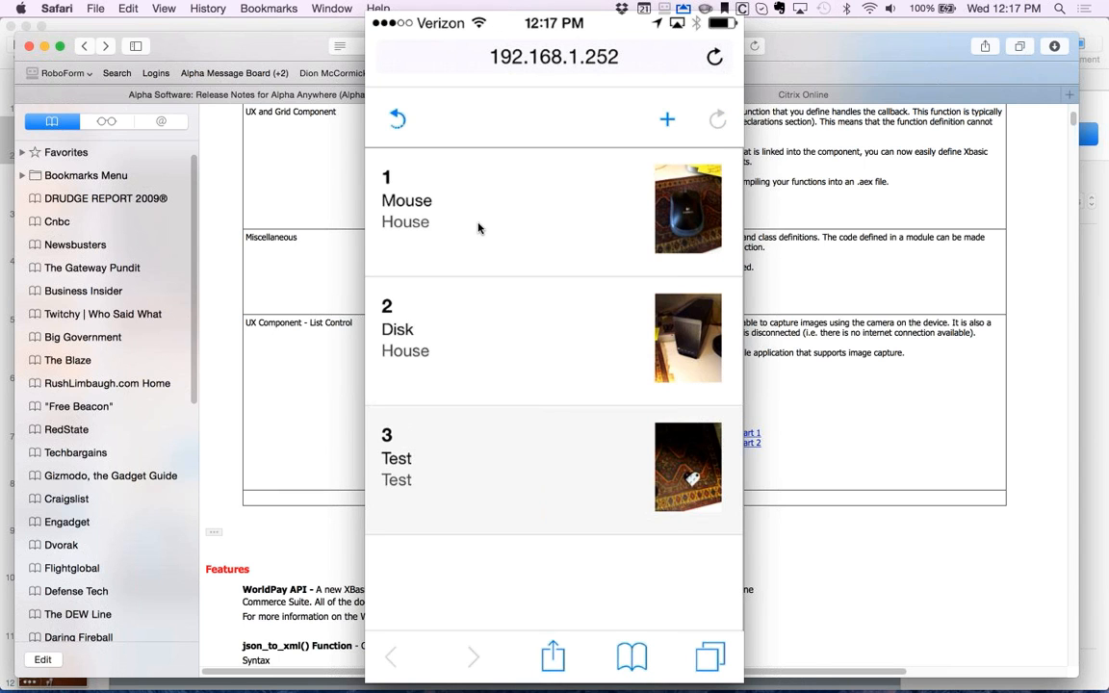
Refresh inventorytable in Navicat, and refresh the inventory list in Alpha Anywhere's Working Preview.
{"action": "key", "text": "ctrl+Right"}
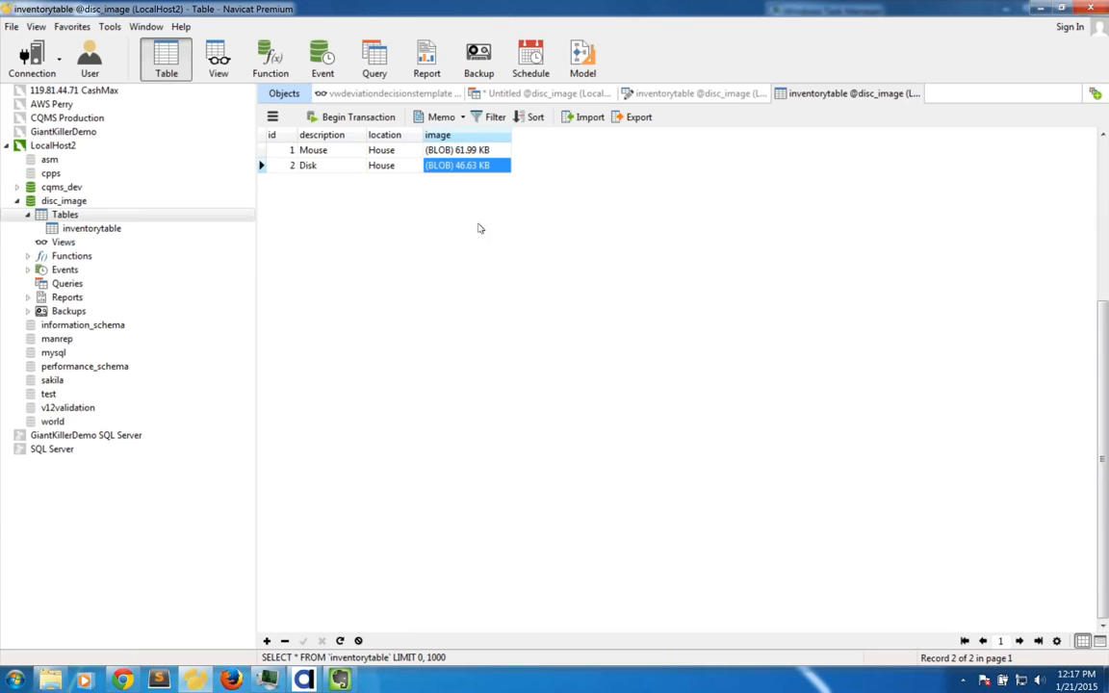
{"action": "left_click", "coordinate": [338, 641]}
{"action": "left_click", "coordinate": [303, 680]}
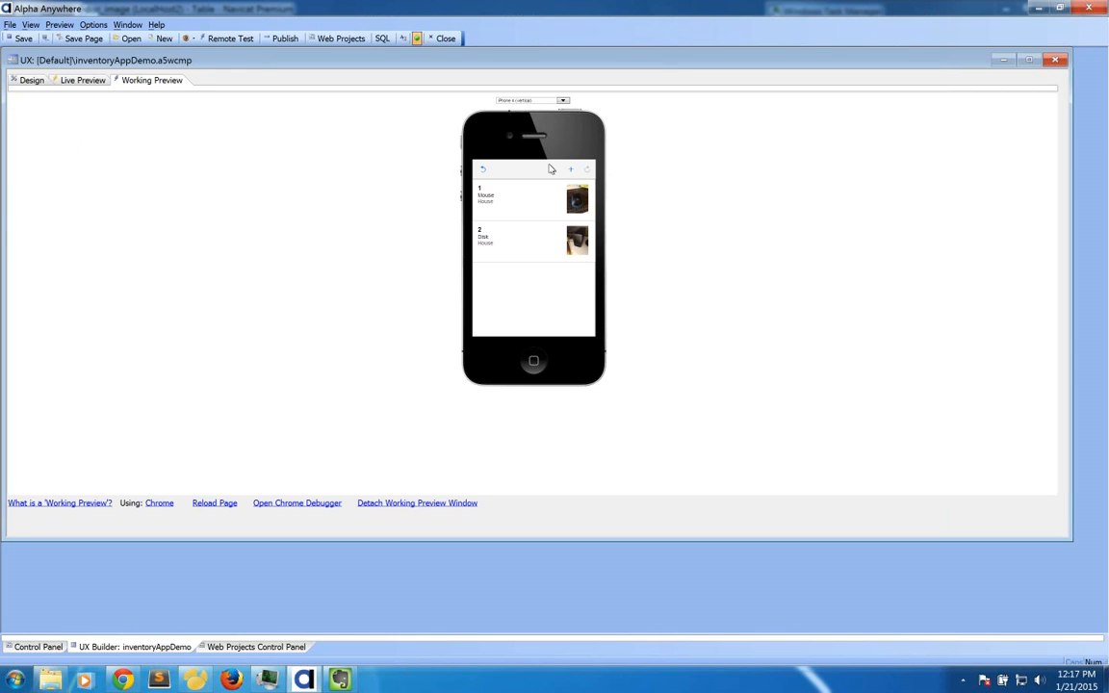
{"action": "left_click", "coordinate": [483, 170]}
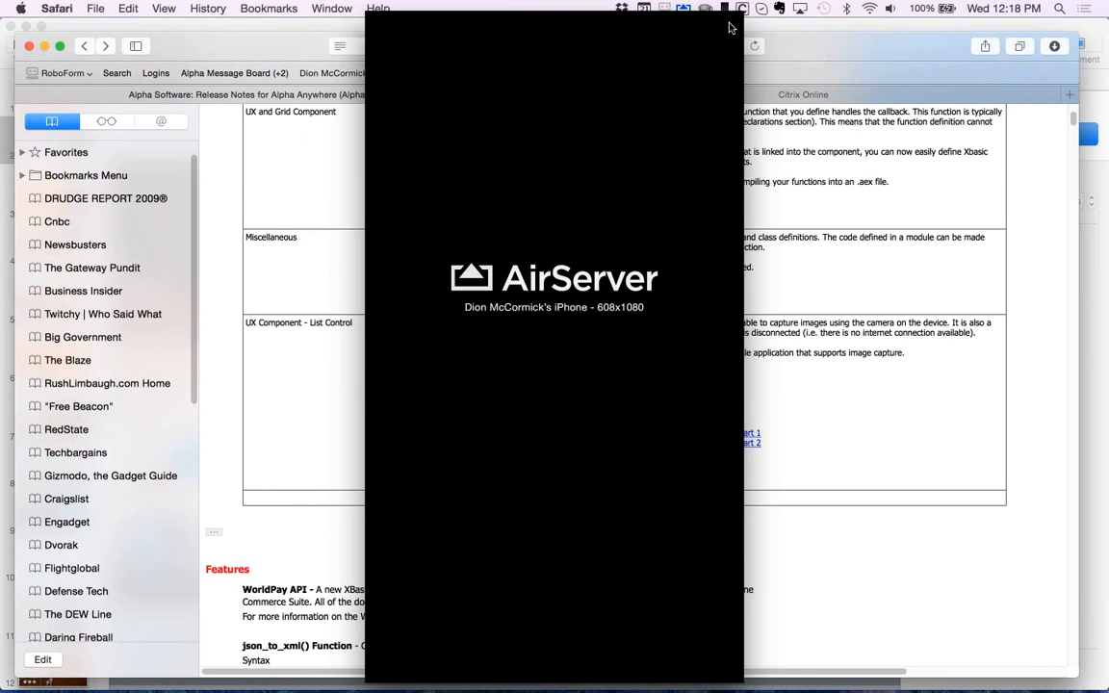
Close the AirServer mirroring window on the Mac desktop and return to Alpha Anywhere.
{"action": "left_click", "coordinate": [375, 17]}
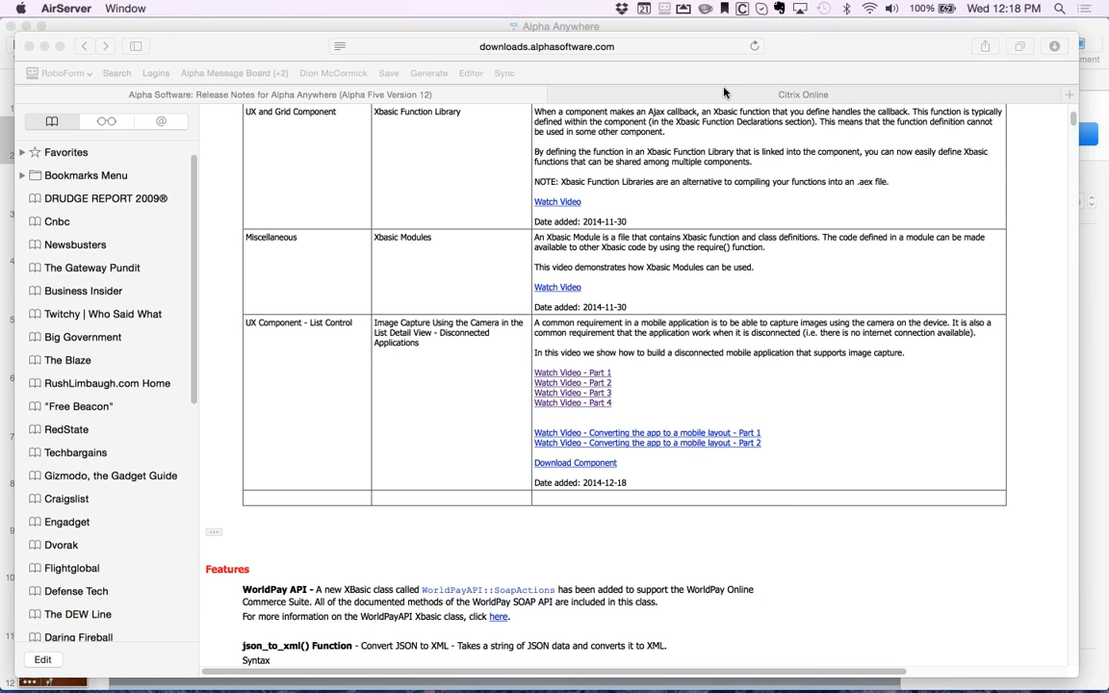
{"action": "left_click", "coordinate": [617, 57]}
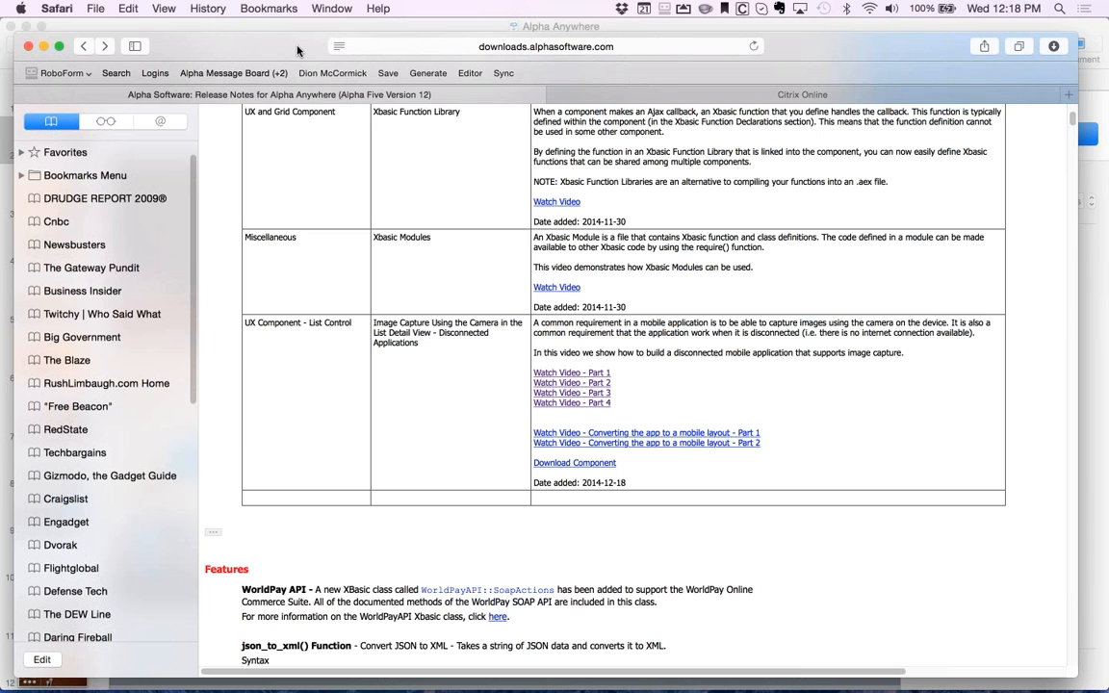
{"action": "key", "text": "ctrl+Right"}
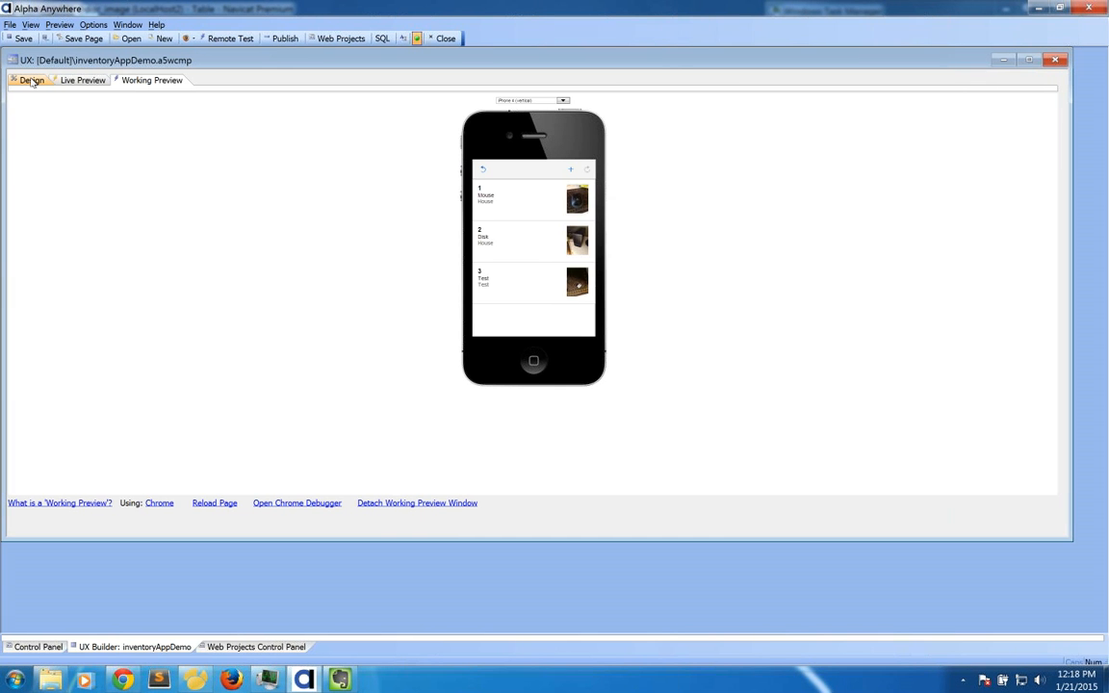
Reopen the setup comment from the component's design and review the InventoryDatabase connection name and the SQL script for inventorytable.
{"action": "left_click", "coordinate": [32, 81]}
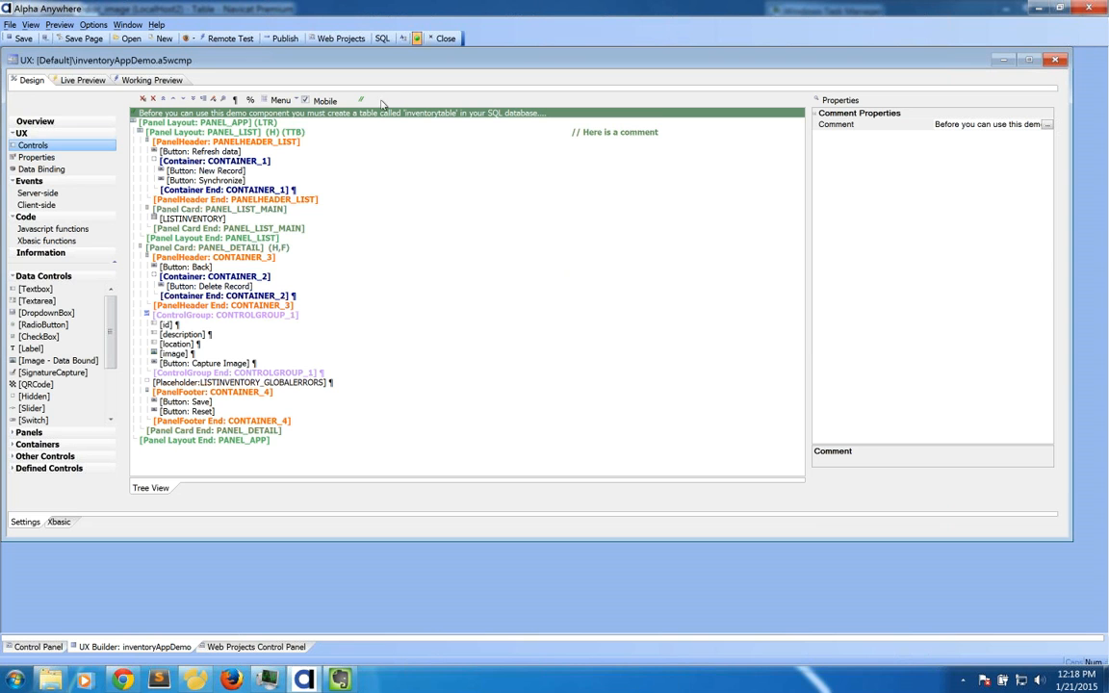
{"action": "double_click", "coordinate": [942, 122]}
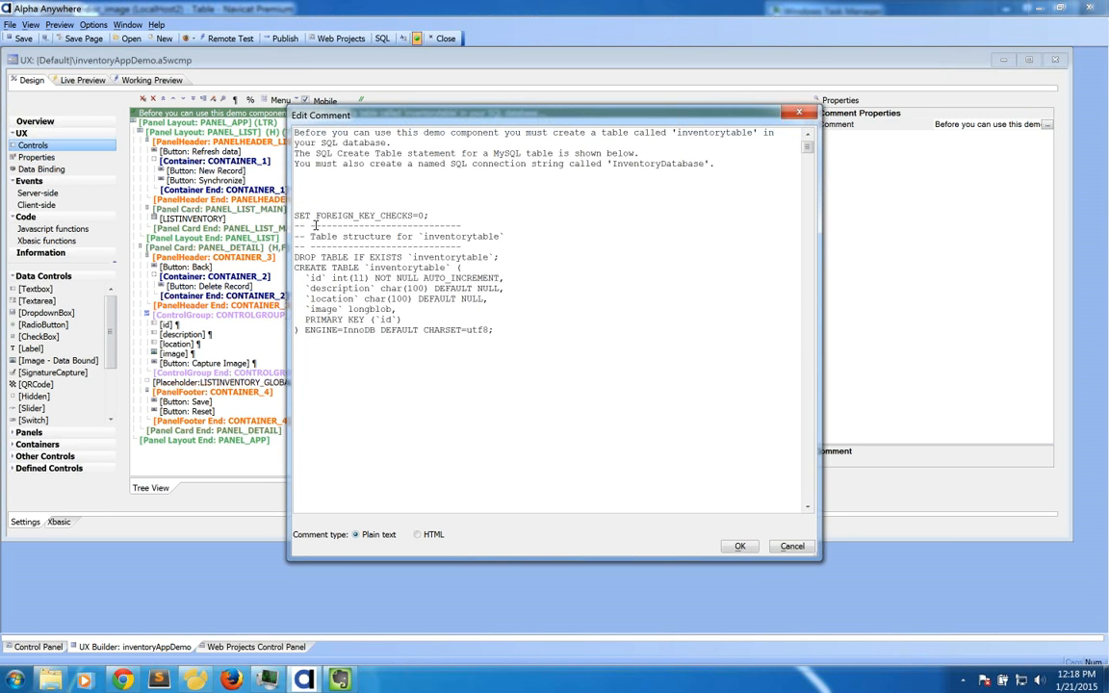
{"action": "double_click", "coordinate": [621, 162]}
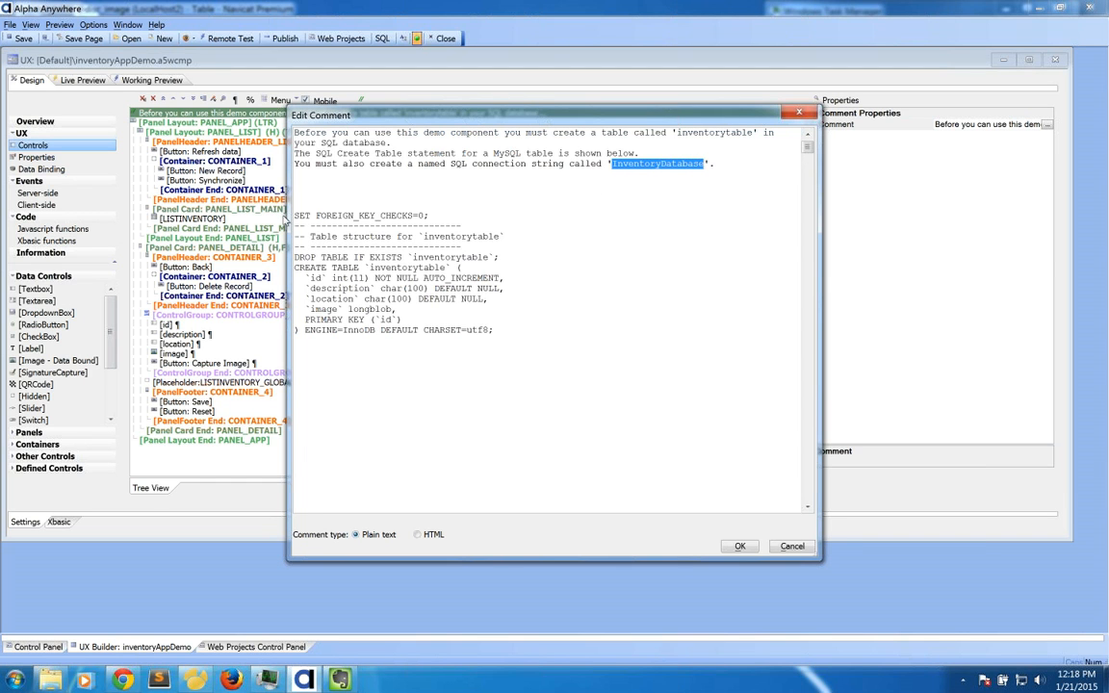
{"action": "left_click_drag", "start_coordinate": [295, 214], "coordinate": [523, 330]}
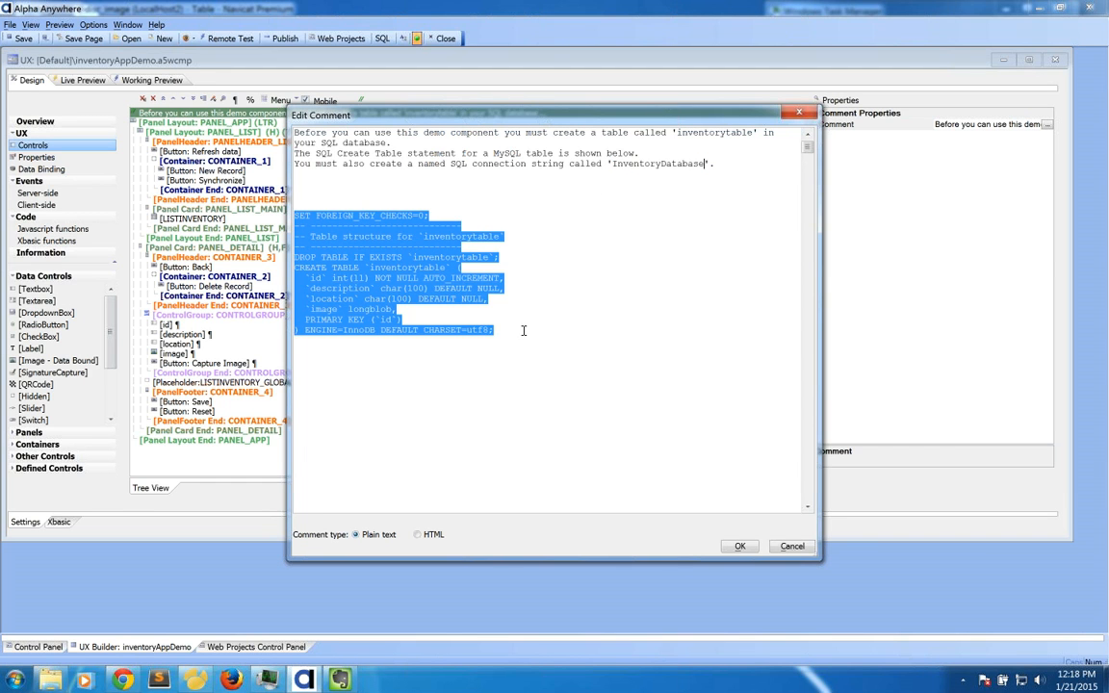
{"action": "double_click", "coordinate": [460, 236]}
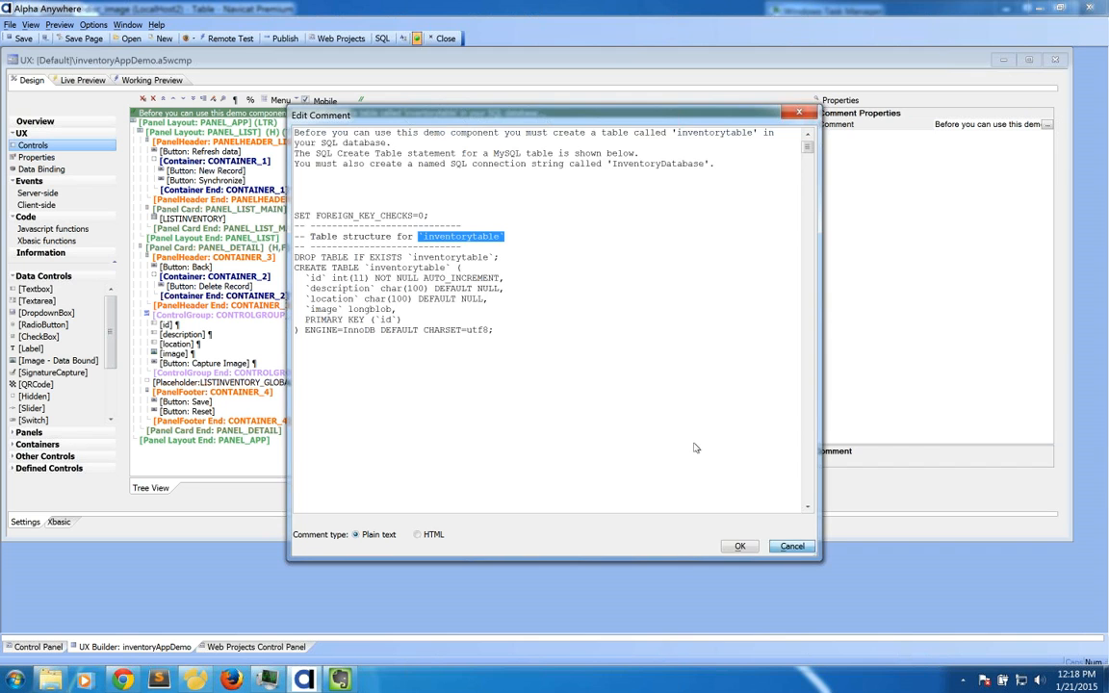
Close the setup comment and review the inventoryDatabase named connection string among the AlphaDAO connections.
{"action": "left_click", "coordinate": [791, 546]}
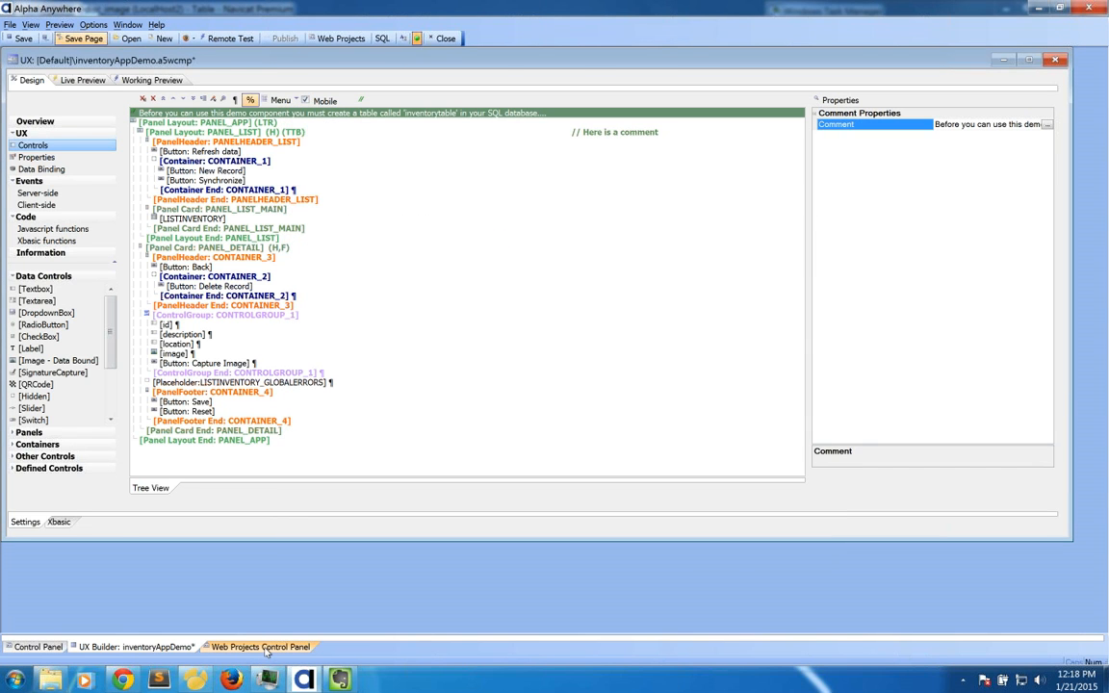
{"action": "left_click", "coordinate": [253, 648]}
{"action": "left_click", "coordinate": [98, 25]}
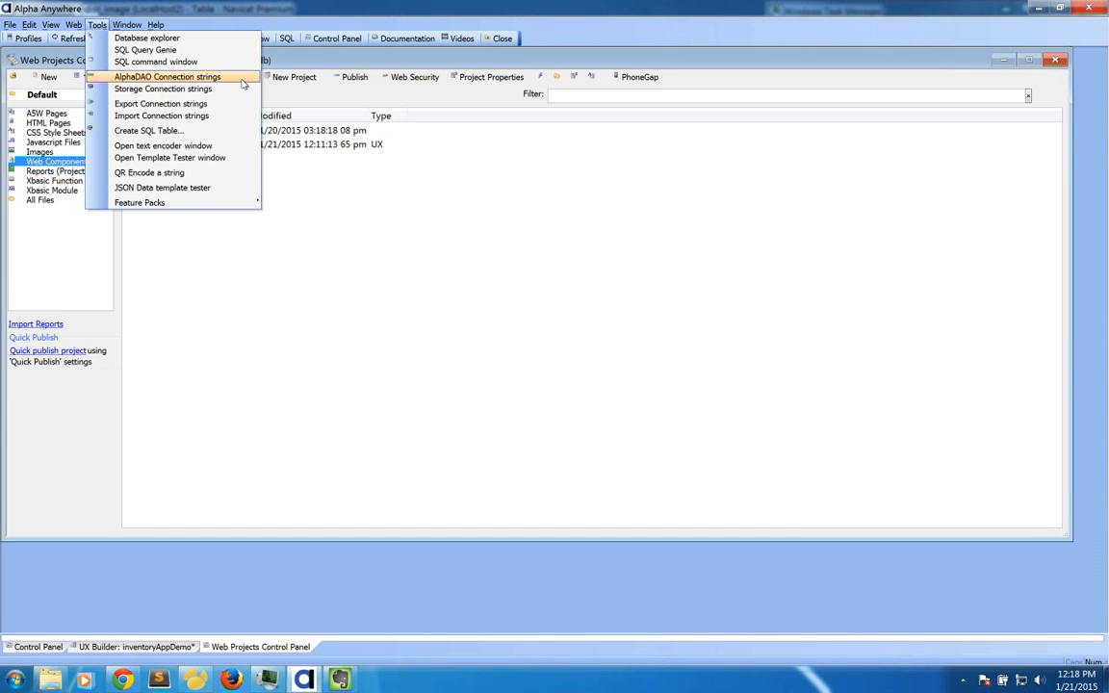
{"action": "left_click", "coordinate": [168, 77]}
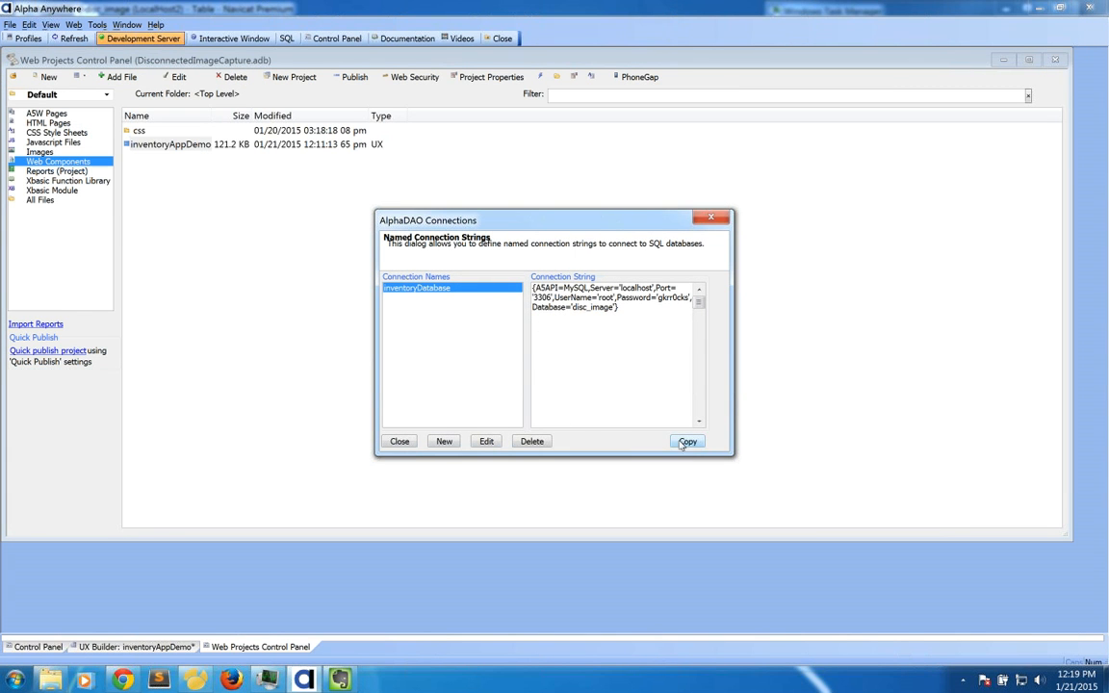
{"action": "left_click", "coordinate": [400, 441]}
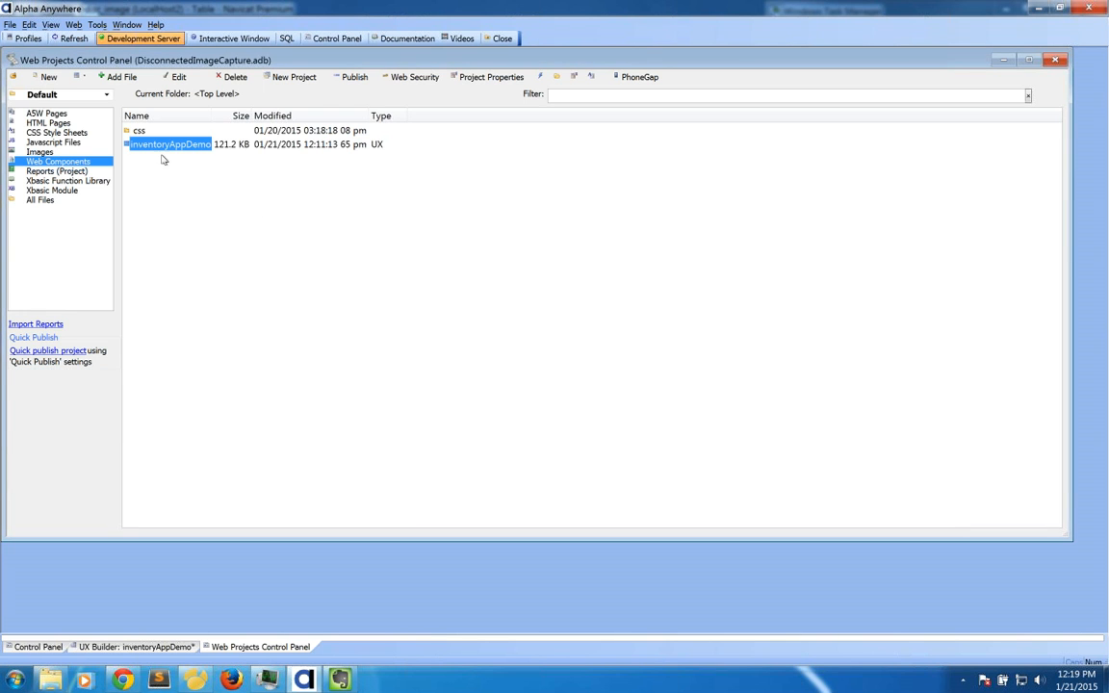
Return to the inventoryAppDemo design, maximize it, and examine the PANEL_APP and PANEL_LIST layouts alongside the mirrored iPhone's inventory list.
{"action": "left_click", "coordinate": [125, 647]}
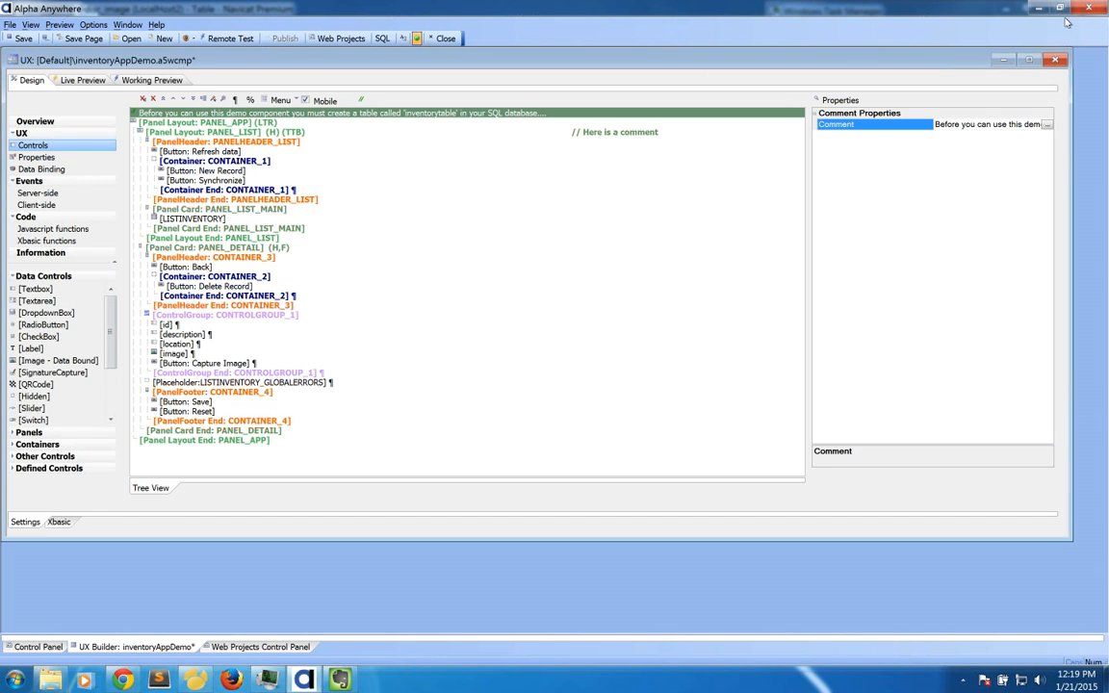
{"action": "double_click", "coordinate": [932, 58]}
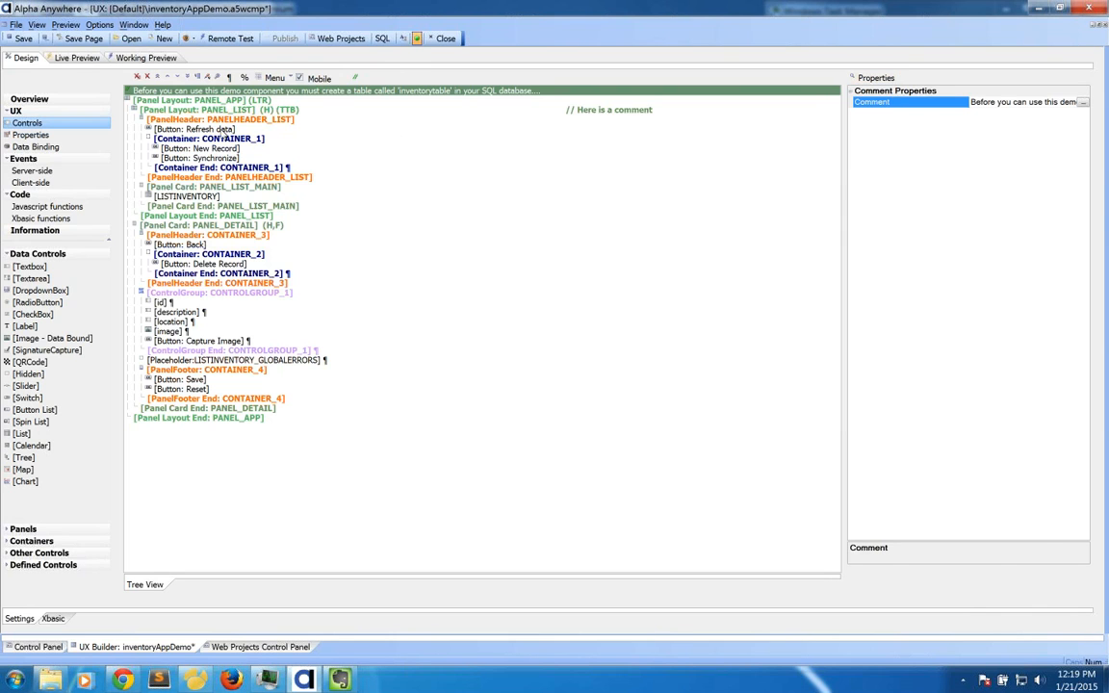
{"action": "left_click", "coordinate": [220, 130]}
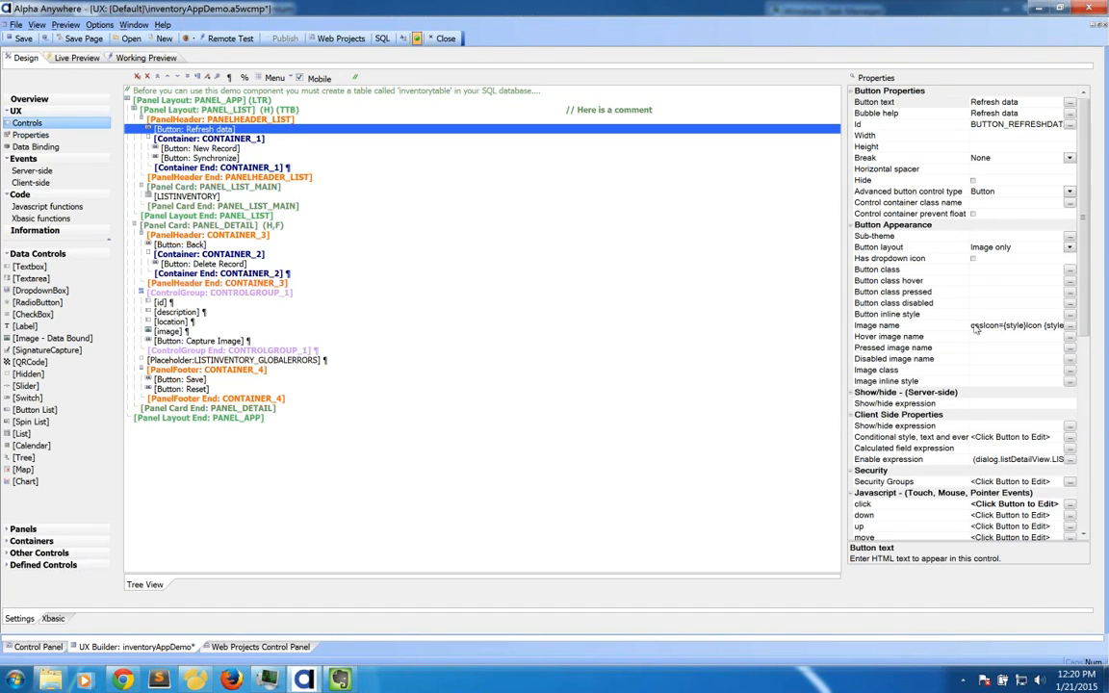
{"action": "left_click", "coordinate": [375, 197]}
{"action": "left_click", "coordinate": [233, 99]}
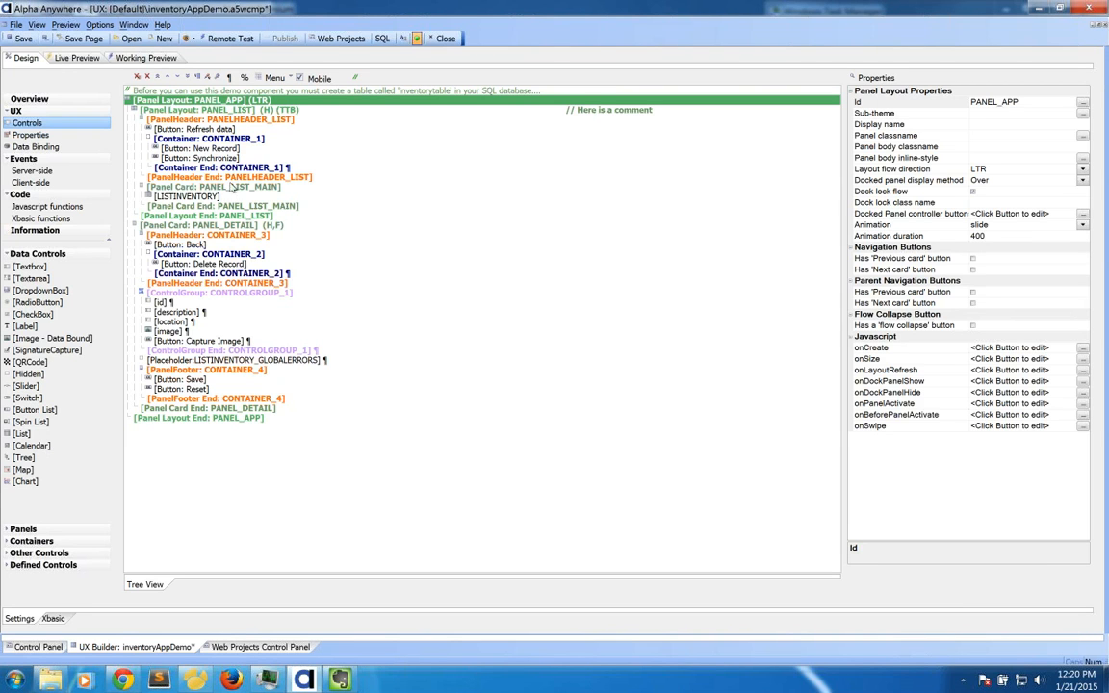
{"action": "left_click", "coordinate": [234, 111]}
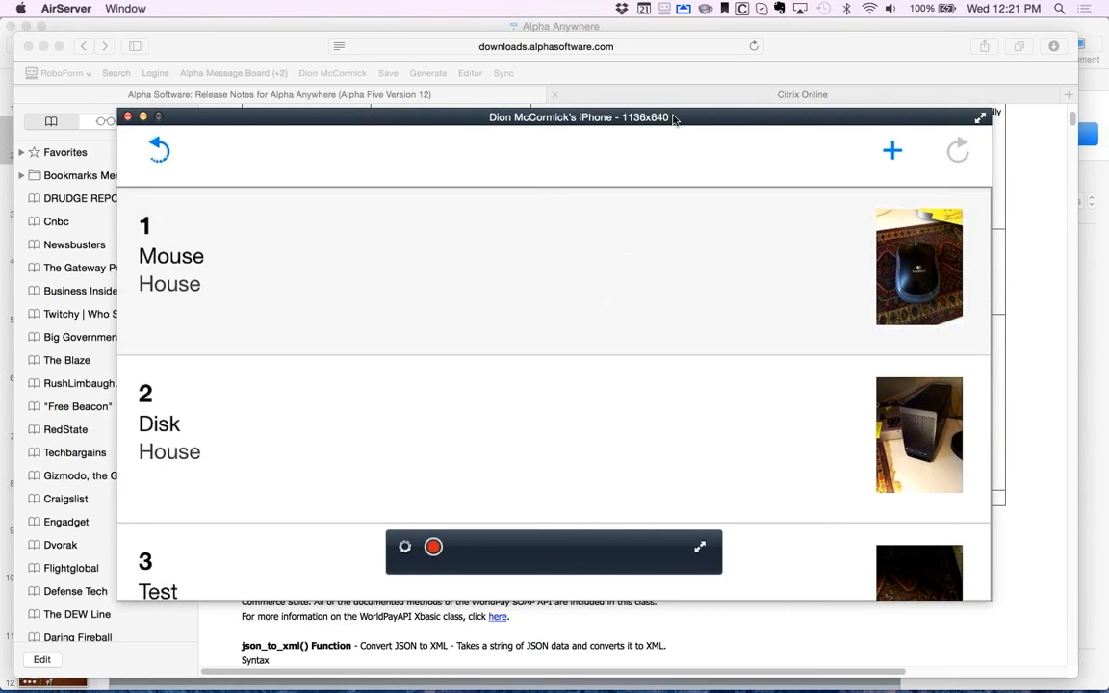
{"action": "left_click_drag", "start_coordinate": [674, 115], "coordinate": [675, 95]}
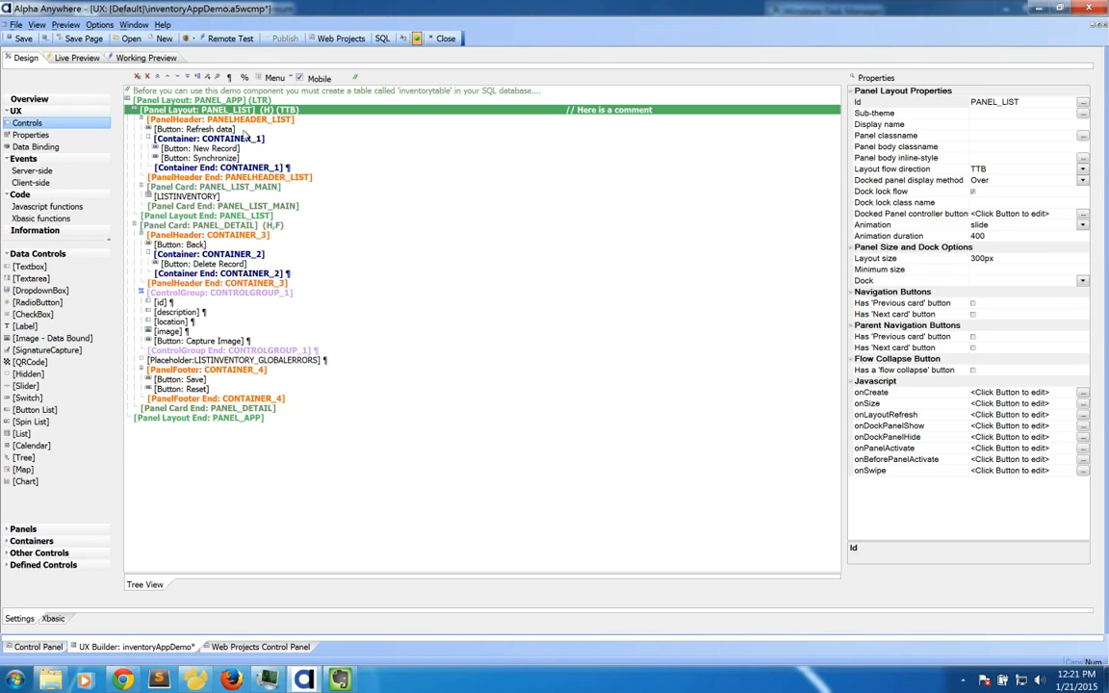
Inspect the PANELHEADER_LIST header in the design and refresh the inventory data in the Working Preview.
{"action": "left_click", "coordinate": [176, 119]}
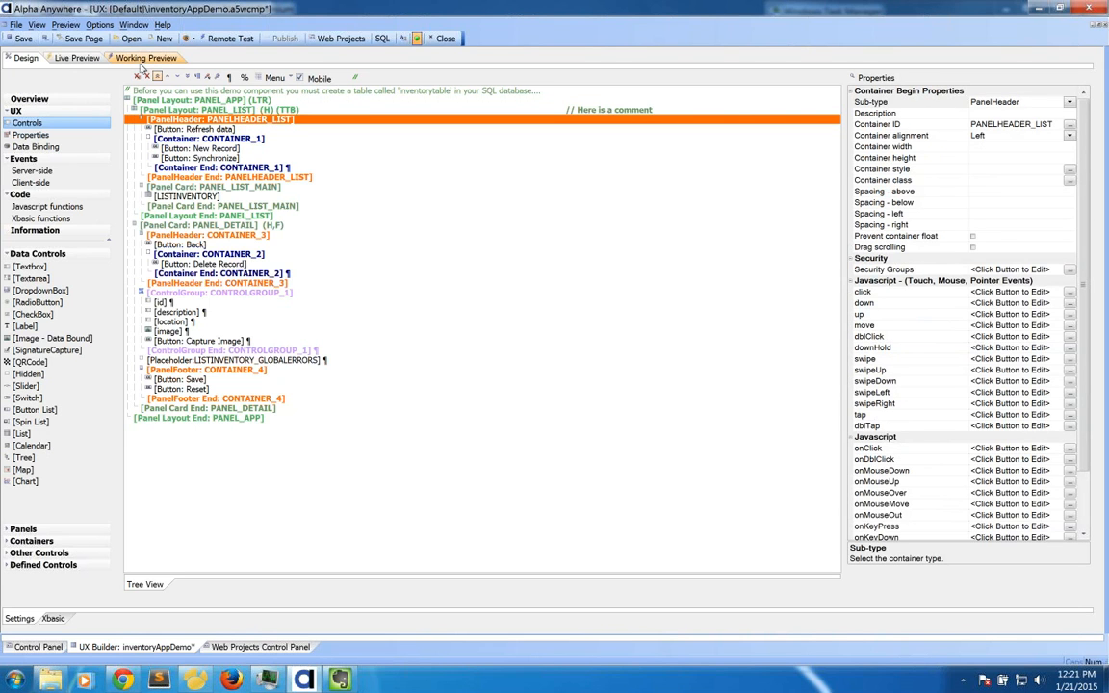
{"action": "left_click", "coordinate": [144, 59]}
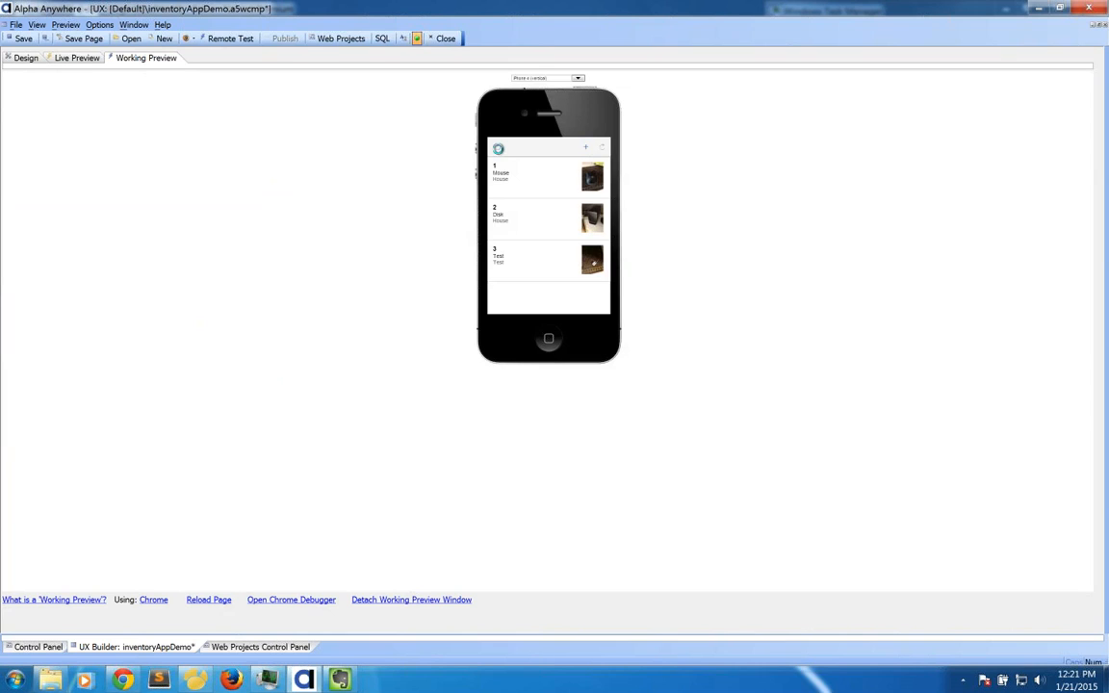
{"action": "left_click", "coordinate": [499, 148]}
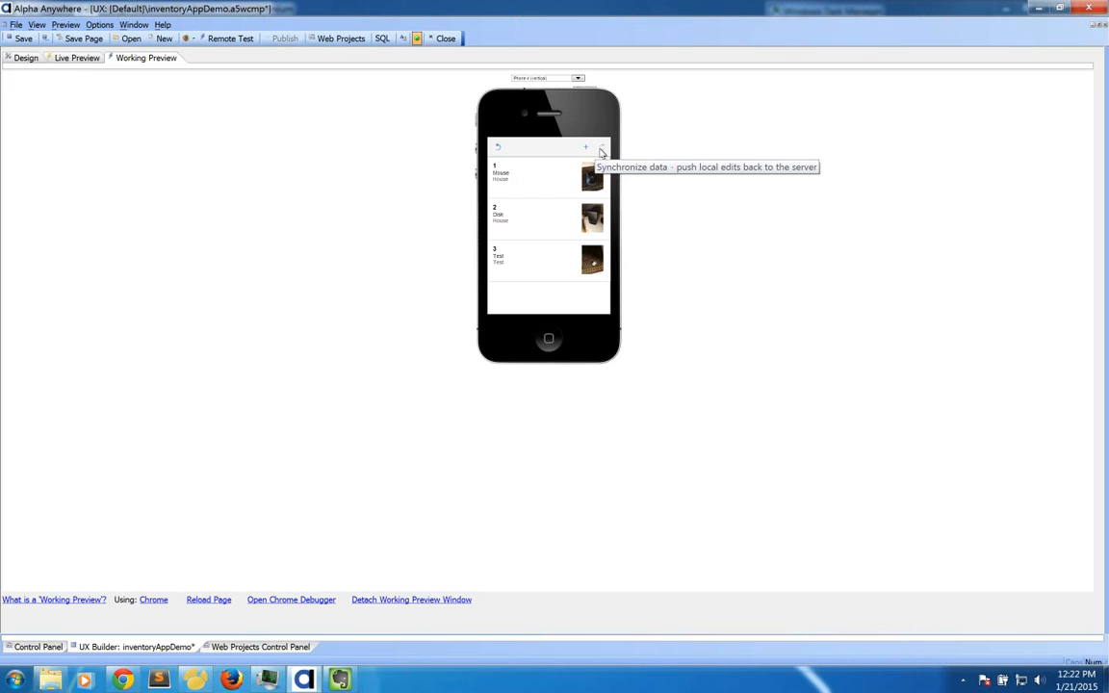
In the previewed app, change record 1's description to "Mouse123", save it, and synchronize the edit to the server.
{"action": "left_click", "coordinate": [520, 180]}
{"action": "left_click", "coordinate": [526, 198]}
{"action": "type", "text": "123"}
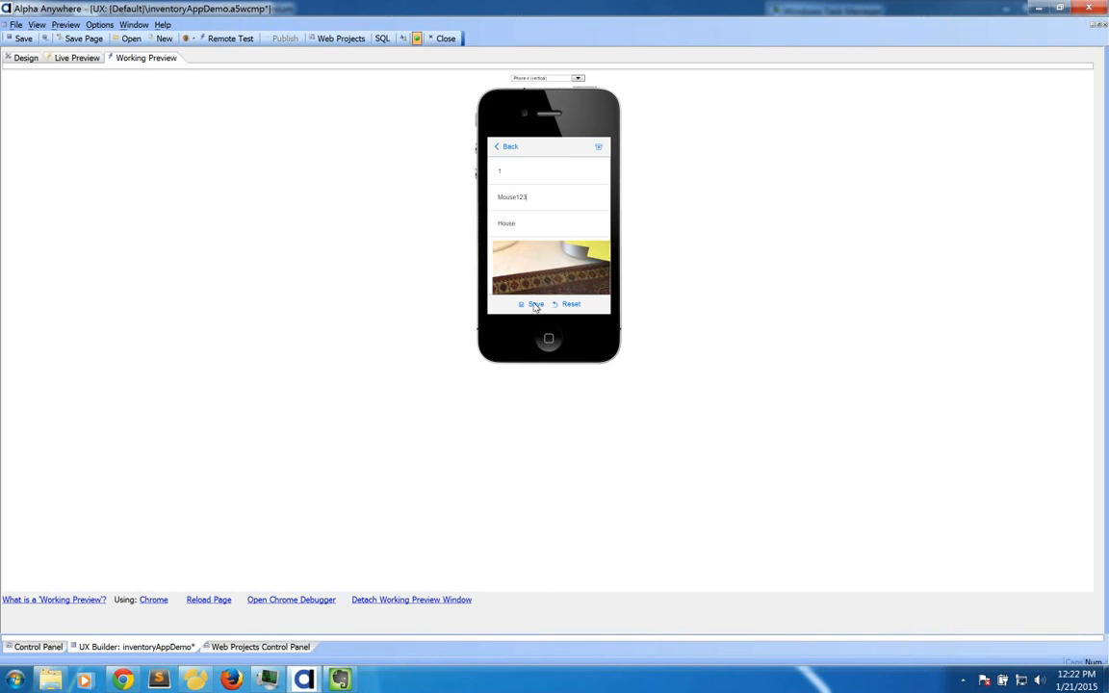
{"action": "left_click", "coordinate": [535, 304]}
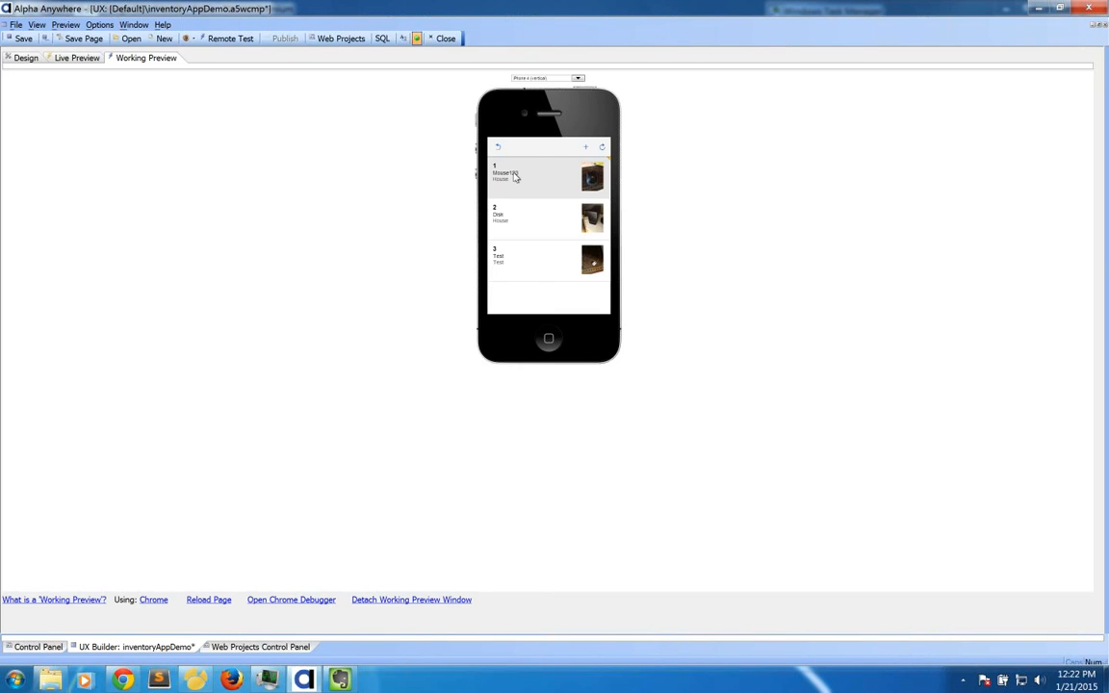
{"action": "left_click", "coordinate": [603, 149]}
Back in the design, examine the buttons inside PANELHEADER_LIST, the PANEL_LIST_MAIN card and the LISTINVENTORY control's properties.
{"action": "left_click", "coordinate": [21, 57]}
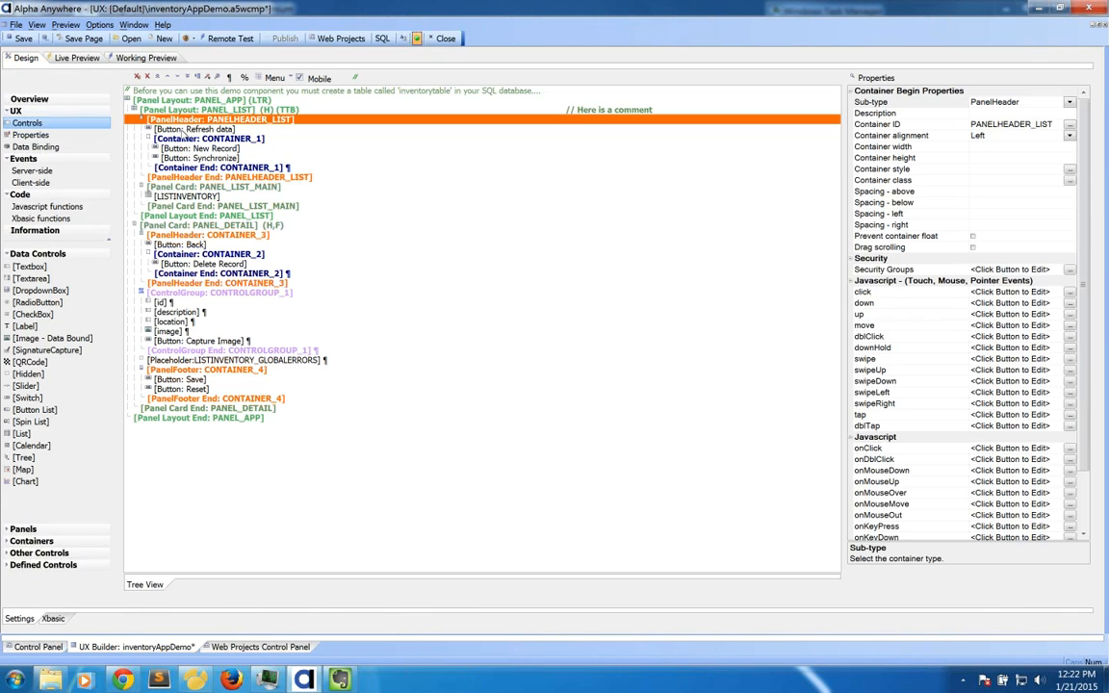
{"action": "left_click", "coordinate": [166, 129]}
{"action": "left_click", "coordinate": [190, 147]}
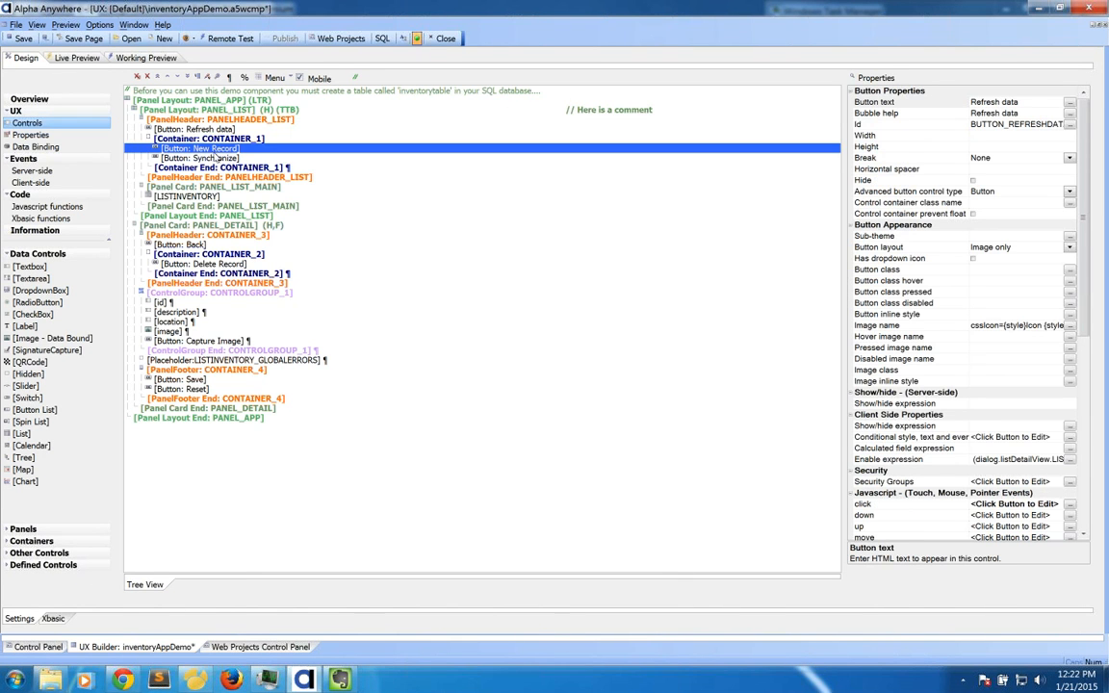
{"action": "left_click", "coordinate": [221, 160]}
{"action": "left_click", "coordinate": [197, 117]}
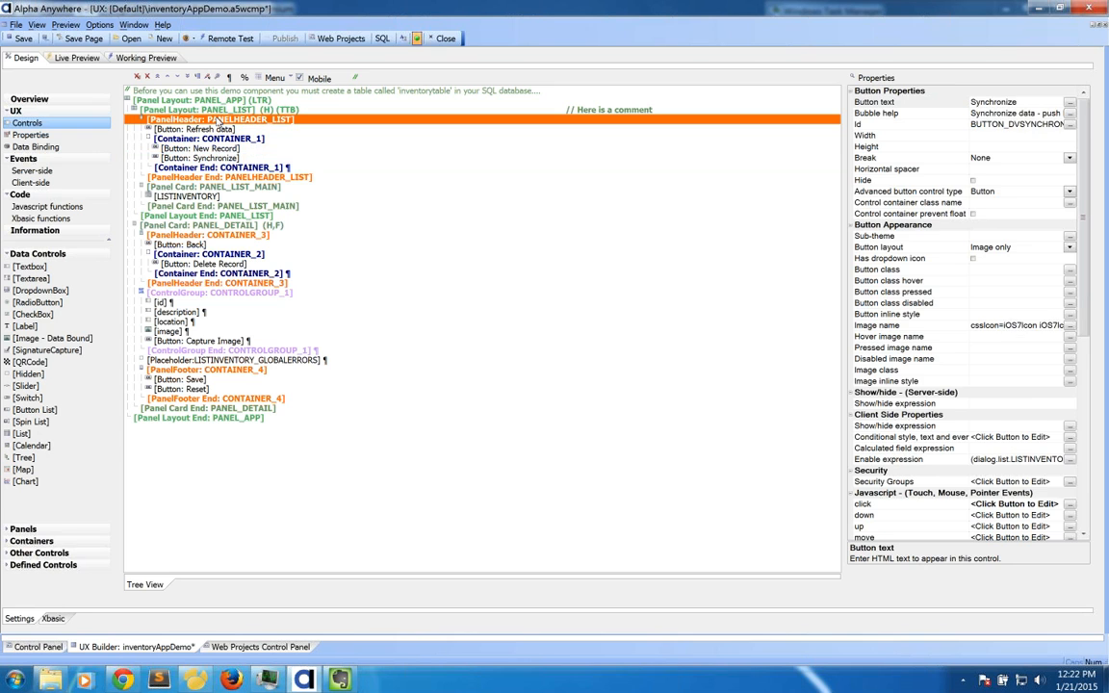
{"action": "left_click", "coordinate": [223, 178], "text": "shift"}
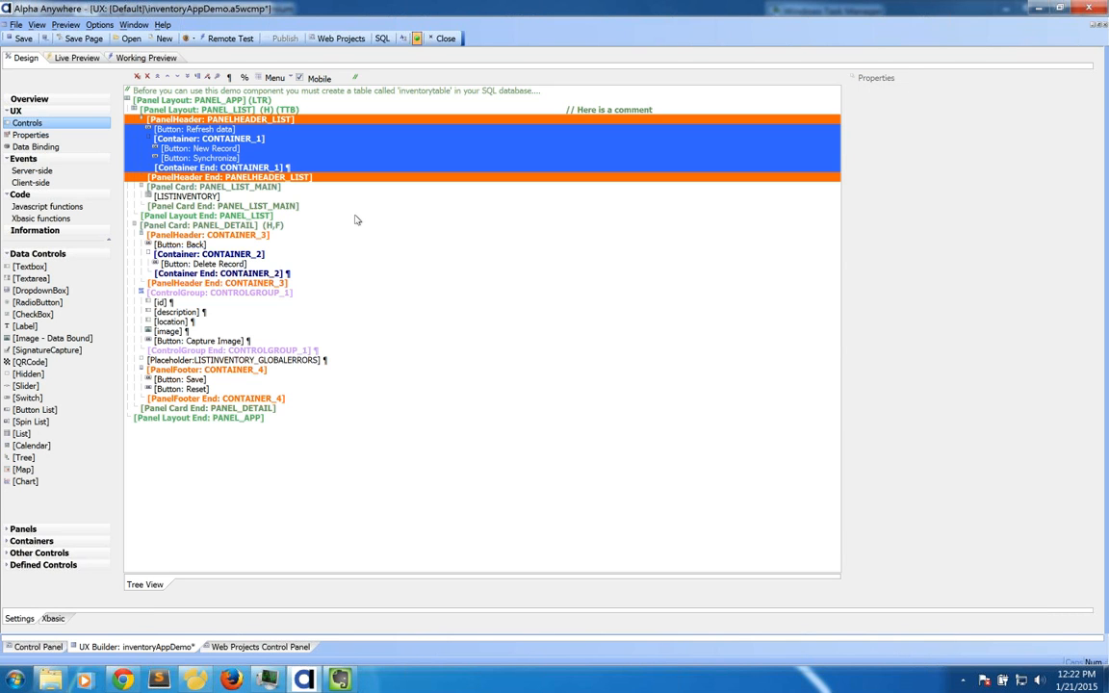
{"action": "left_click", "coordinate": [207, 187]}
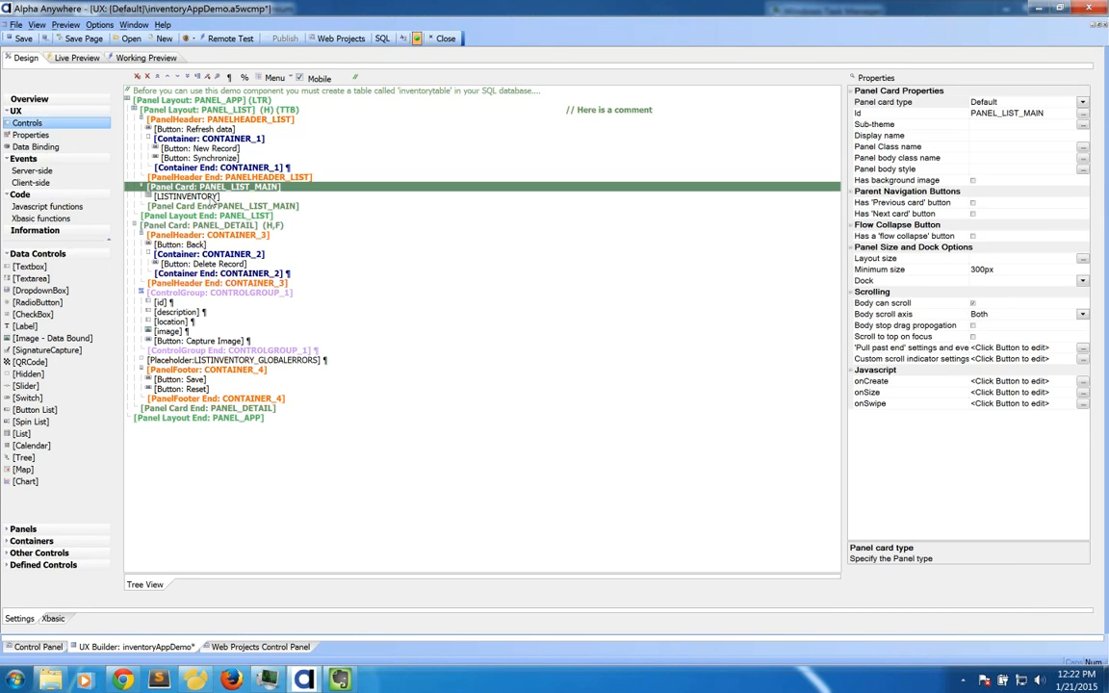
{"action": "left_click", "coordinate": [209, 198]}
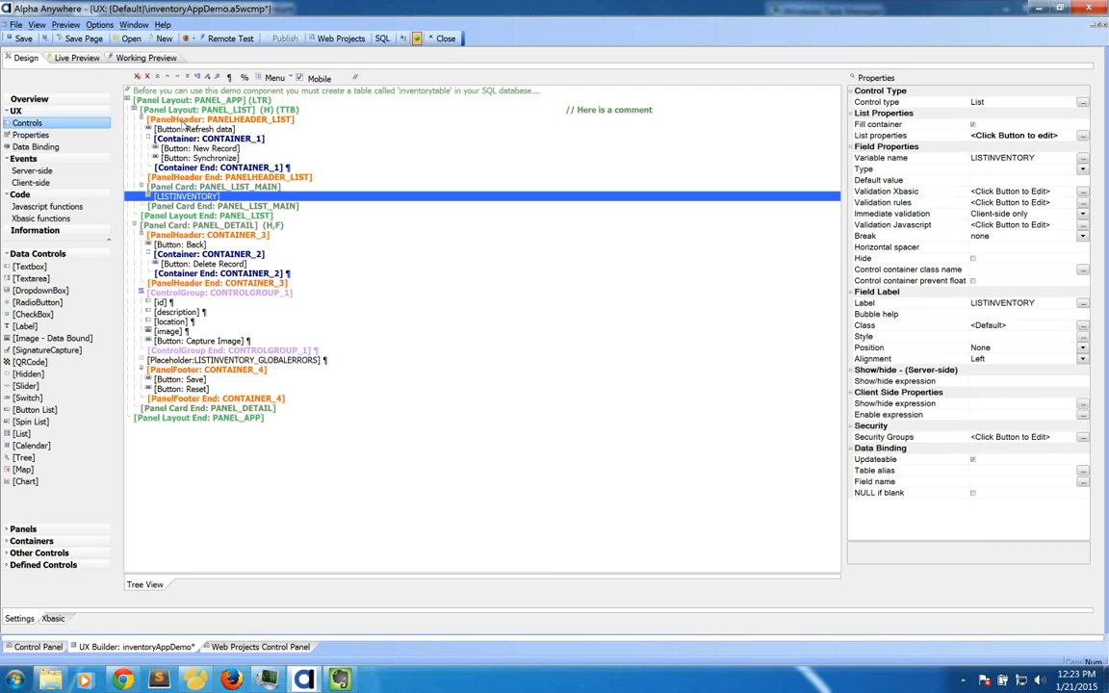
In the Working Preview, open the Disk record, return to the list, reopen the record and view its detail form.
{"action": "left_click", "coordinate": [154, 58]}
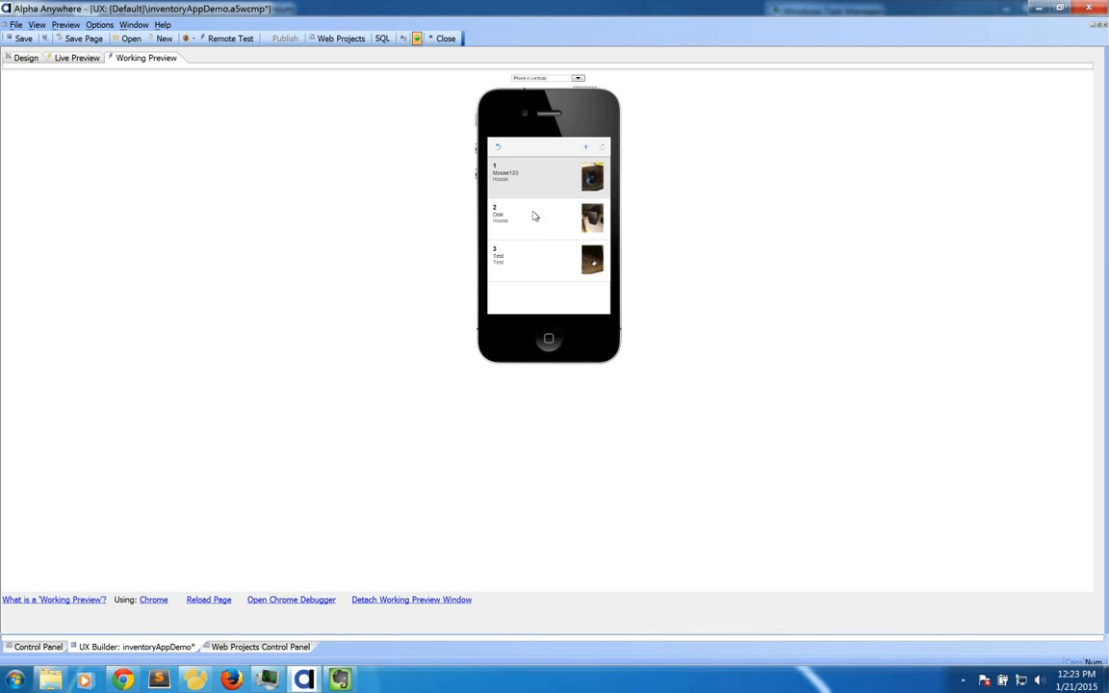
{"action": "left_click", "coordinate": [517, 221]}
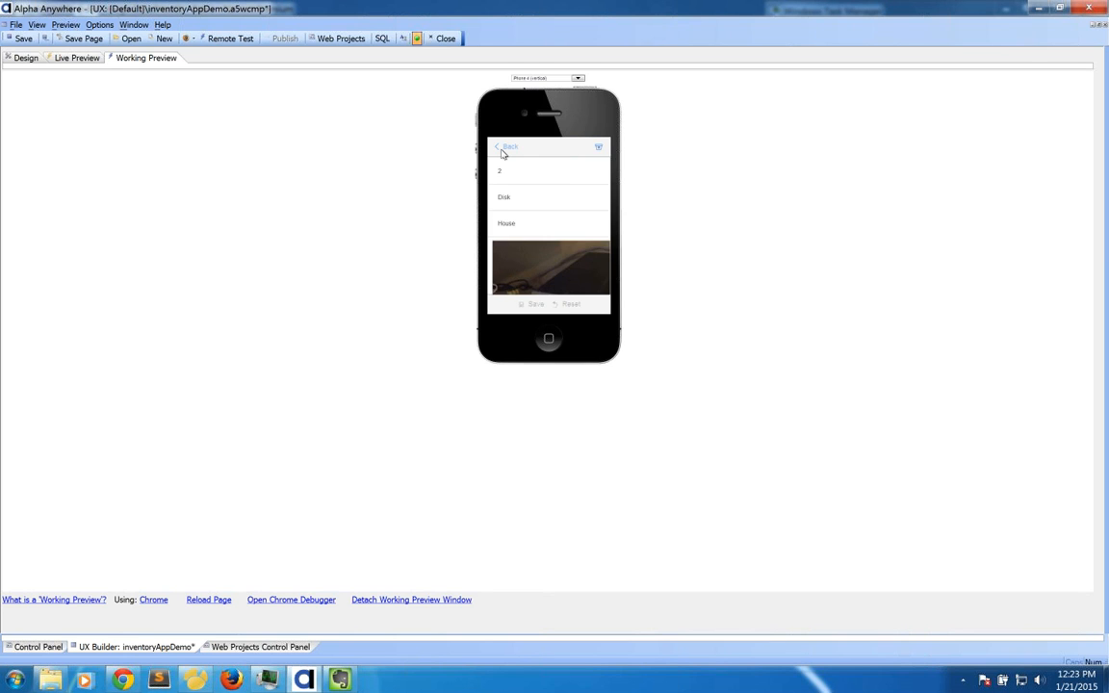
{"action": "left_click", "coordinate": [503, 150]}
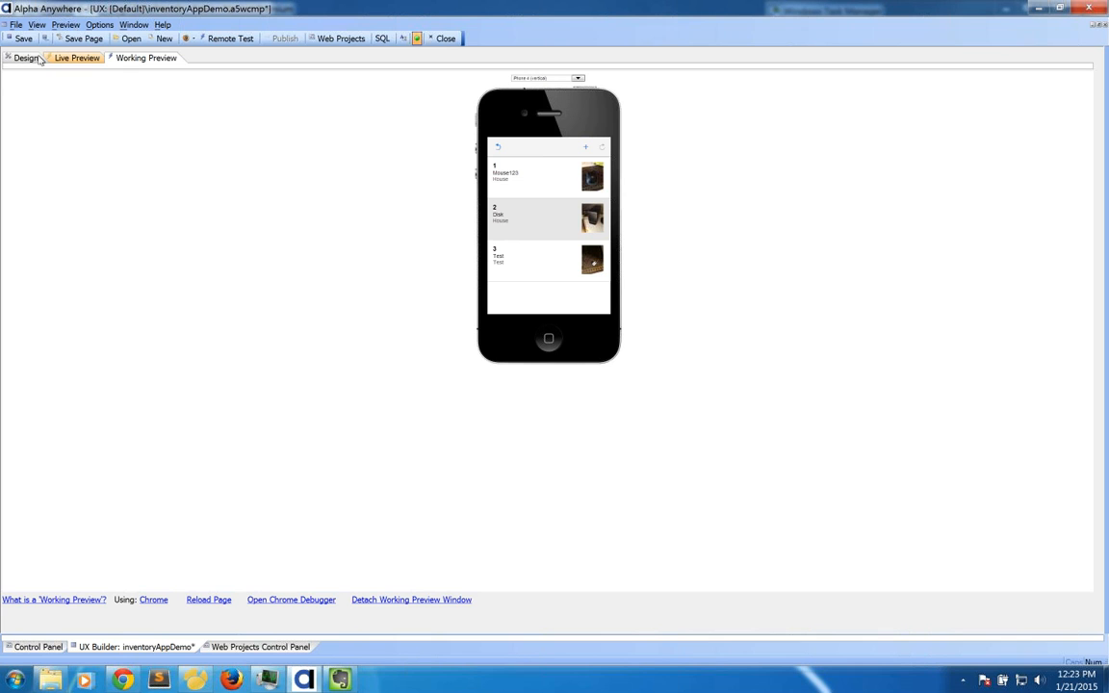
{"action": "left_click", "coordinate": [516, 227]}
{"action": "mouse_move", "coordinate": [581, 241]}
{"action": "left_mouse_down"}
{"action": "mouse_move", "coordinate": [577, 180]}
{"action": "mouse_move", "coordinate": [573, 257]}
{"action": "left_mouse_up"}
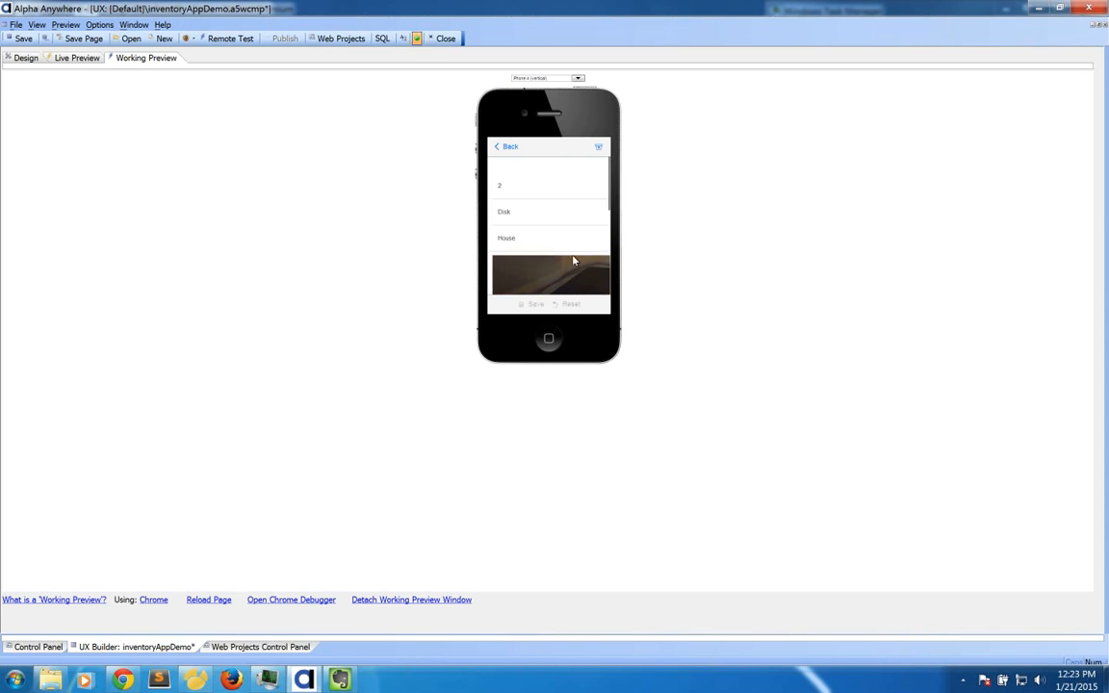
Examine the extents of the PANEL_DETAIL card and the PANEL_LIST layout in the design's control tree.
{"action": "left_click", "coordinate": [26, 58]}
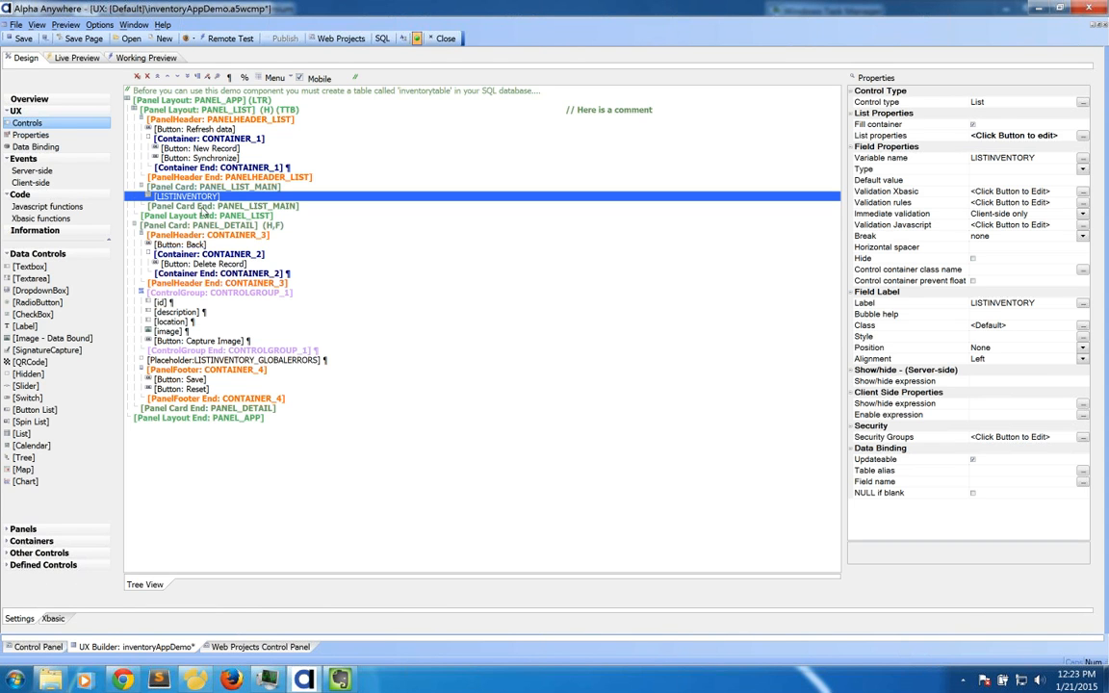
{"action": "left_click", "coordinate": [193, 226]}
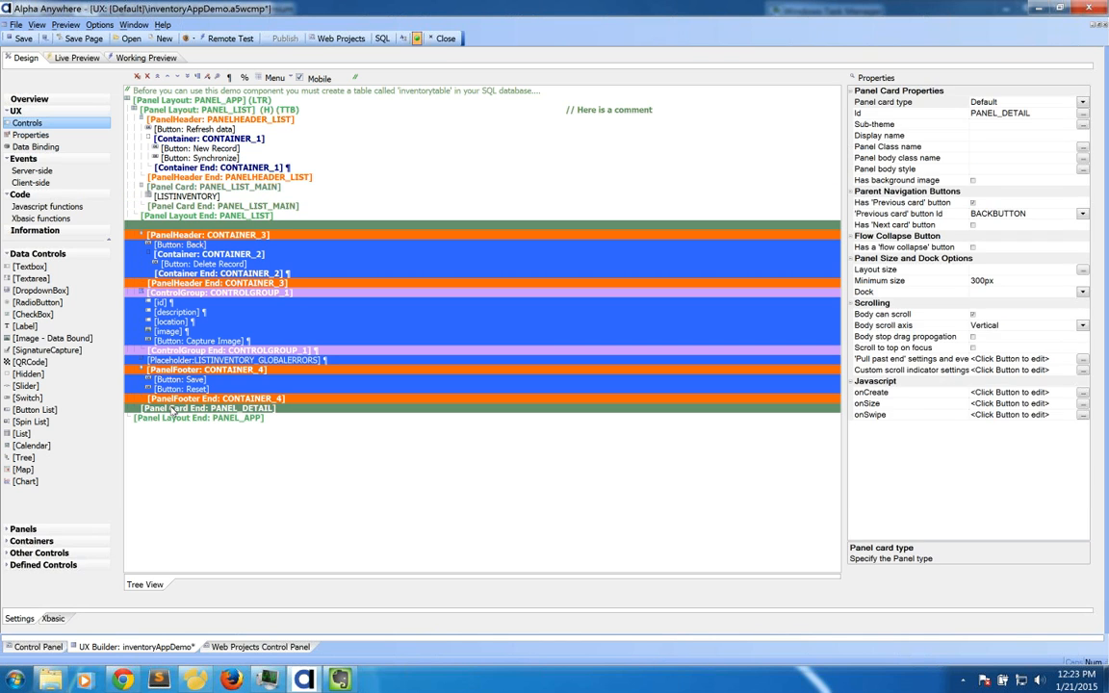
{"action": "left_click", "coordinate": [173, 410]}
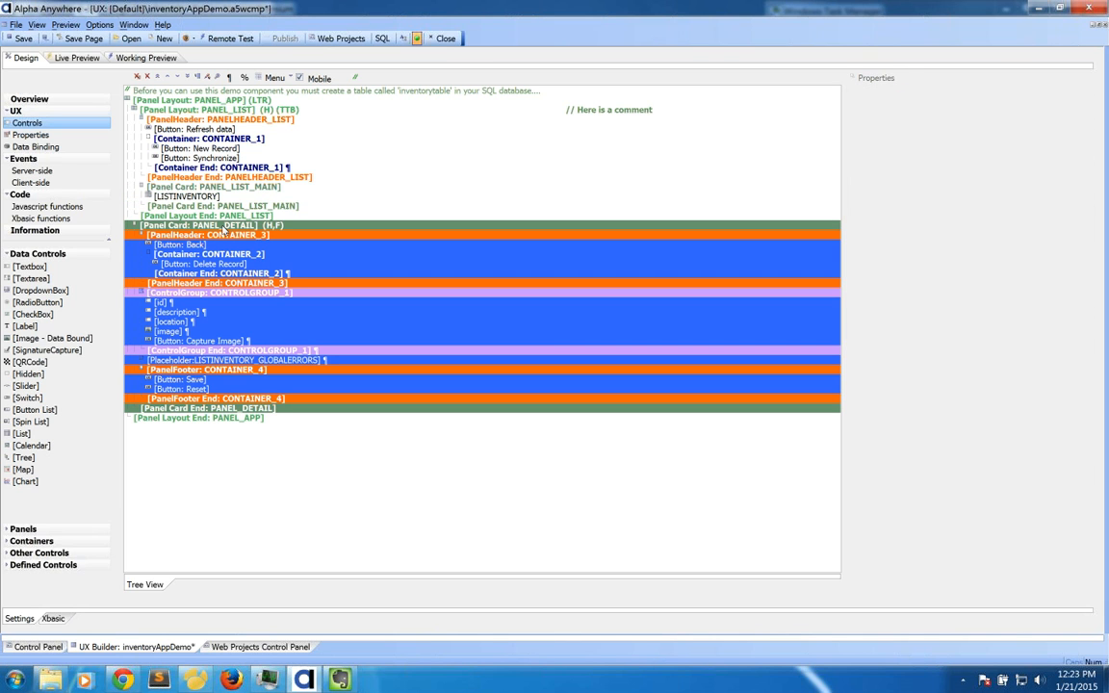
{"action": "left_click", "coordinate": [238, 225]}
{"action": "left_click", "coordinate": [216, 217]}
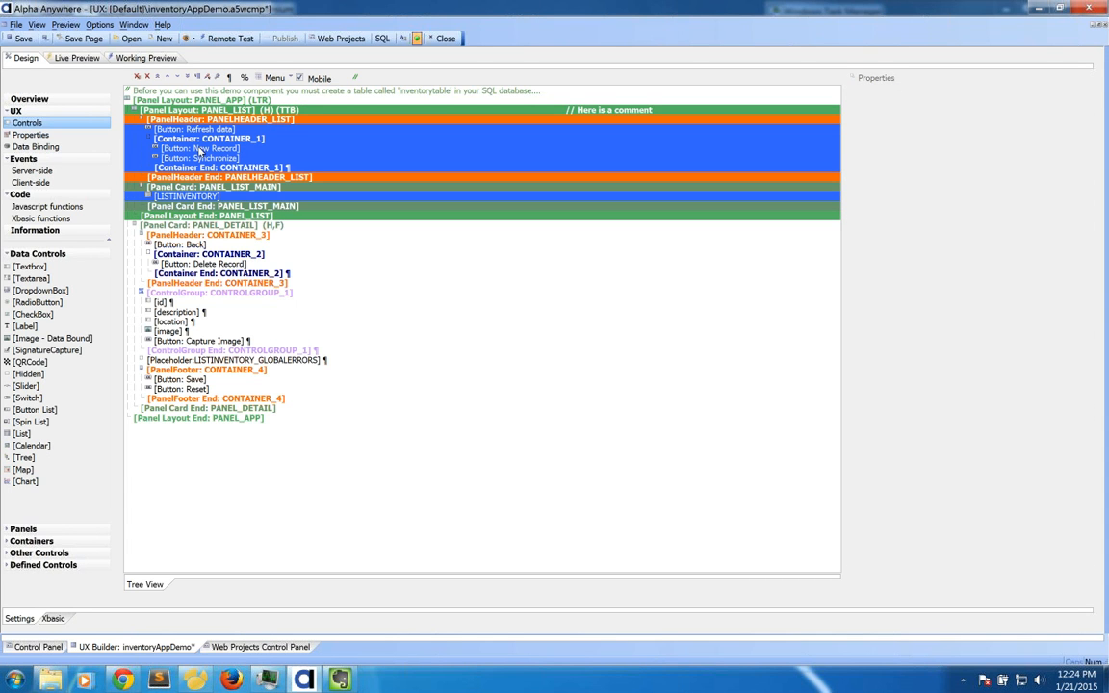
{"action": "left_click", "coordinate": [200, 227]}
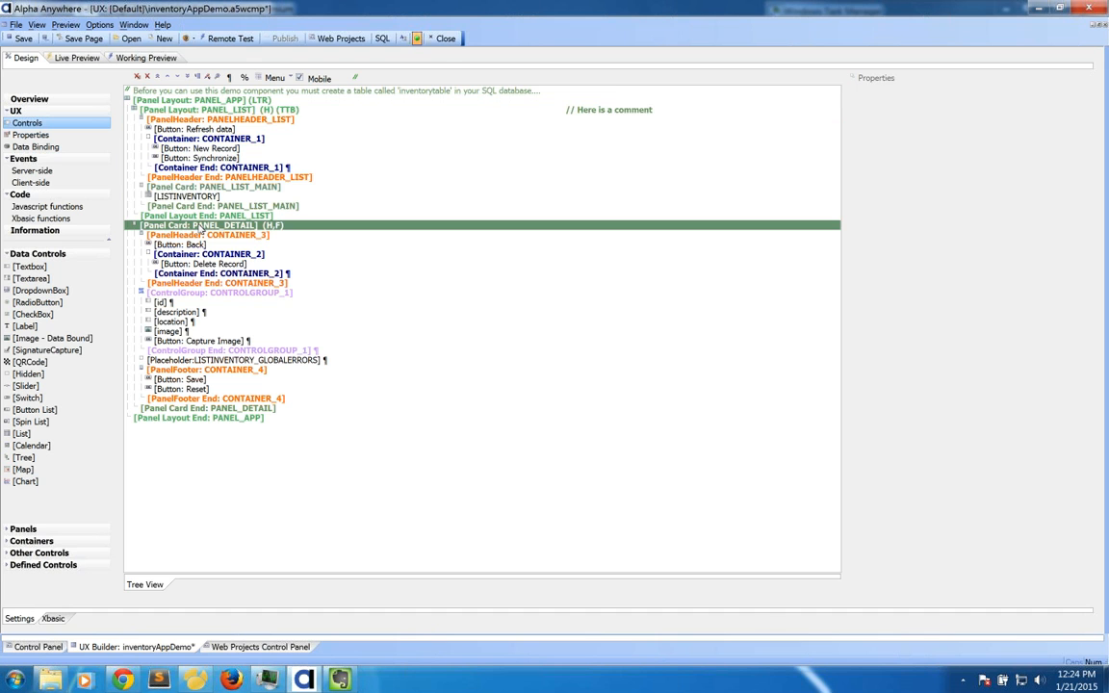
{"action": "left_click", "coordinate": [195, 411]}
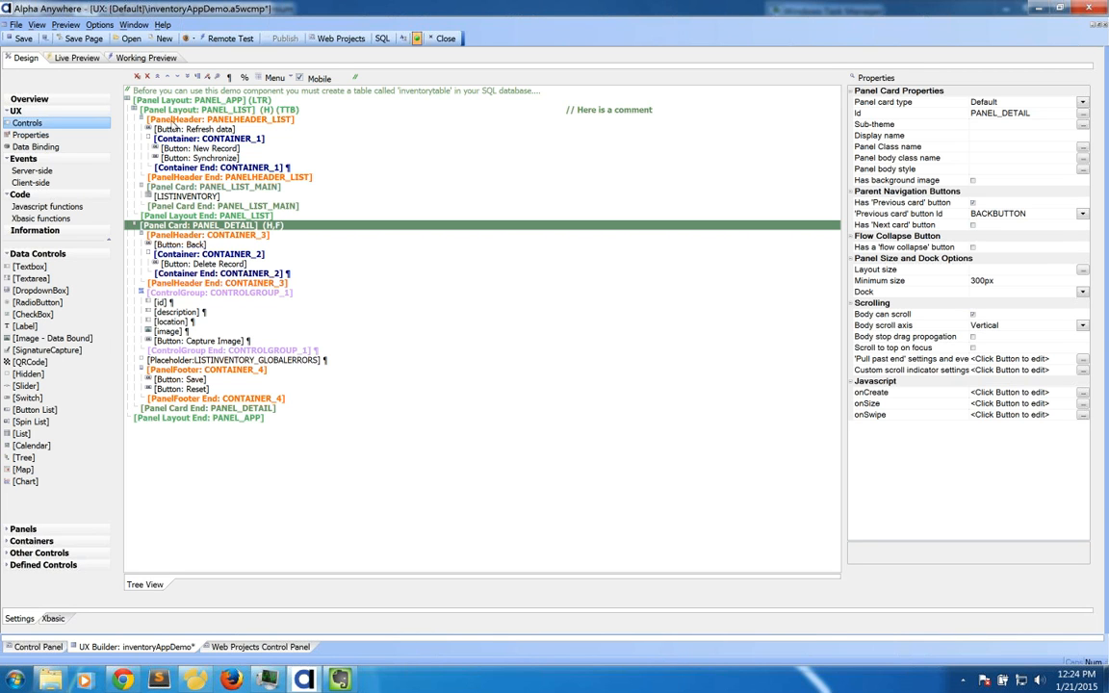
Preview the Disk record's detail form, and inspect the CONTAINER_3 header and its Back button in the design.
{"action": "left_click", "coordinate": [148, 60]}
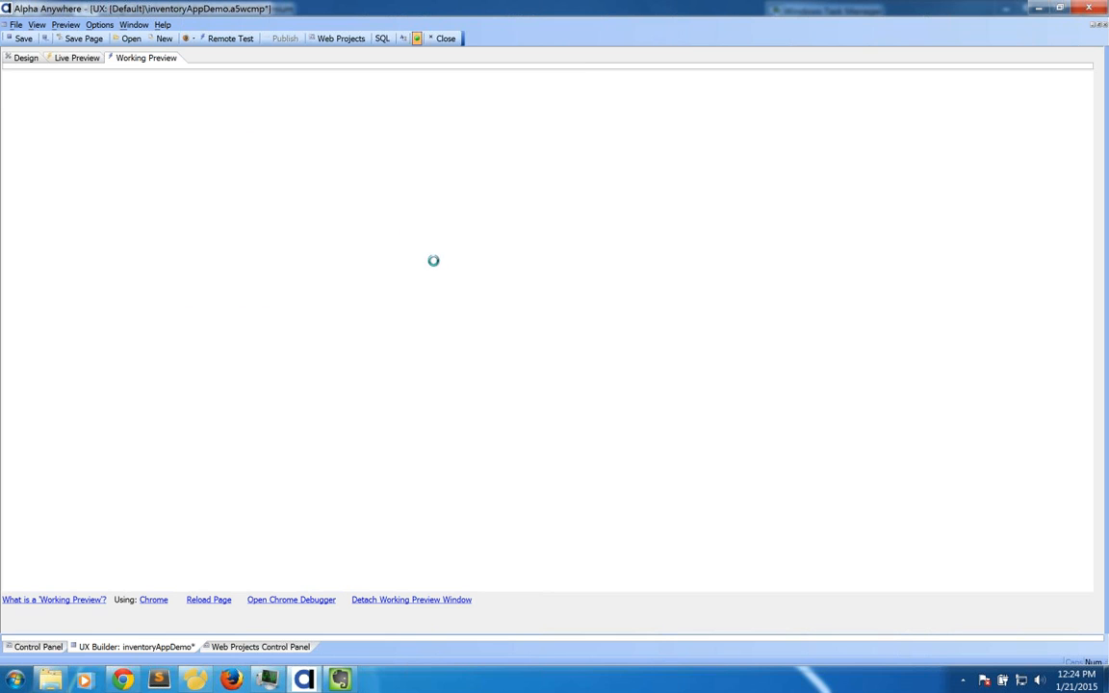
{"action": "left_click", "coordinate": [530, 223]}
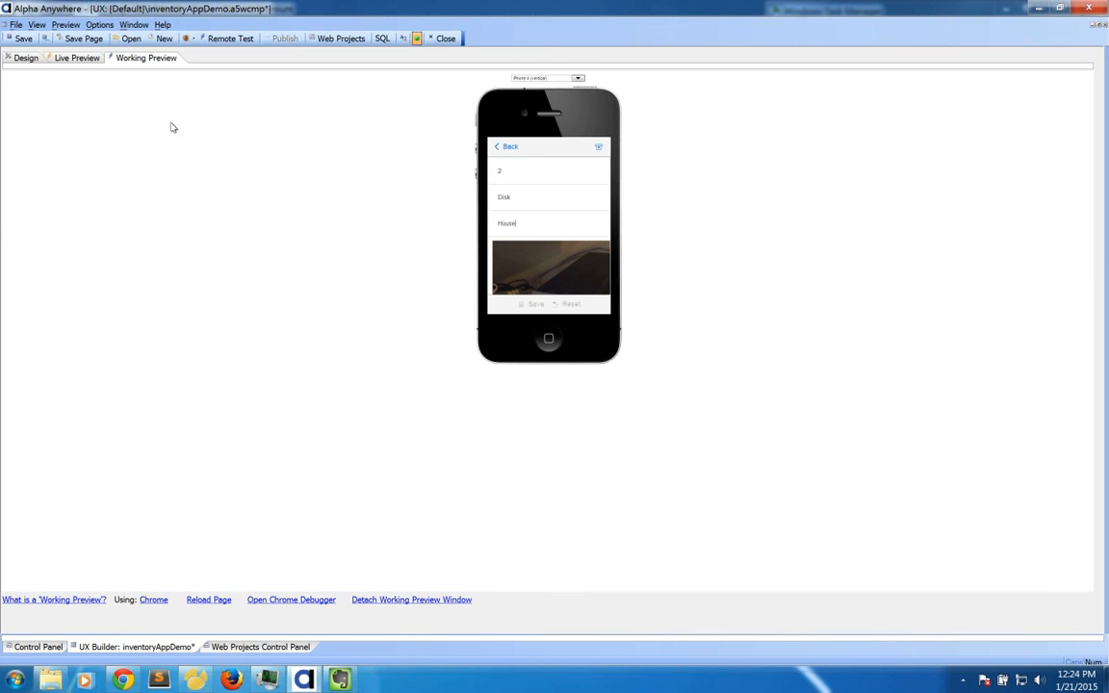
{"action": "left_click", "coordinate": [26, 58]}
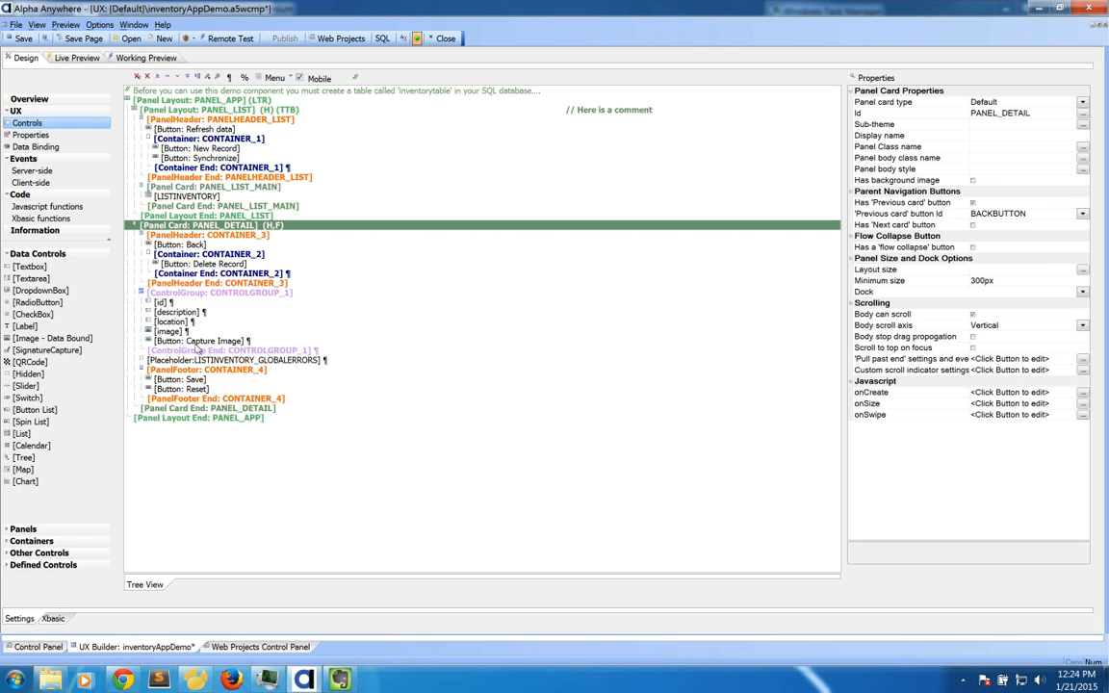
{"action": "left_click", "coordinate": [192, 235]}
{"action": "left_click", "coordinate": [179, 246]}
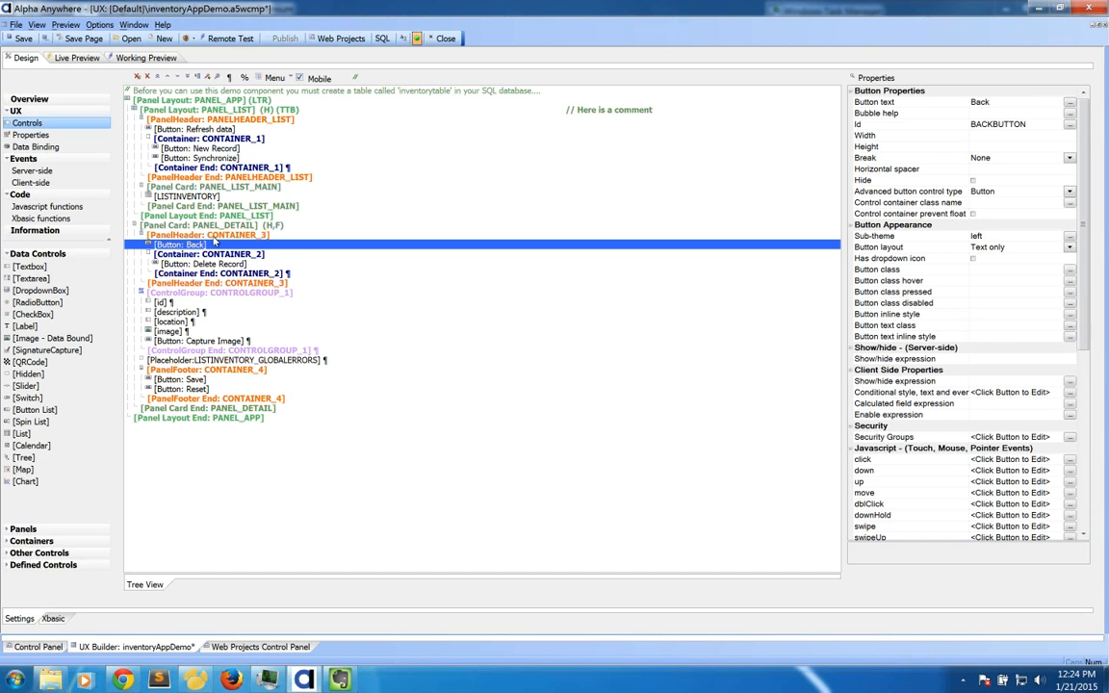
Examine the extent of the CONTAINER_3 header, and the CONTAINER_4 footer with its Save and Reset buttons in the control tree.
{"action": "left_click", "coordinate": [208, 236]}
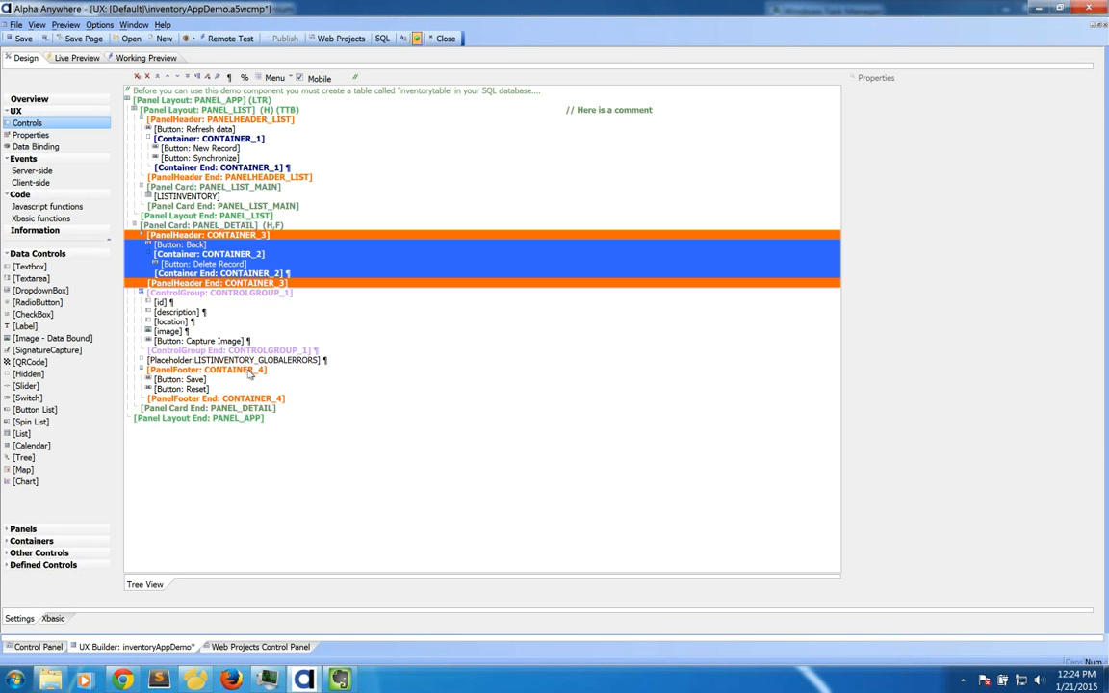
{"action": "left_click", "coordinate": [192, 370]}
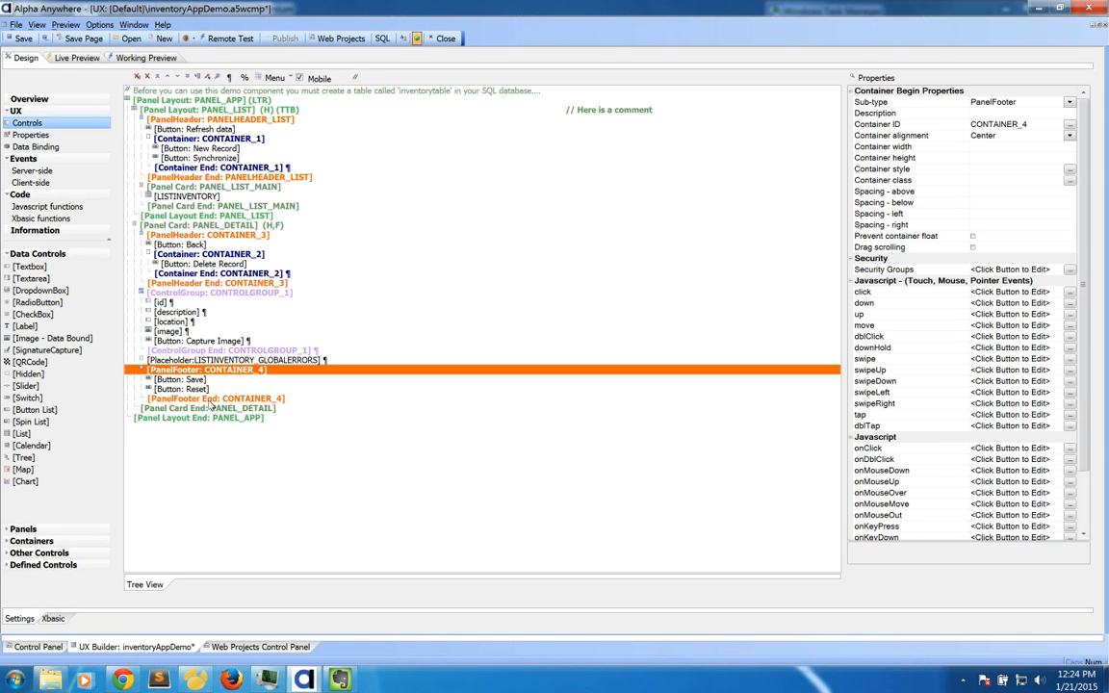
{"action": "left_click", "coordinate": [210, 400], "text": "shift"}
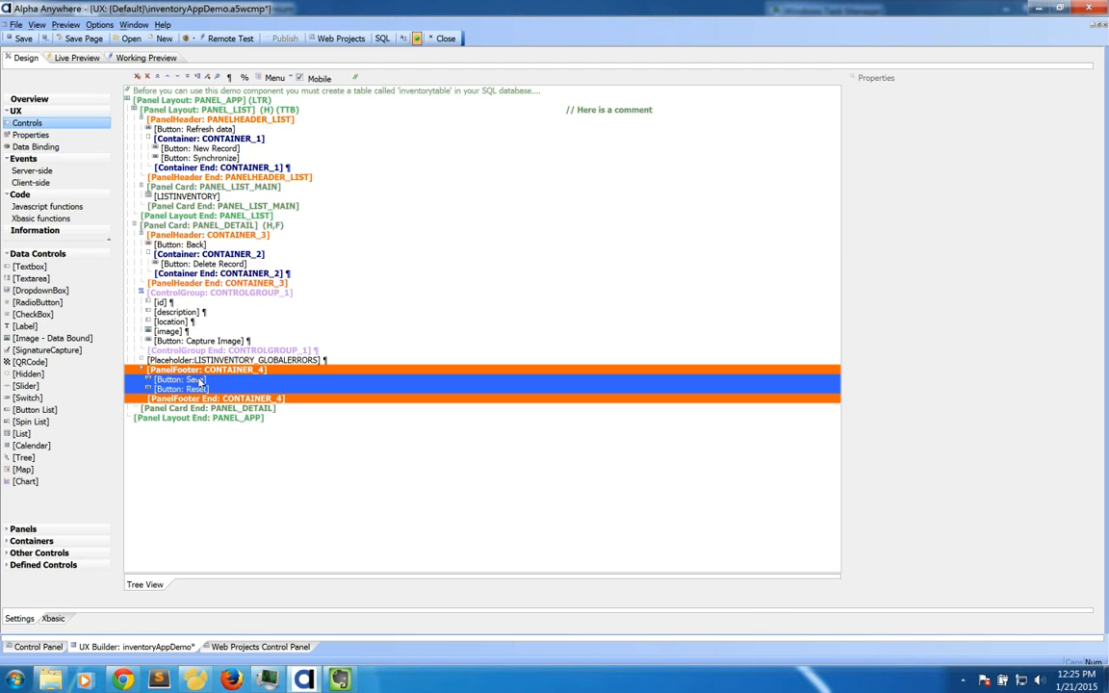
{"action": "left_click", "coordinate": [200, 381]}
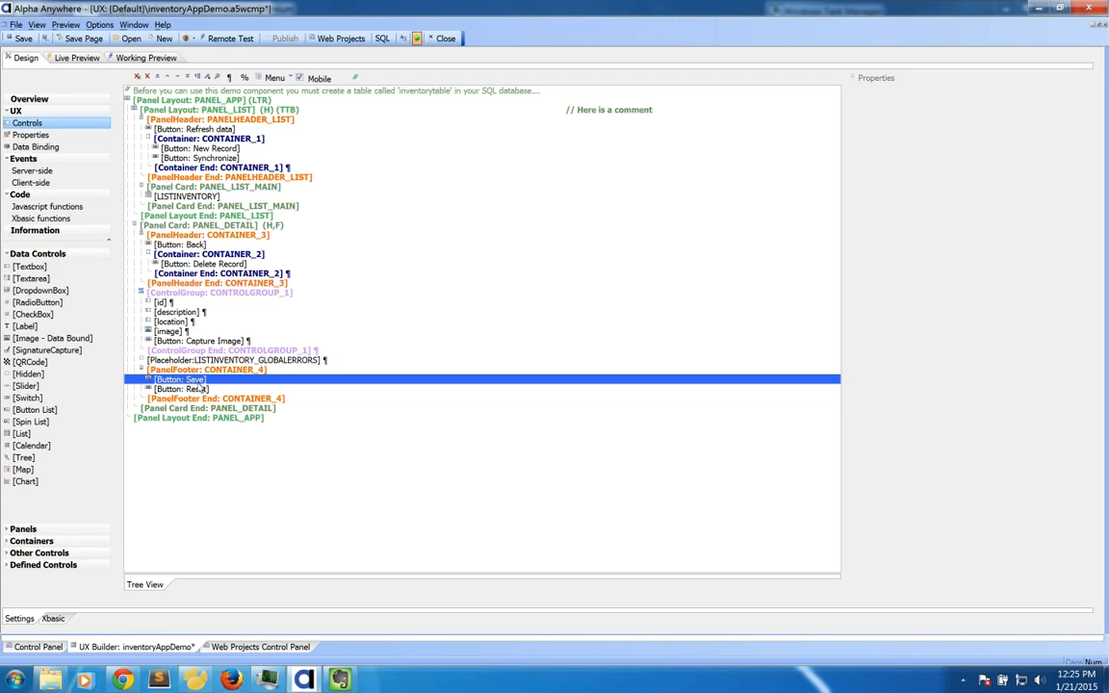
{"action": "left_click", "coordinate": [200, 389]}
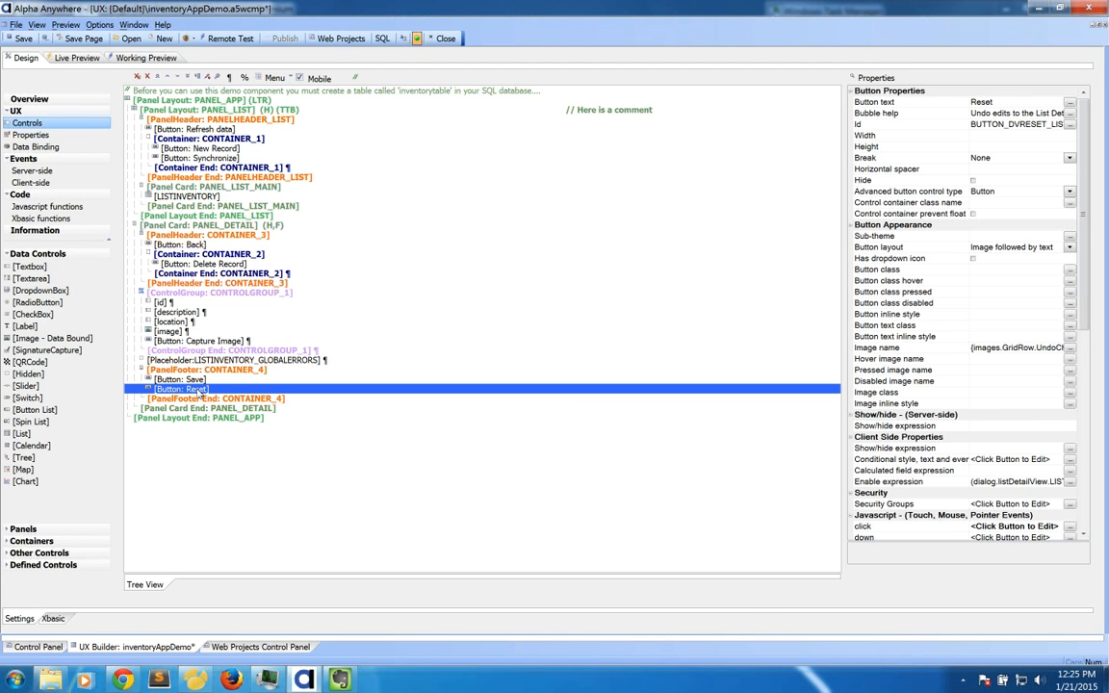
In the Working Preview, view the Disk record's detail form from its image down to the Capture Image button and back.
{"action": "left_click", "coordinate": [130, 59]}
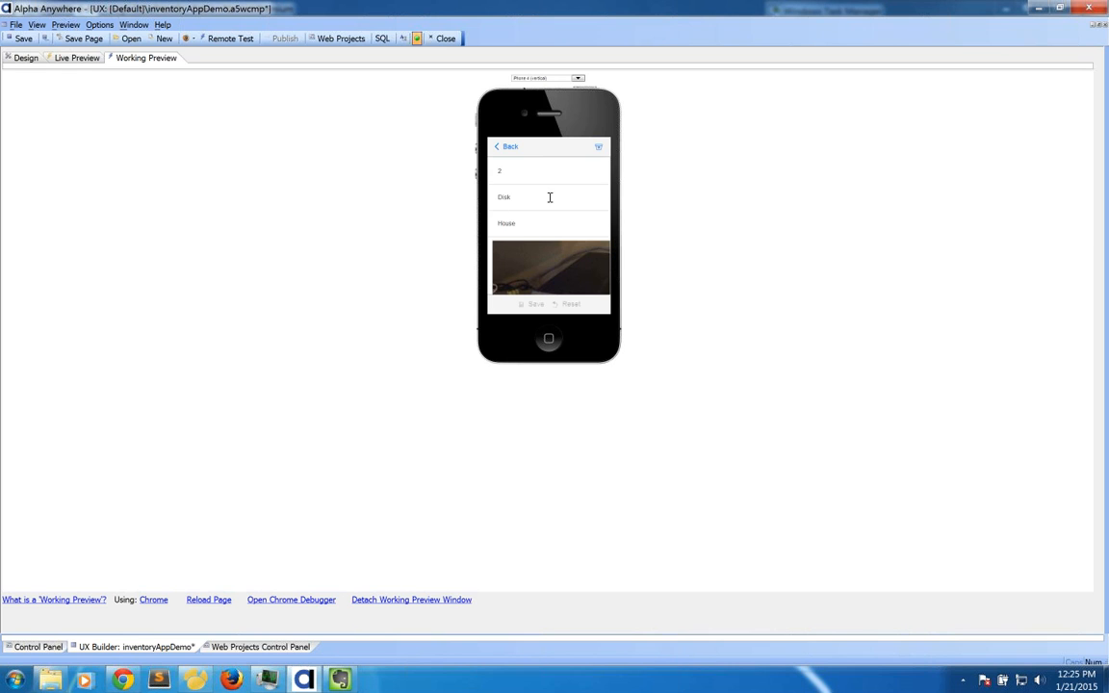
{"action": "scroll", "coordinate": [548, 219], "scroll_direction": "down", "scroll_amount": 2}
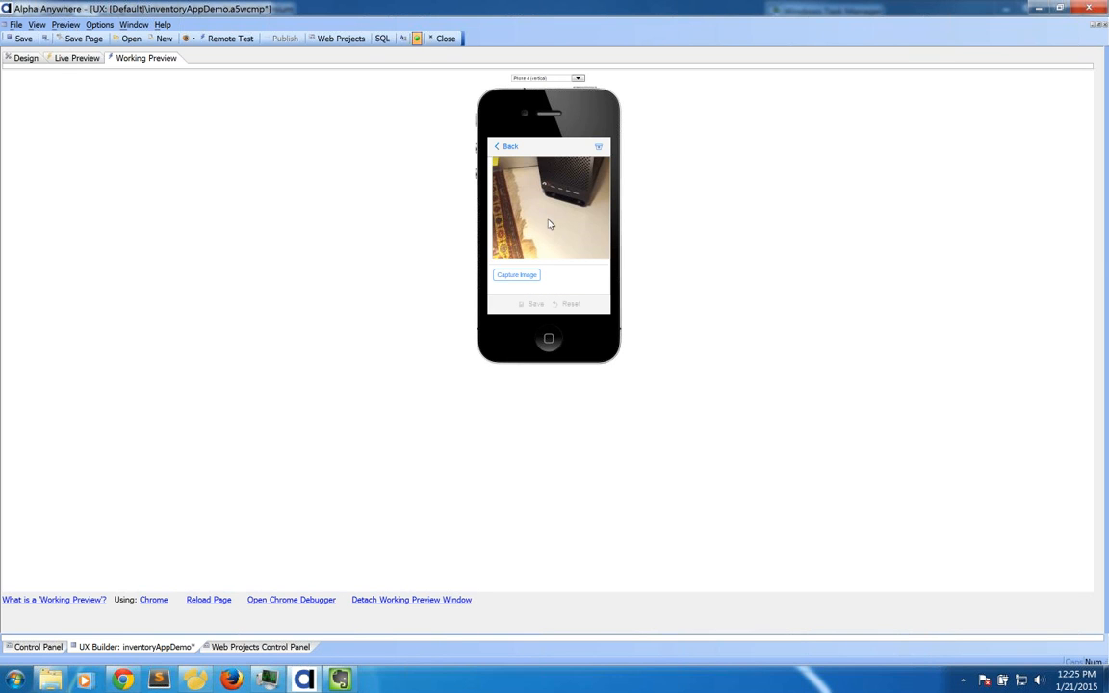
{"action": "left_click_drag", "start_coordinate": [548, 169], "coordinate": [553, 276]}
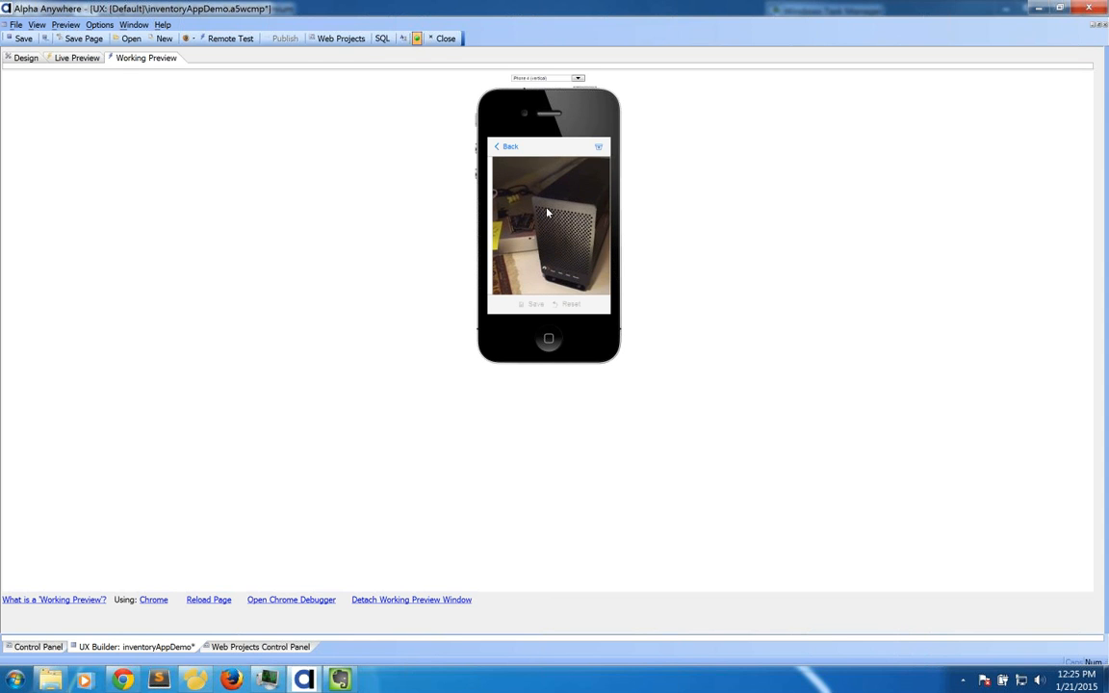
{"action": "left_click_drag", "start_coordinate": [547, 212], "coordinate": [556, 164]}
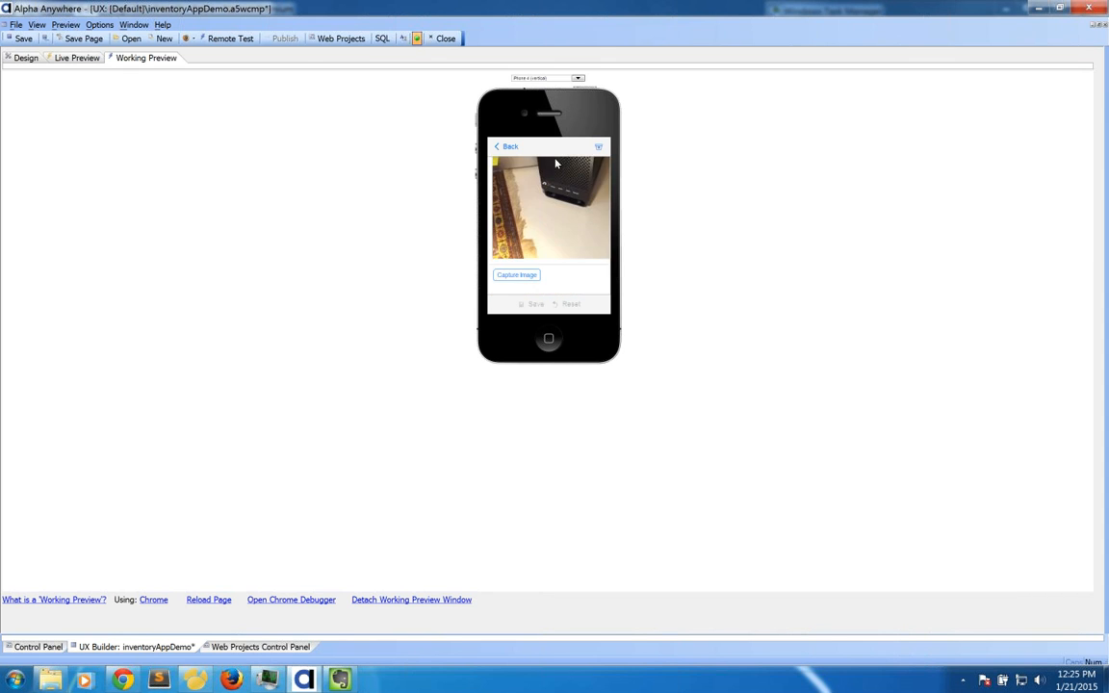
{"action": "left_click_drag", "start_coordinate": [564, 205], "coordinate": [555, 173]}
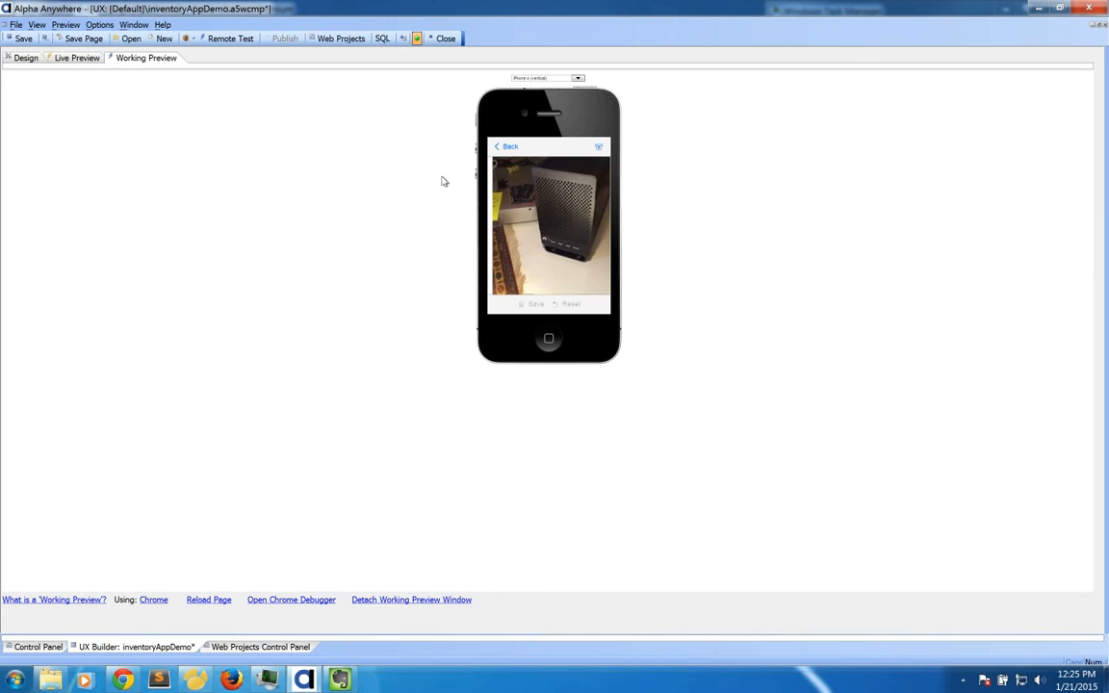
Preview the component on an iPad 4 (vertical), and locate the end of the PANEL_LIST layout in the design.
{"action": "left_click", "coordinate": [528, 78]}
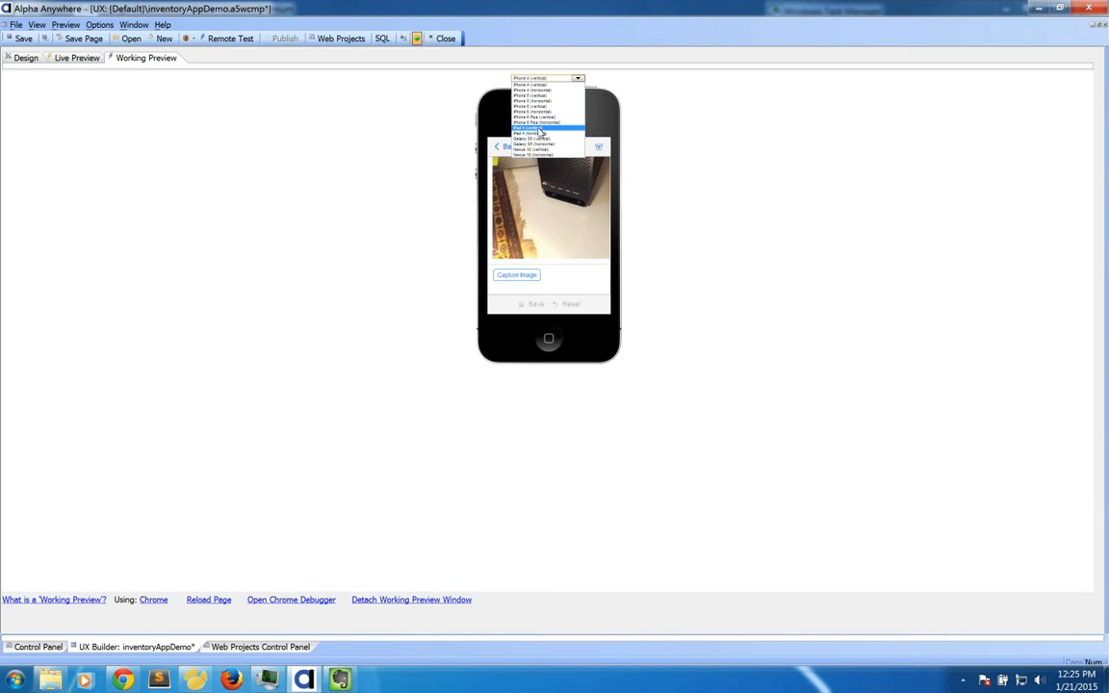
{"action": "left_click", "coordinate": [539, 128]}
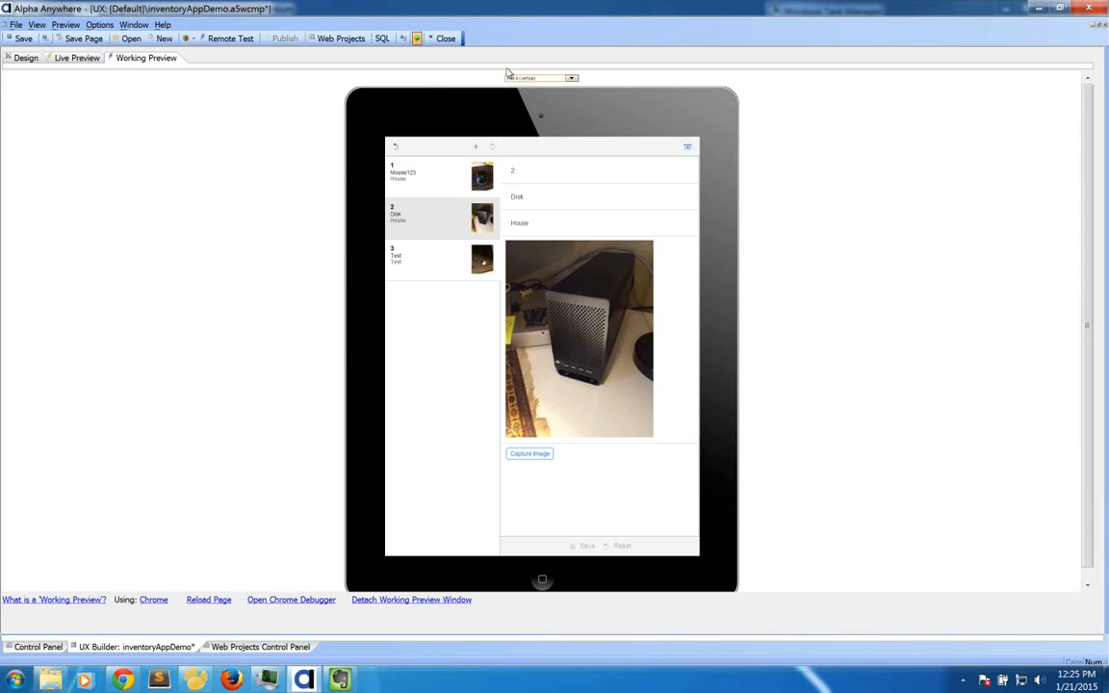
{"action": "left_click", "coordinate": [26, 58]}
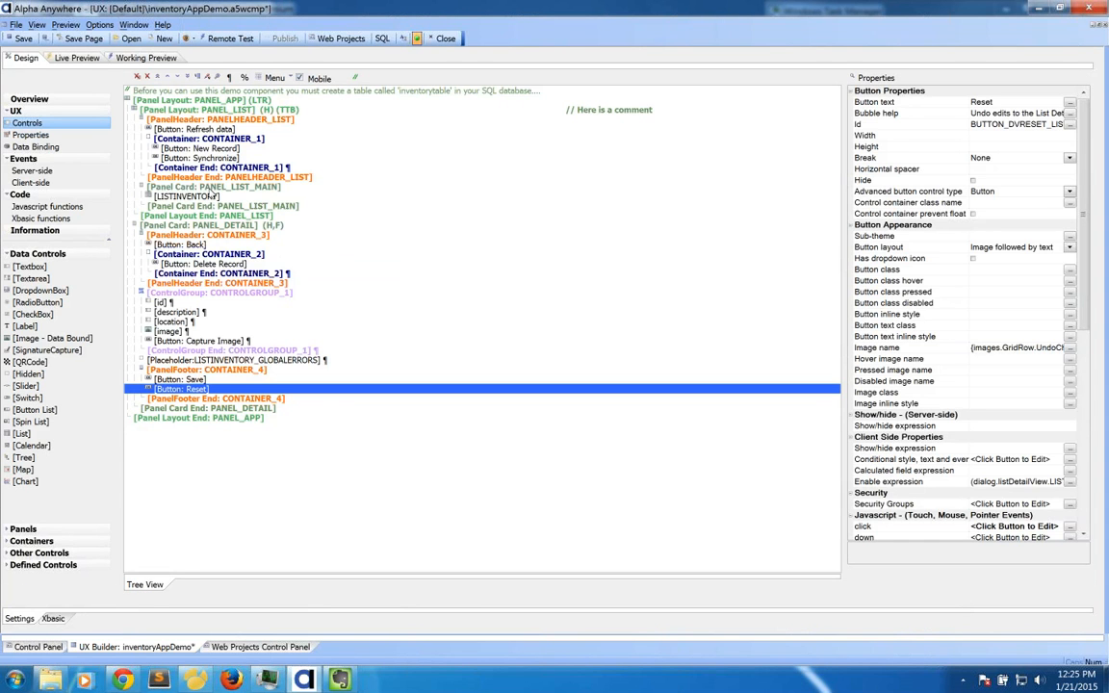
{"action": "left_click", "coordinate": [214, 217]}
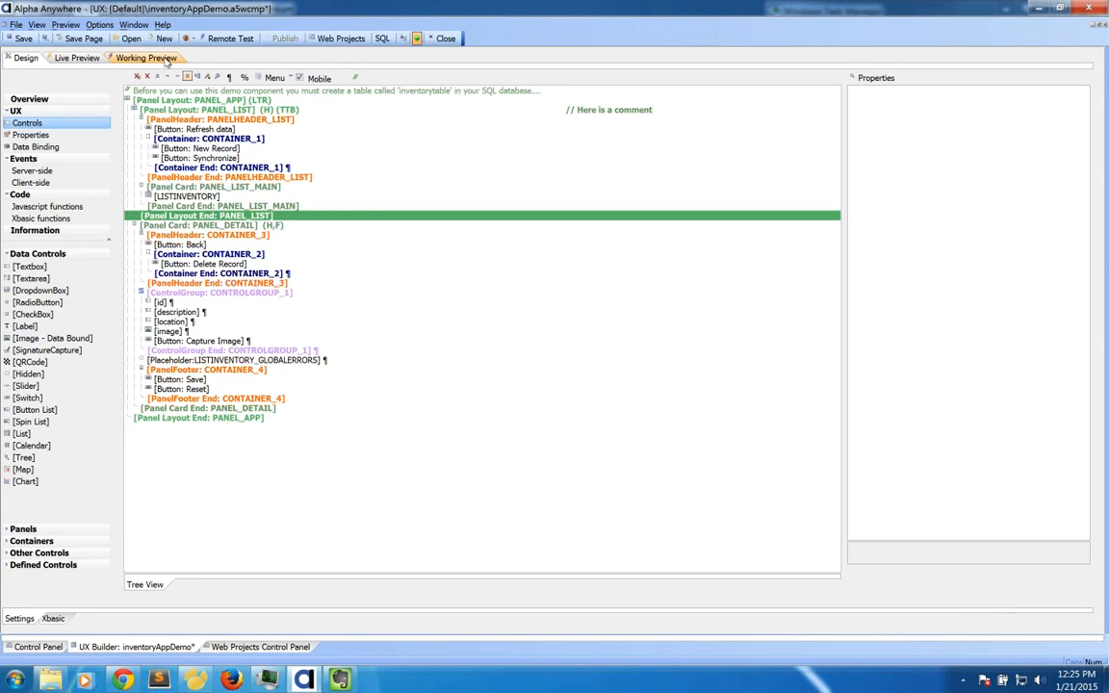
Compare the Working Preview on iPhone 5 (horizontal), iPhone 5 (vertical) and iPad 4 (horizontal), leaving iPad 4 (horizontal) selected.
{"action": "left_click", "coordinate": [166, 59]}
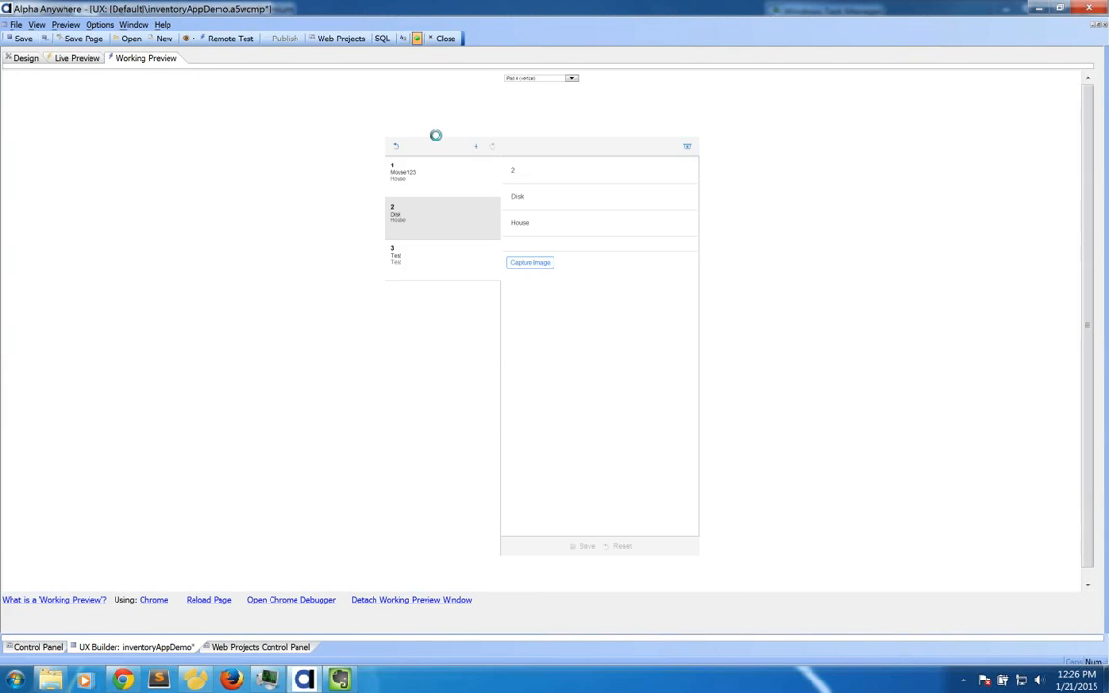
{"action": "left_click", "coordinate": [528, 77]}
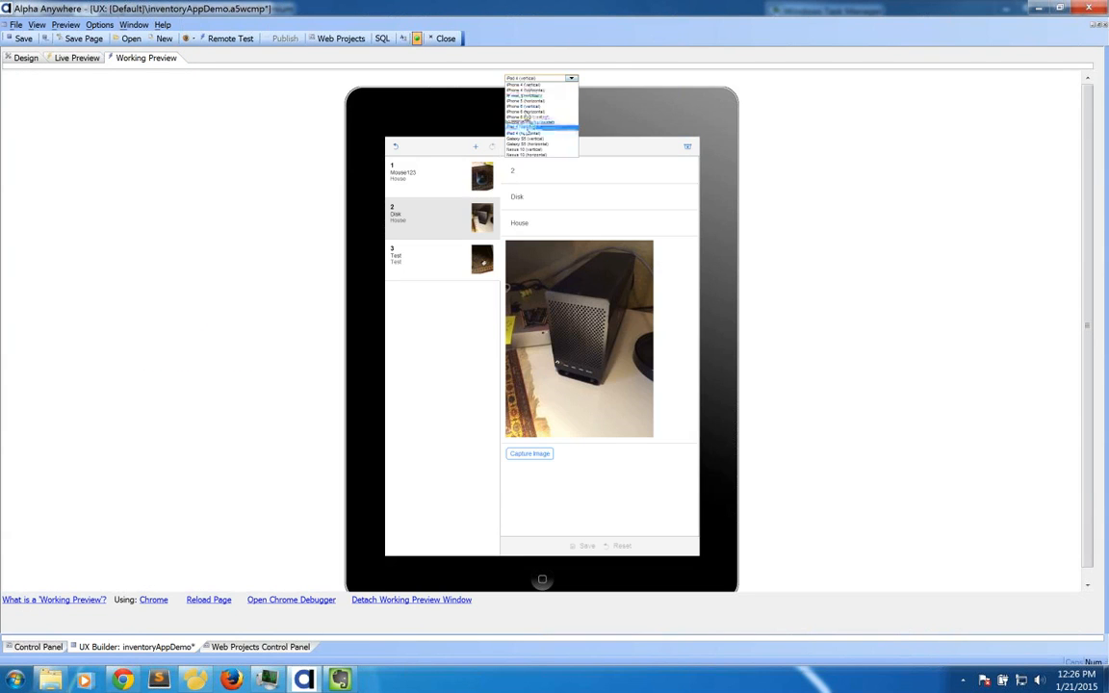
{"action": "left_click", "coordinate": [528, 100]}
{"action": "left_click", "coordinate": [528, 79]}
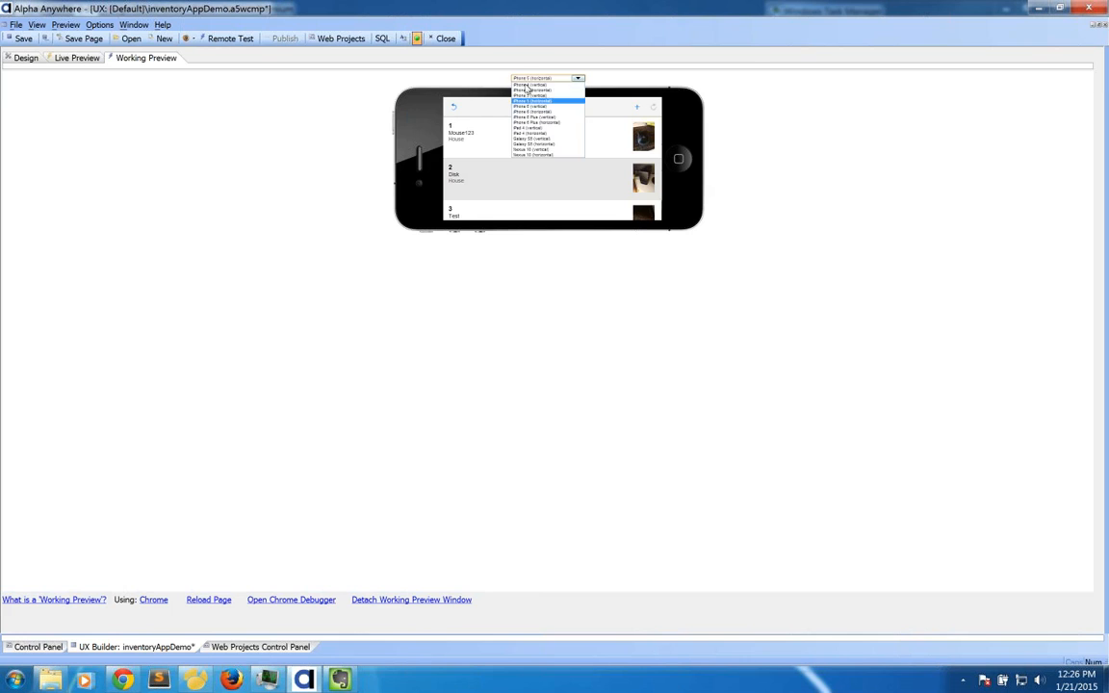
{"action": "left_click", "coordinate": [528, 94]}
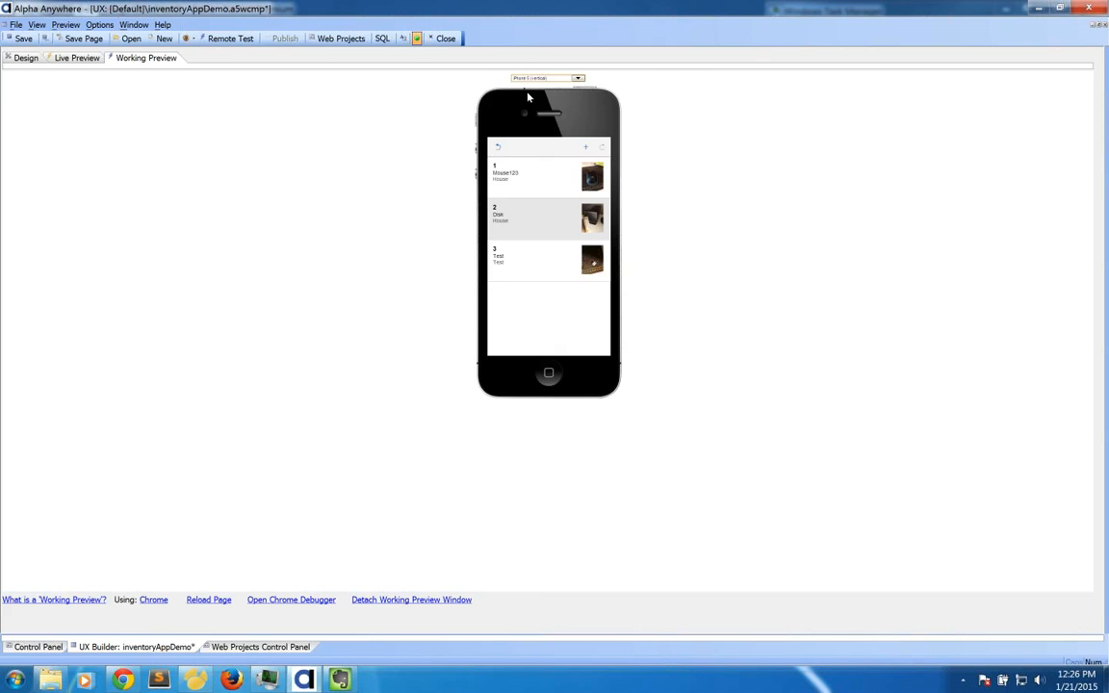
{"action": "left_click", "coordinate": [528, 78]}
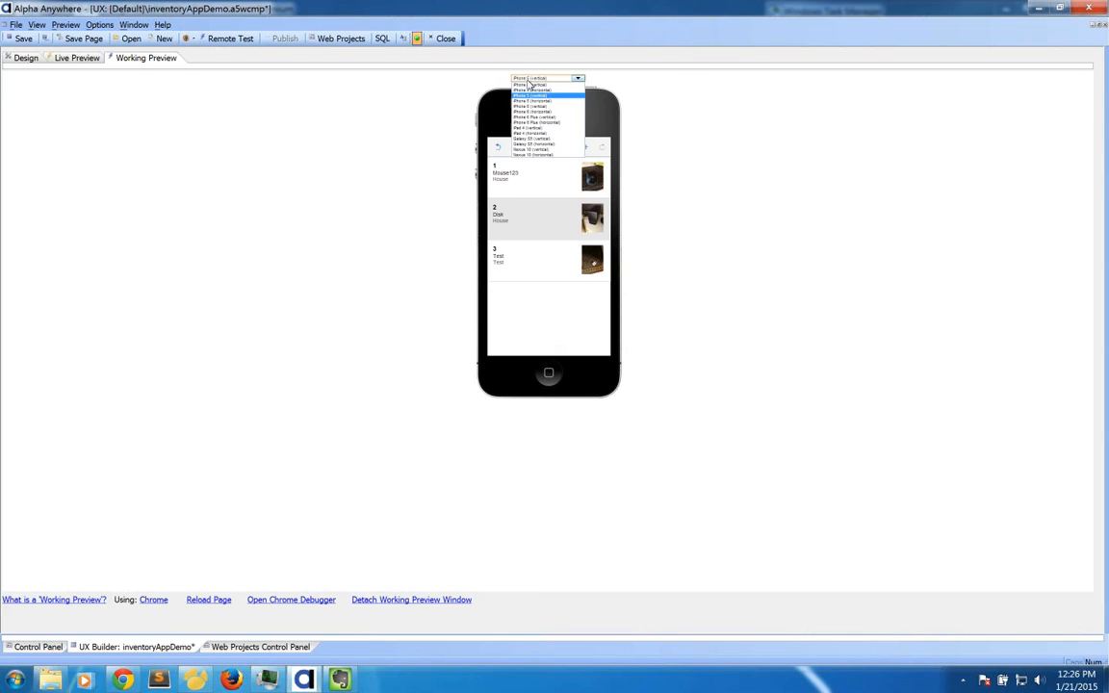
{"action": "left_click", "coordinate": [529, 133]}
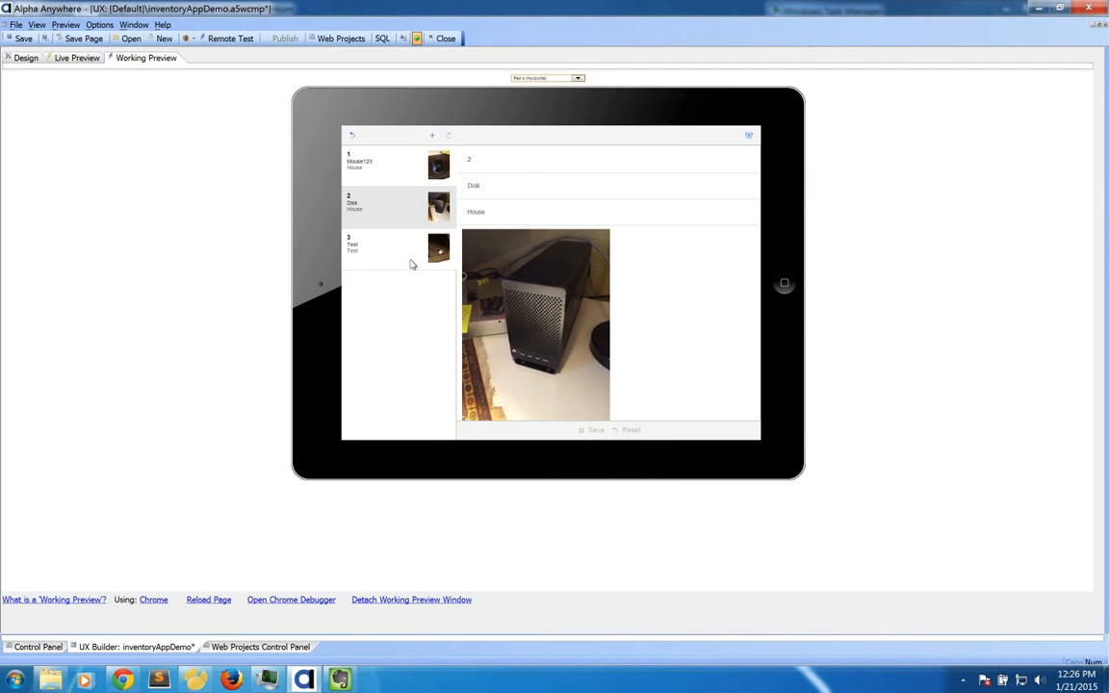
View the Mouse123, Disk and Test records beside the list in the iPad preview, finishing on Disk.
{"action": "left_click", "coordinate": [410, 262]}
{"action": "left_click", "coordinate": [390, 164]}
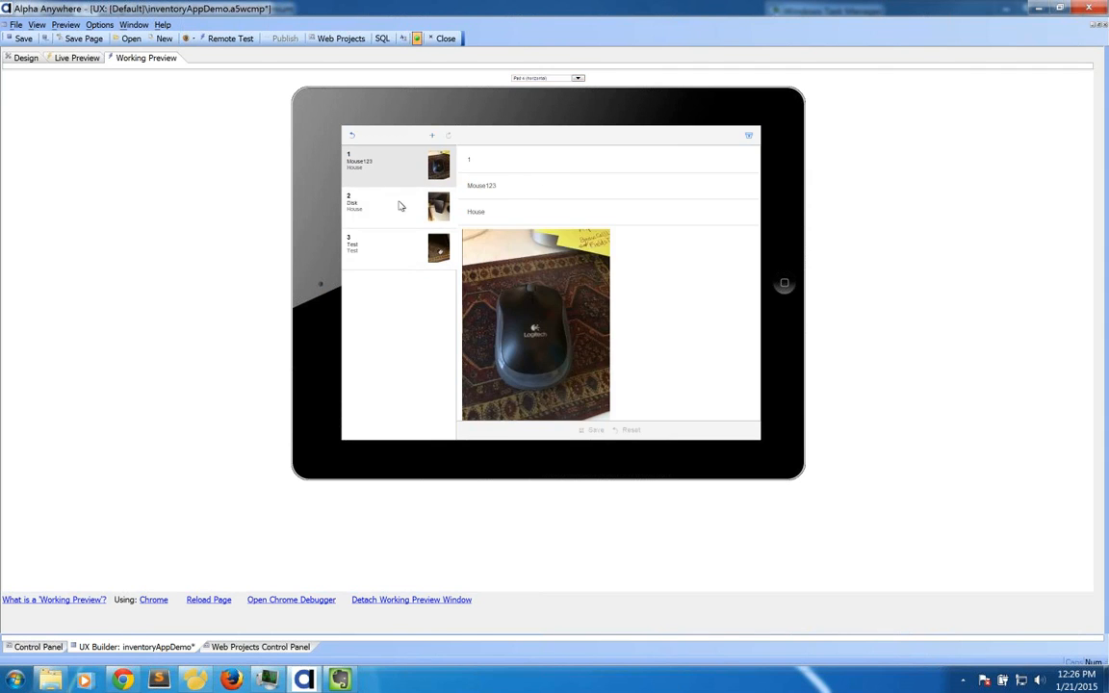
{"action": "left_click", "coordinate": [401, 218]}
{"action": "left_click", "coordinate": [404, 254]}
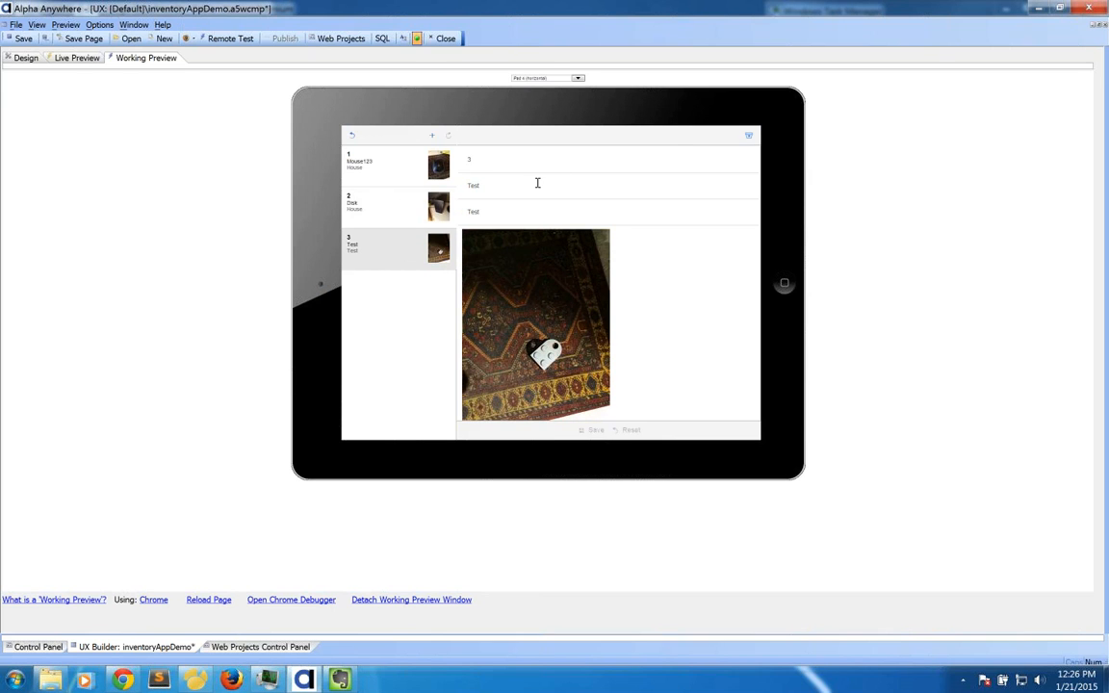
{"action": "left_click", "coordinate": [386, 174]}
{"action": "left_click", "coordinate": [395, 212]}
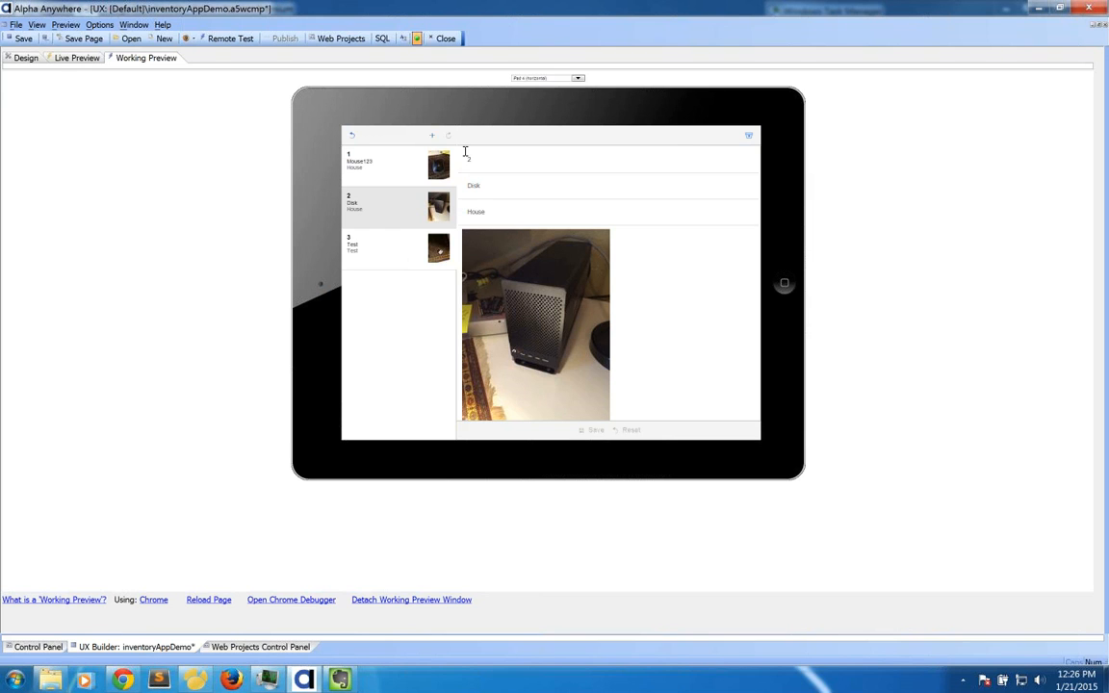
In the design, examine the LISTINVENTORY control and each field in CONTROLGROUP_1, ending at the Capture Image button.
{"action": "left_click", "coordinate": [25, 58]}
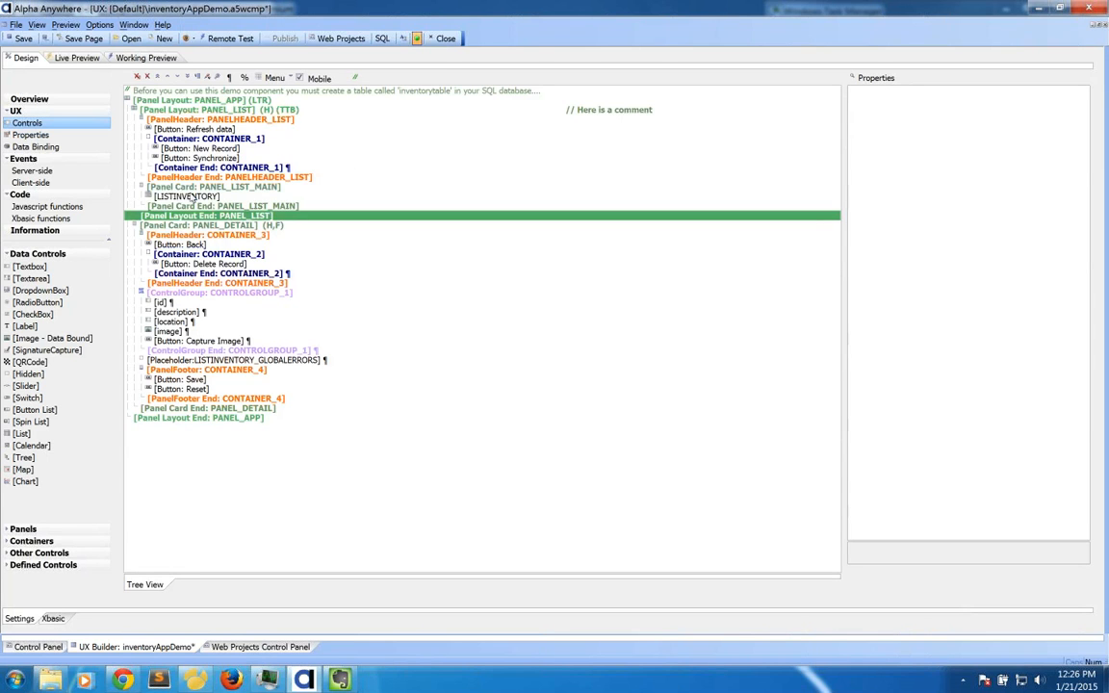
{"action": "left_click", "coordinate": [190, 197]}
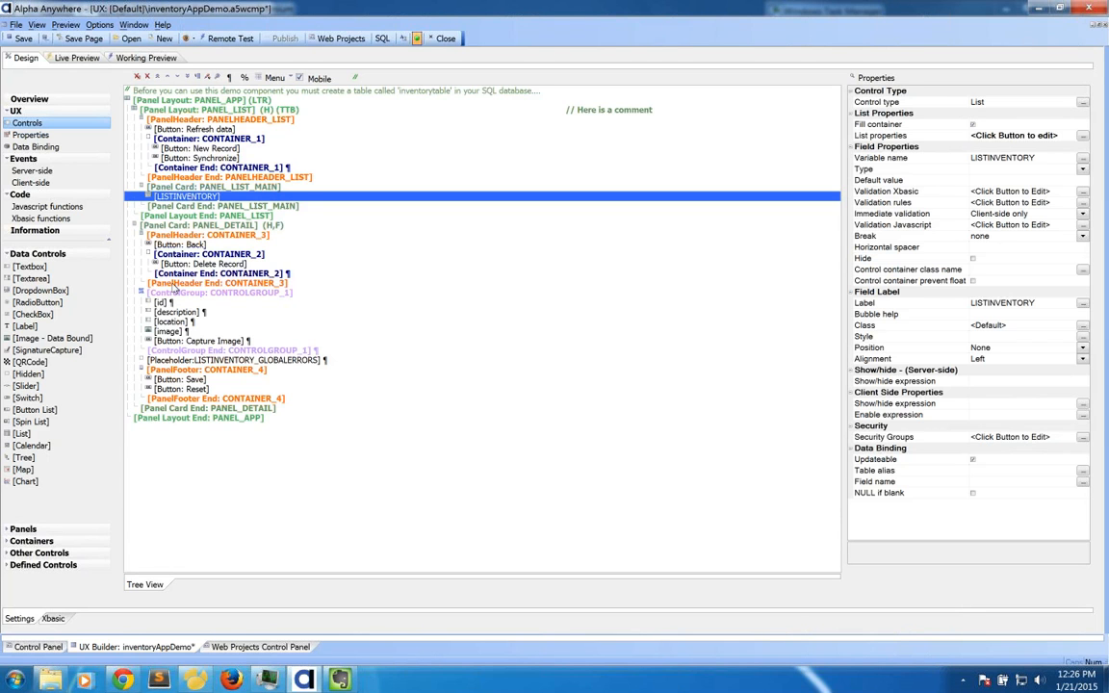
{"action": "left_click", "coordinate": [178, 291]}
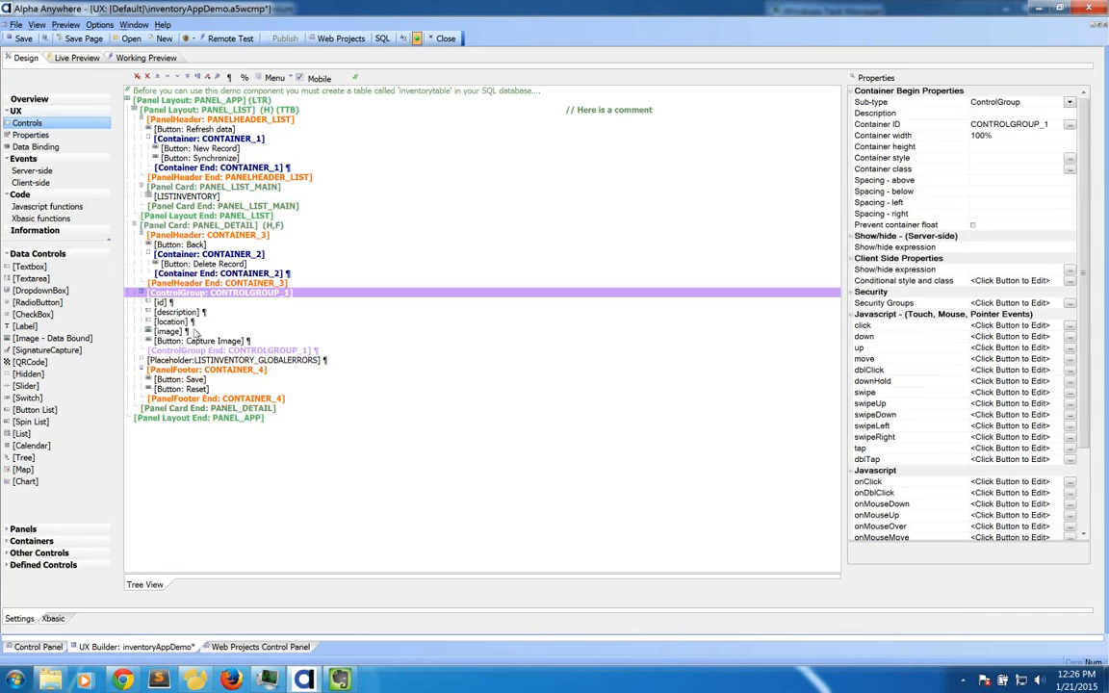
{"action": "left_click", "coordinate": [193, 312]}
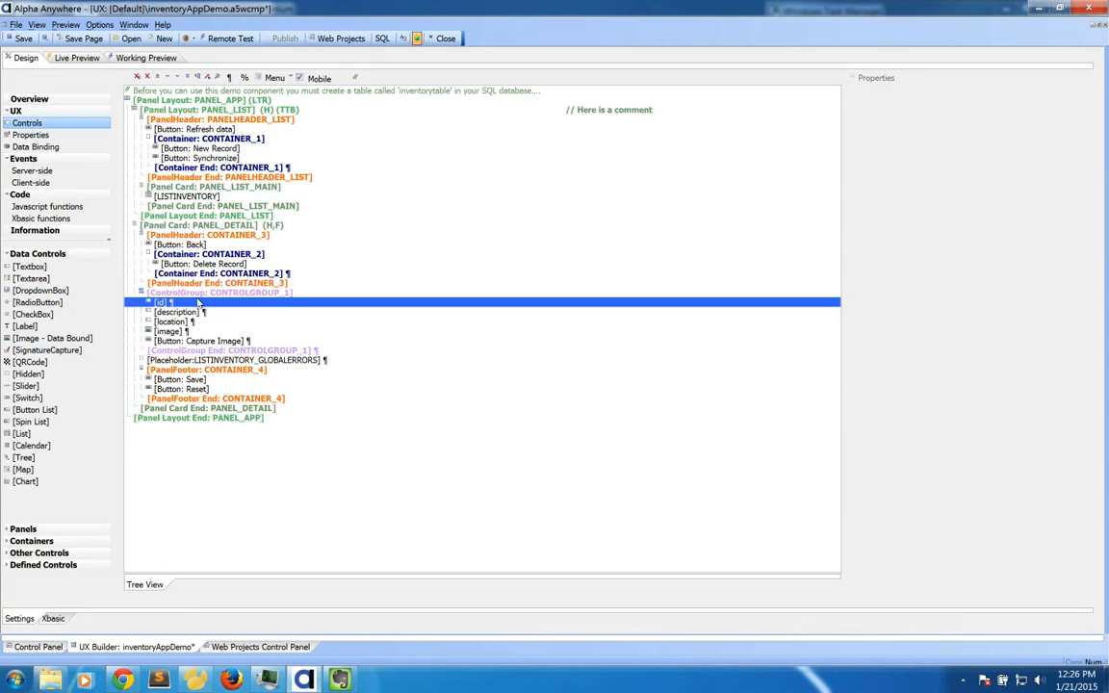
{"action": "left_click", "coordinate": [198, 322]}
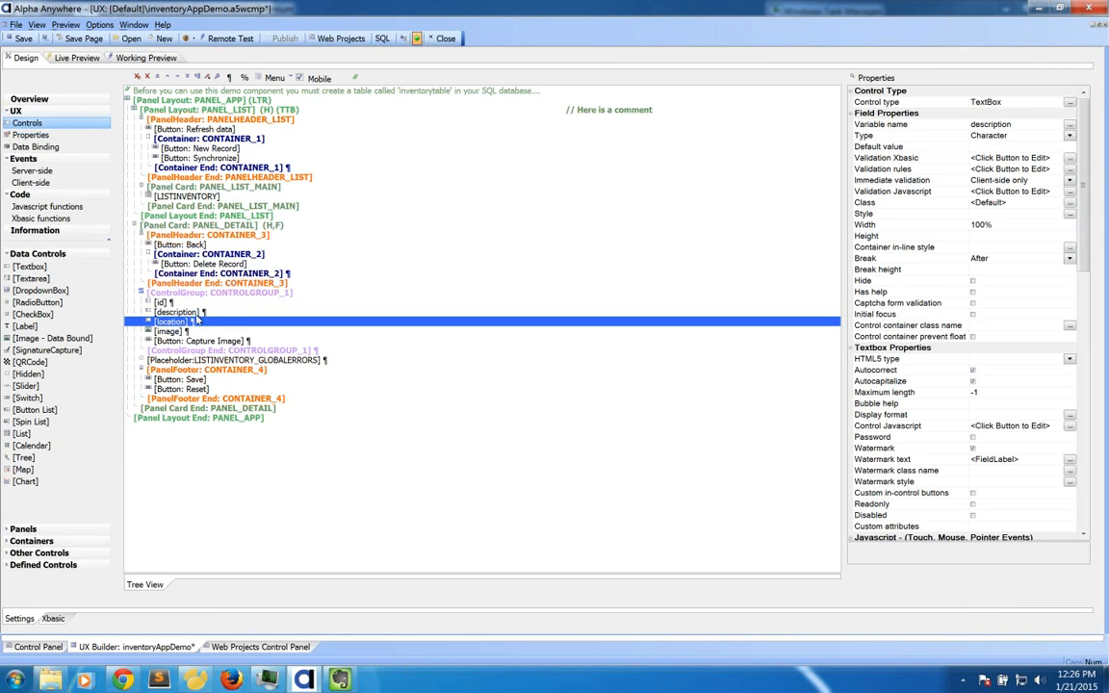
{"action": "left_click", "coordinate": [208, 303]}
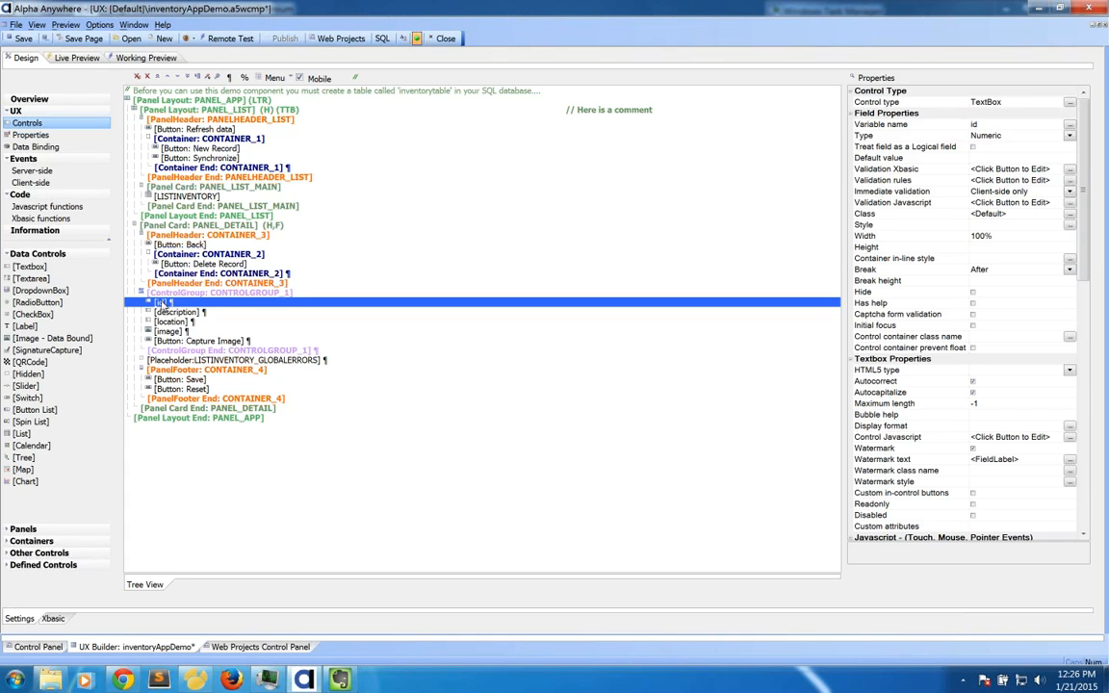
{"action": "key", "text": "Down"}
{"action": "key", "text": "Down"}
{"action": "key", "text": "Down"}
{"action": "key", "text": "Down"}
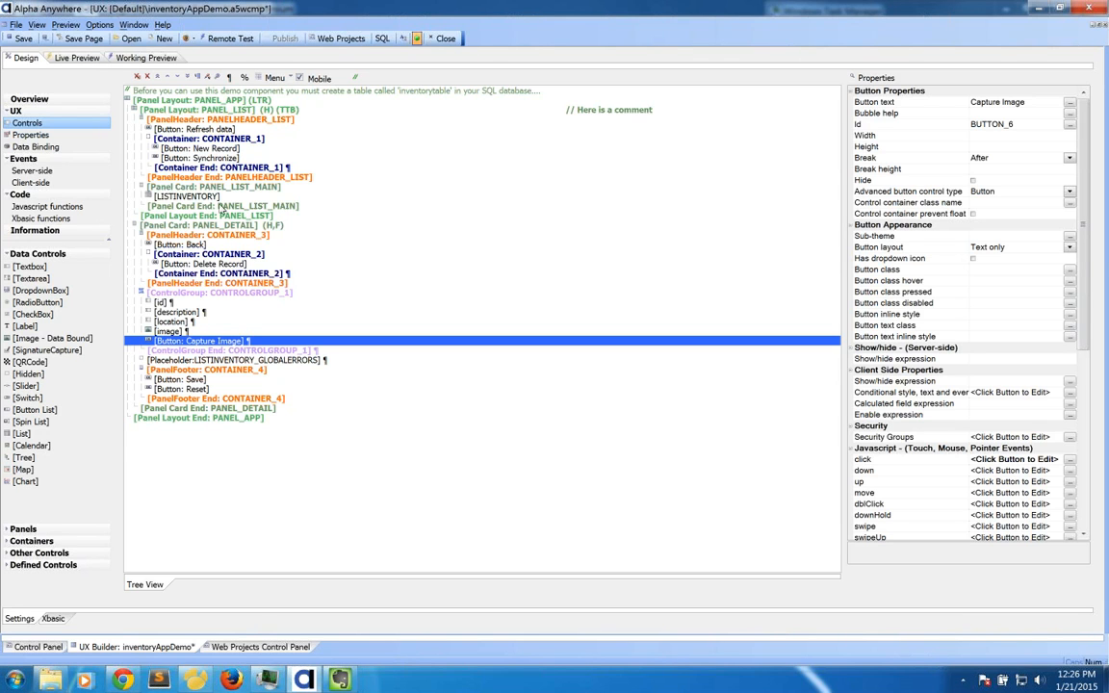
In the Working Preview, view the Mouse123 record's detail form down to its Capture Image button.
{"action": "left_click", "coordinate": [146, 58]}
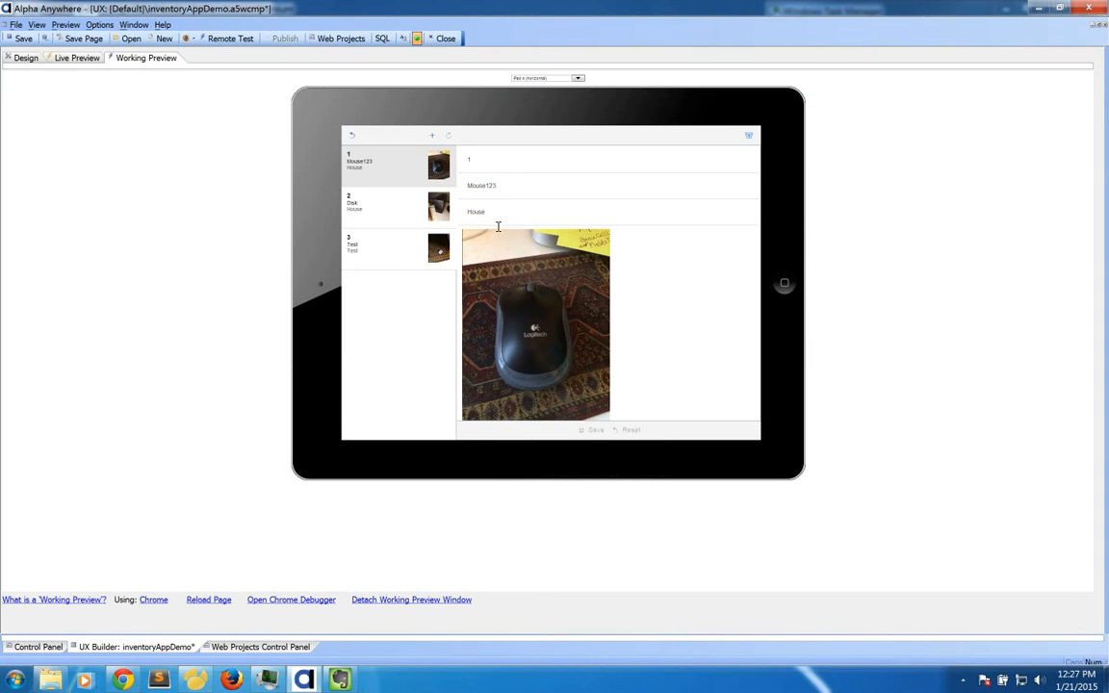
{"action": "scroll", "coordinate": [663, 277], "scroll_direction": "down", "scroll_amount": 1}
{"action": "scroll", "coordinate": [655, 270], "scroll_direction": "down", "scroll_amount": 3}
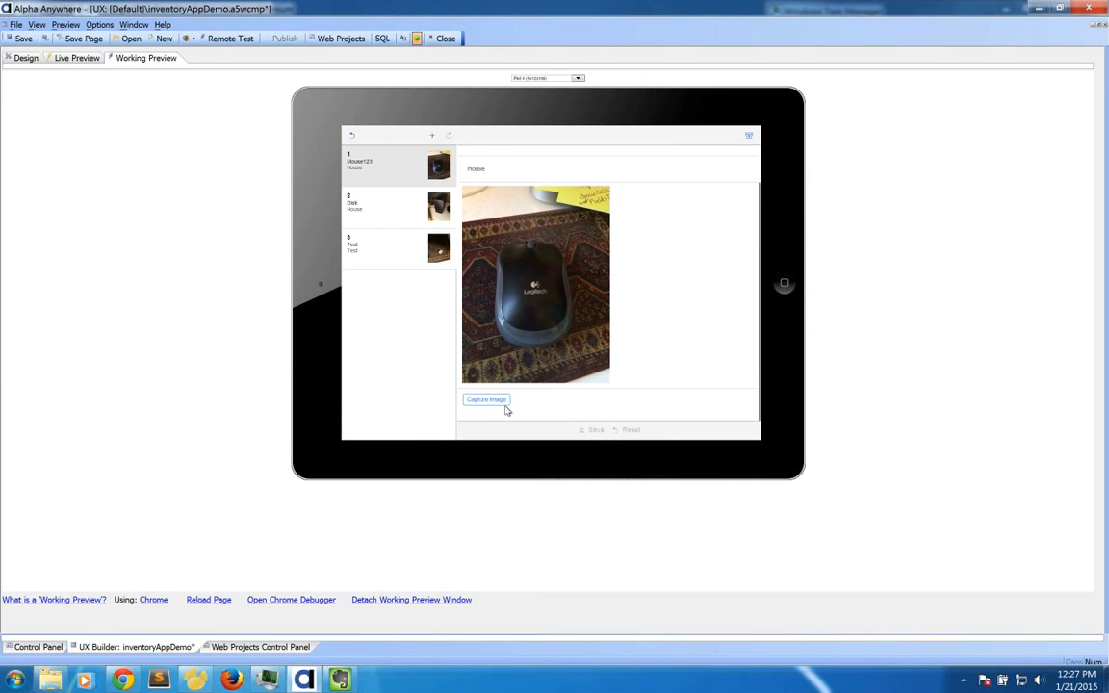
Return to the design and open the List Builder for the LISTINVENTORY control.
{"action": "left_click", "coordinate": [23, 58]}
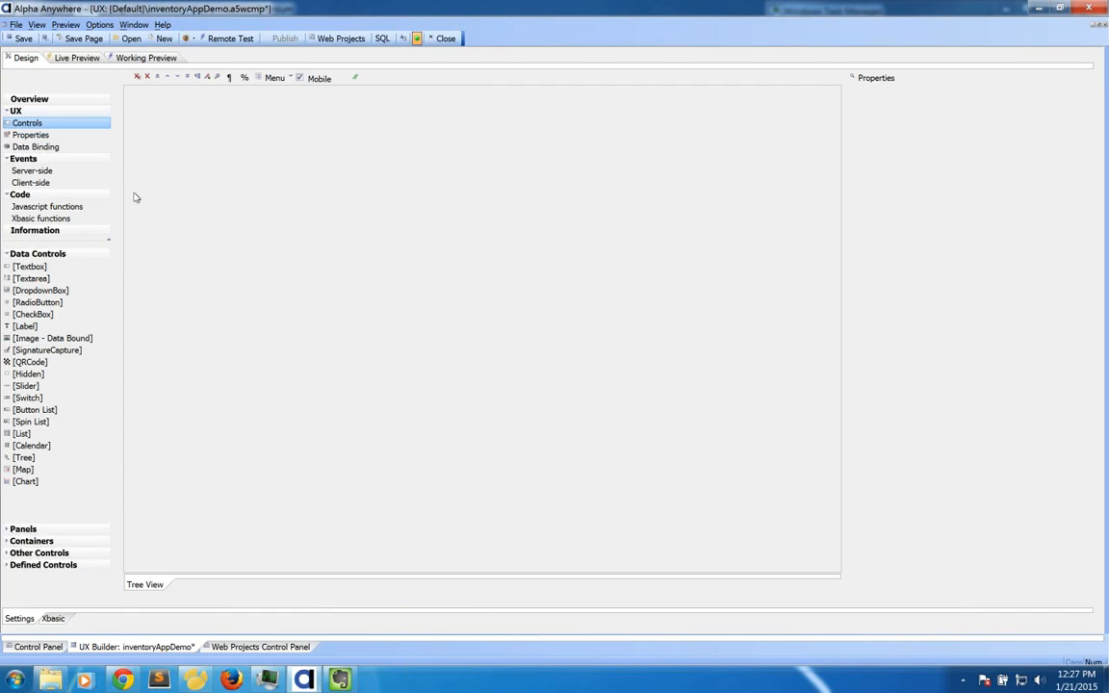
{"action": "left_click", "coordinate": [199, 293]}
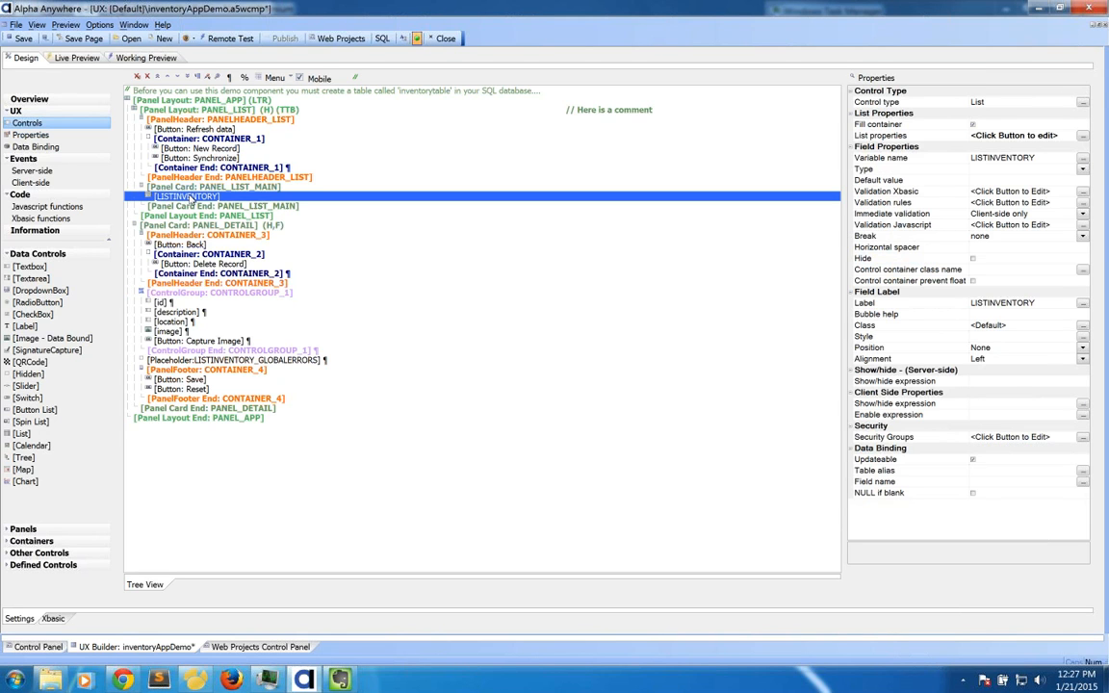
{"action": "double_click", "coordinate": [190, 199]}
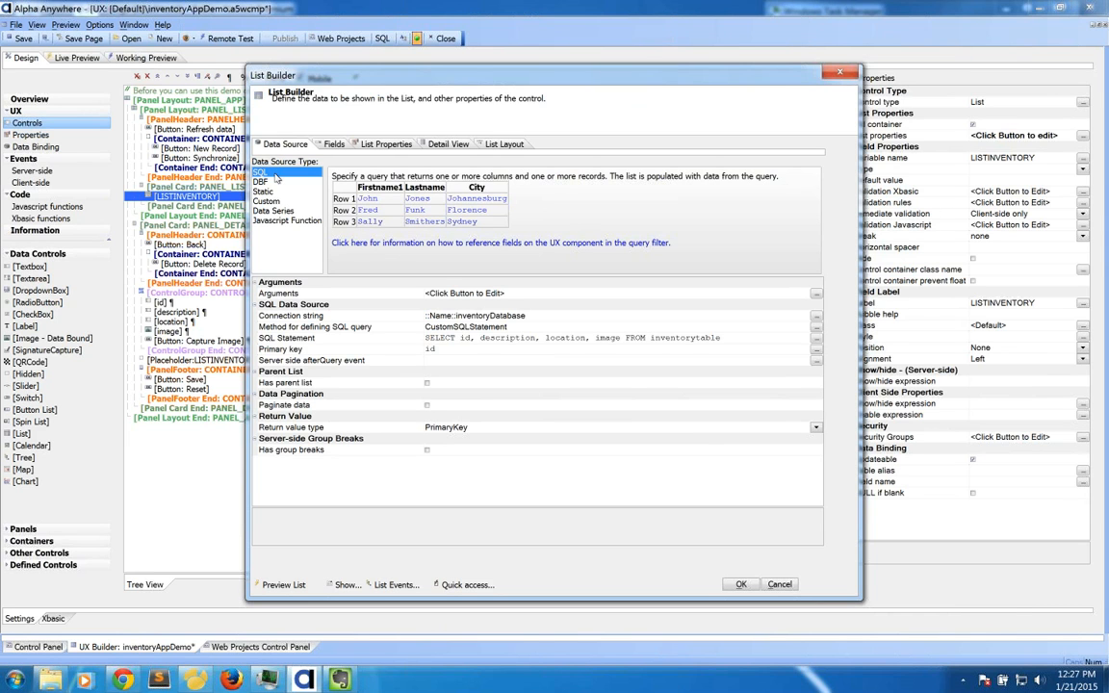
Examine the list's SQL data source: connection string, query method, SQL statement with its columns and table, primary key and return value type.
{"action": "left_click", "coordinate": [345, 317]}
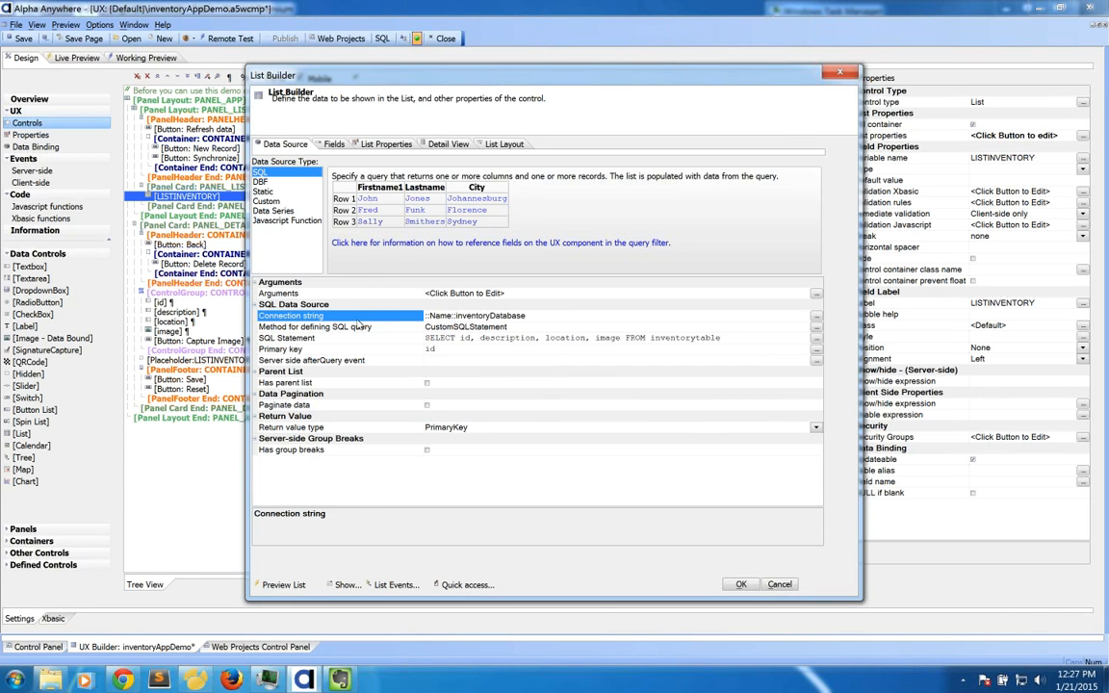
{"action": "left_click", "coordinate": [439, 330]}
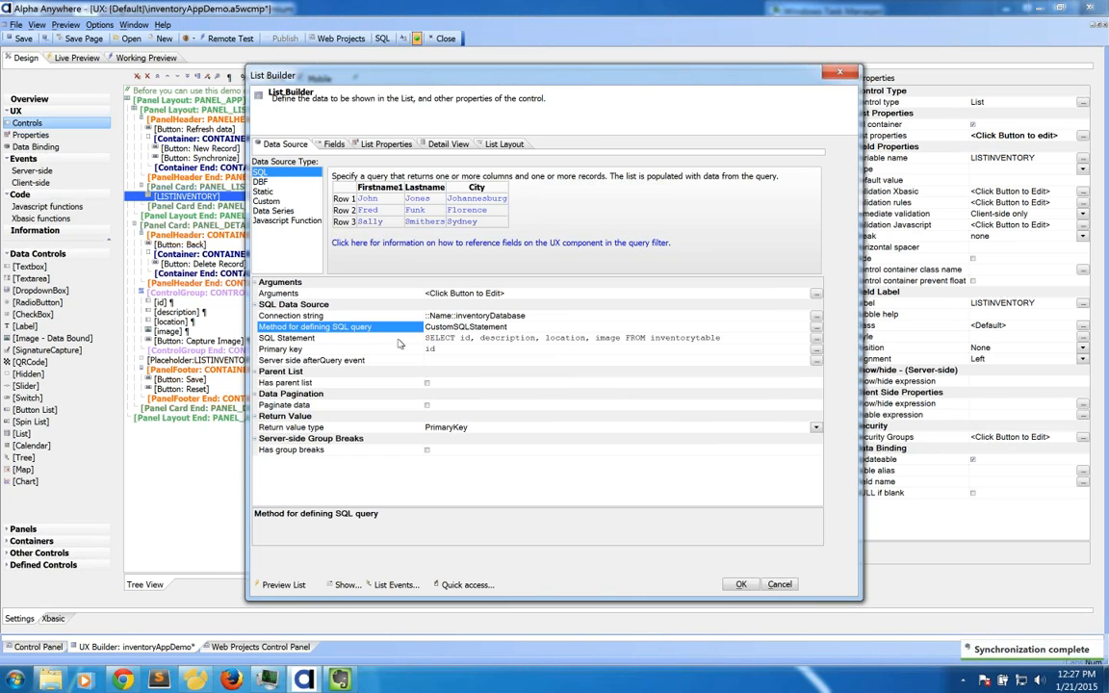
{"action": "left_click", "coordinate": [439, 337]}
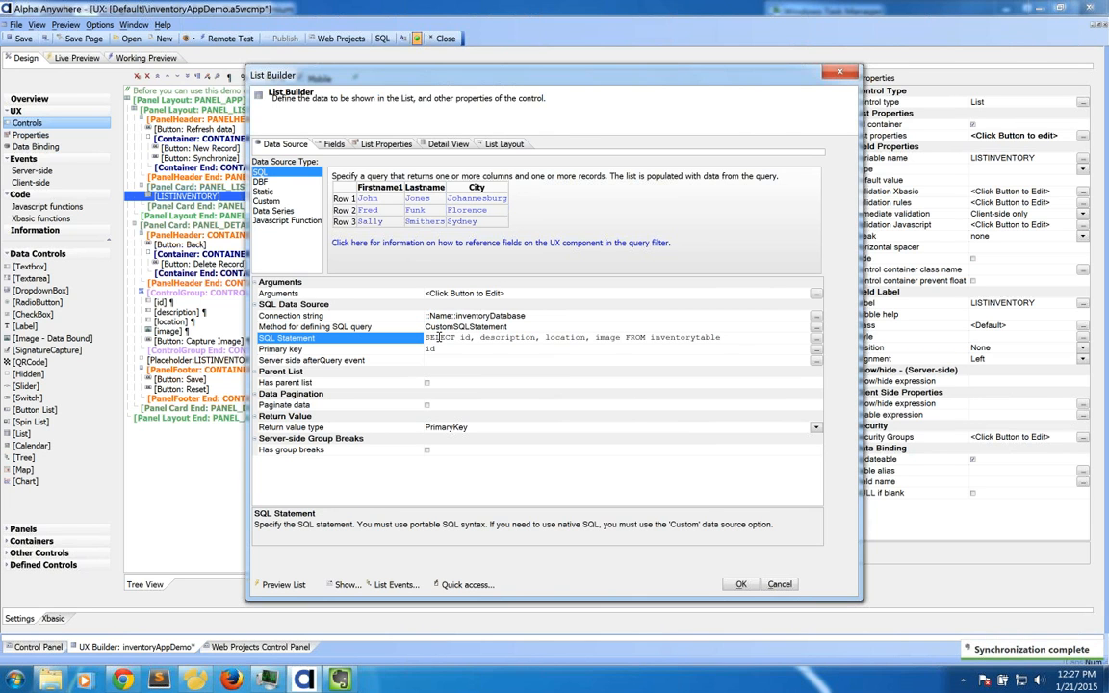
{"action": "double_click", "coordinate": [503, 339]}
{"action": "double_click", "coordinate": [573, 338]}
{"action": "double_click", "coordinate": [604, 339]}
{"action": "double_click", "coordinate": [665, 337]}
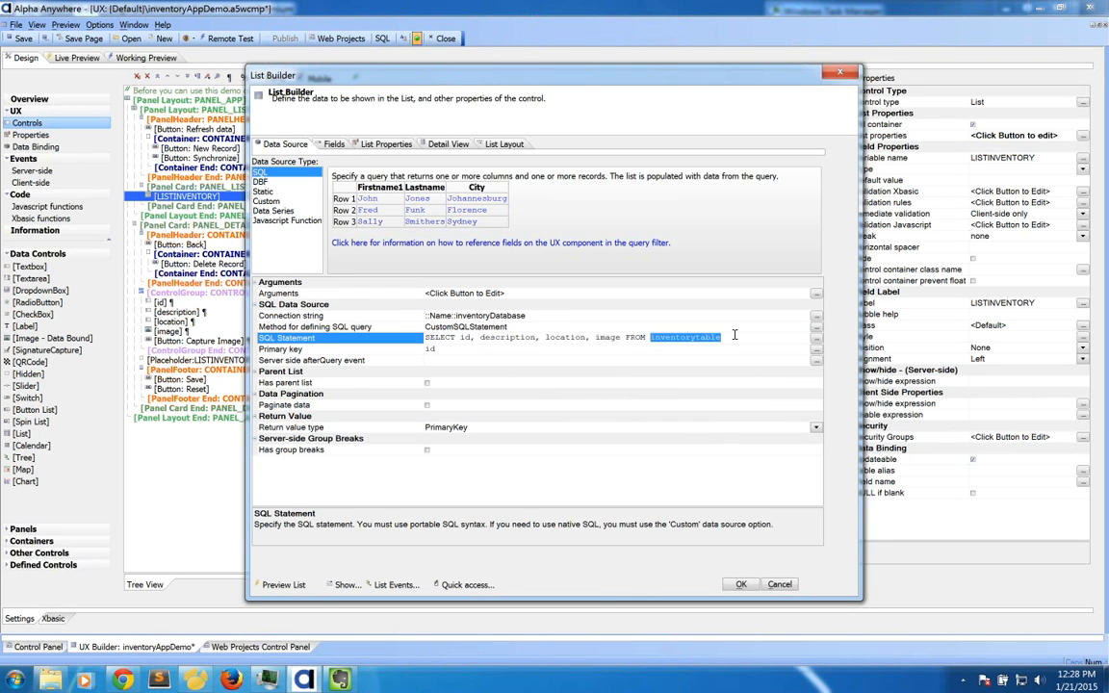
{"action": "left_click", "coordinate": [407, 351]}
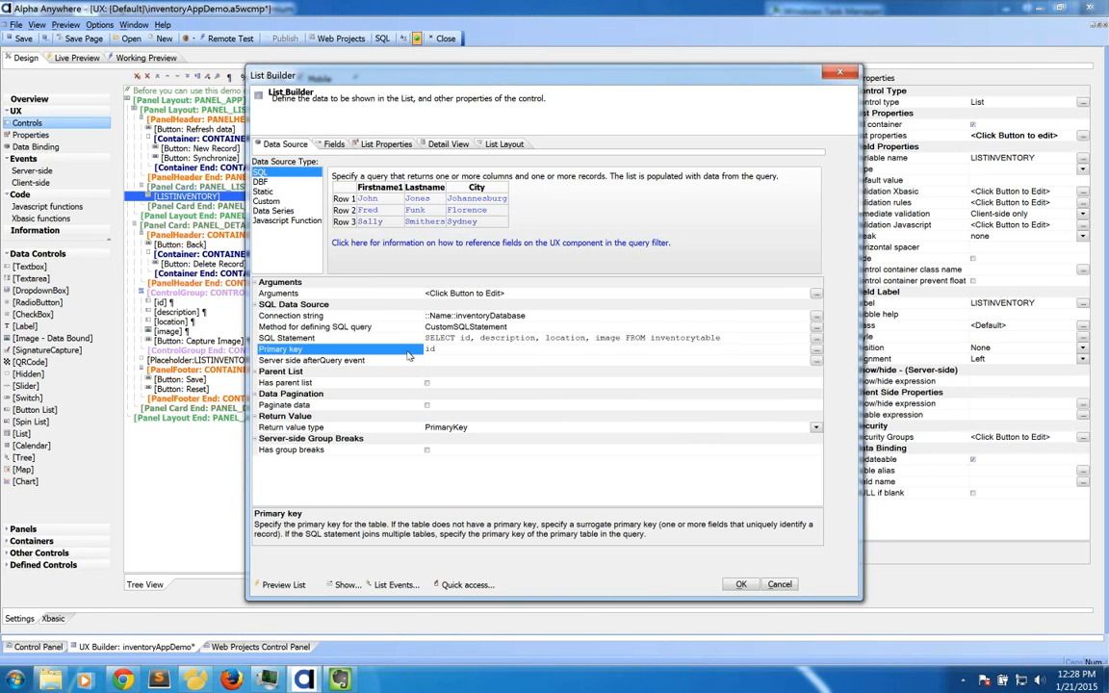
{"action": "left_click", "coordinate": [411, 428]}
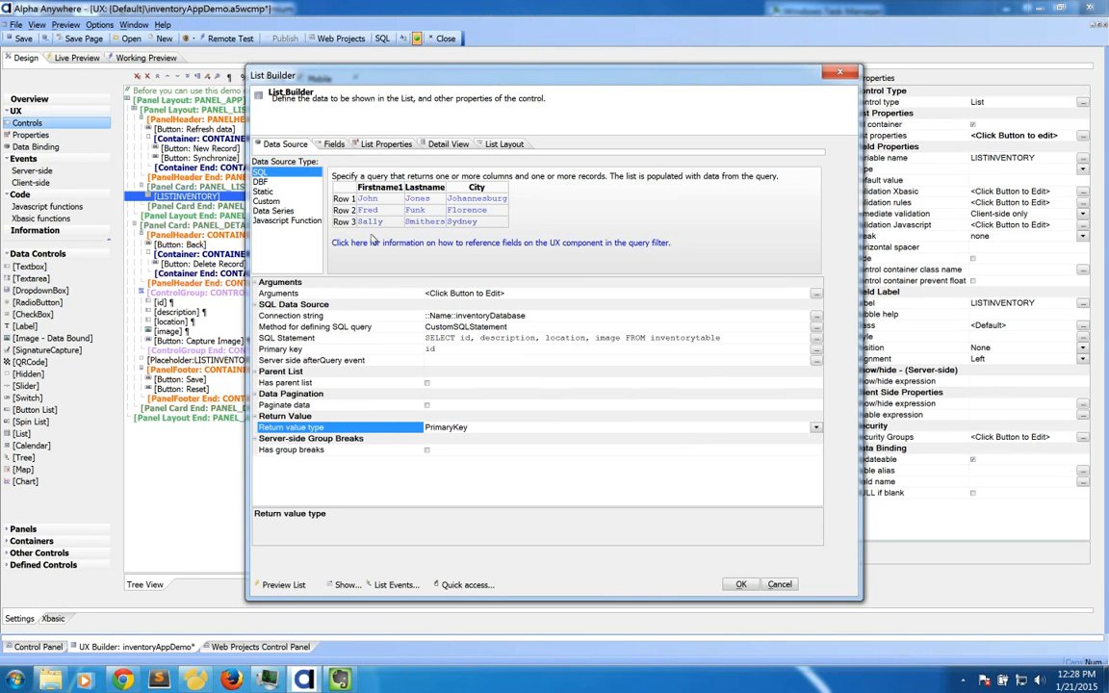
{"action": "left_click", "coordinate": [382, 337]}
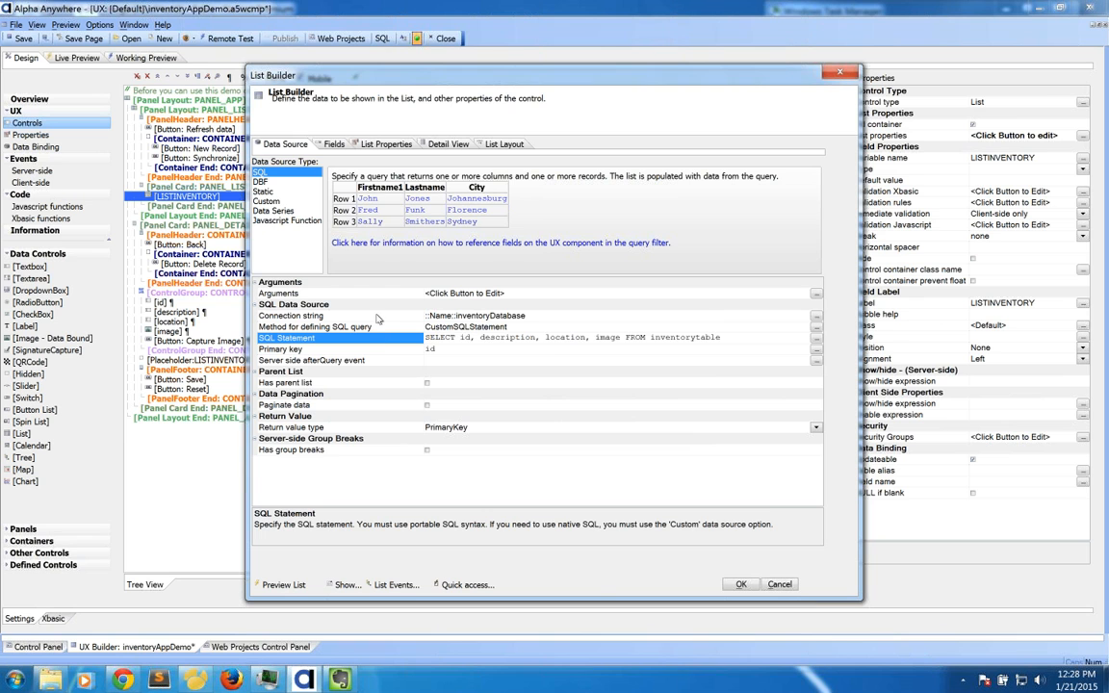
Review the properties of the list's description, location and image fields in the List Builder, ending on location.
{"action": "left_click", "coordinate": [337, 143]}
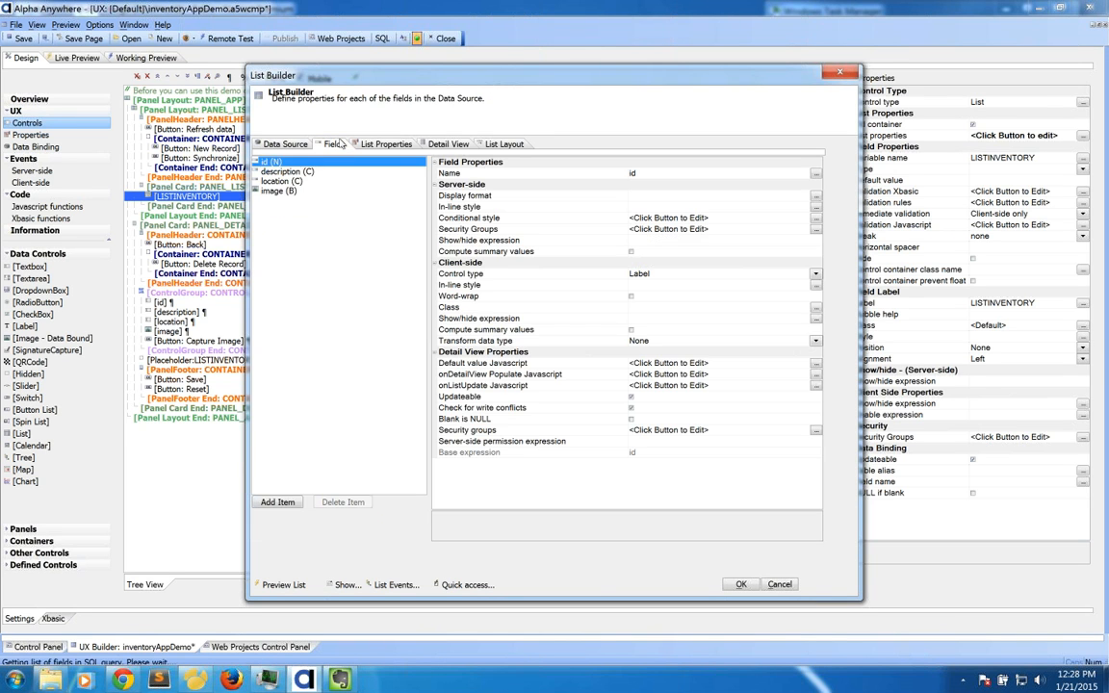
{"action": "left_click", "coordinate": [276, 181]}
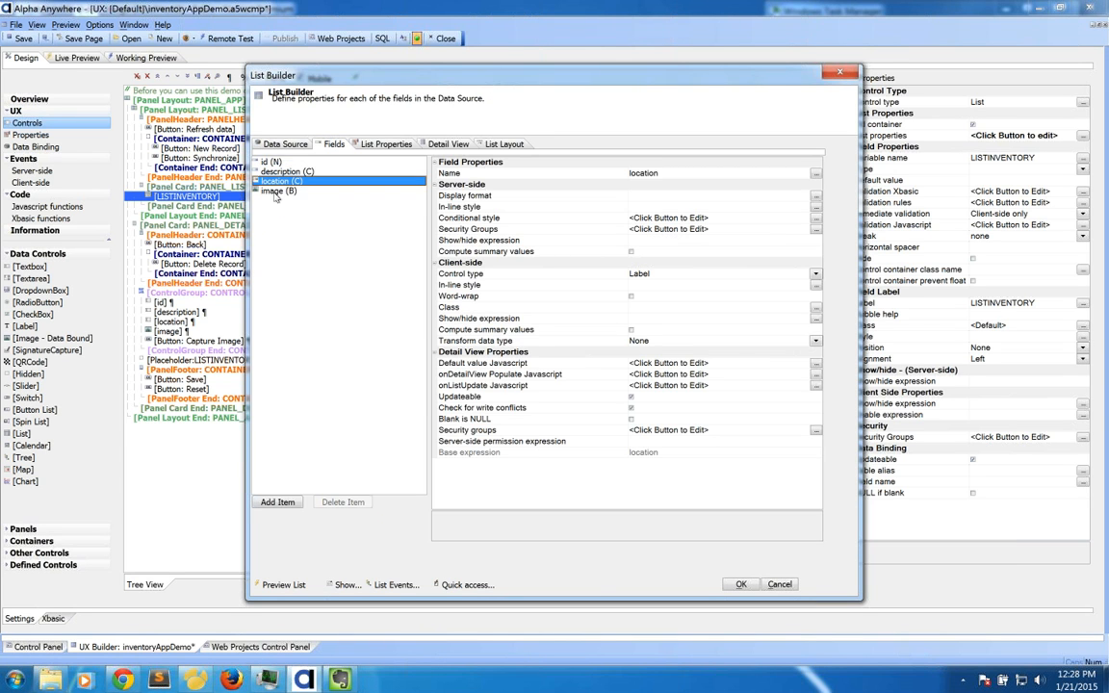
{"action": "left_click", "coordinate": [277, 192]}
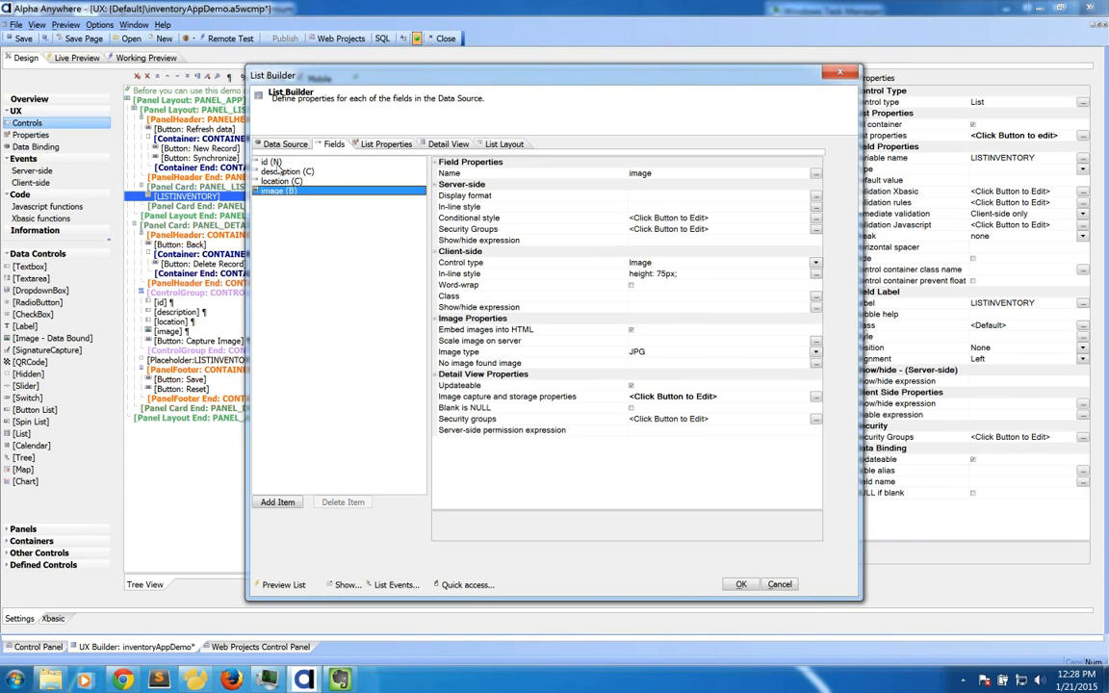
{"action": "left_click", "coordinate": [307, 182]}
{"action": "left_click", "coordinate": [318, 191]}
{"action": "left_click", "coordinate": [300, 172]}
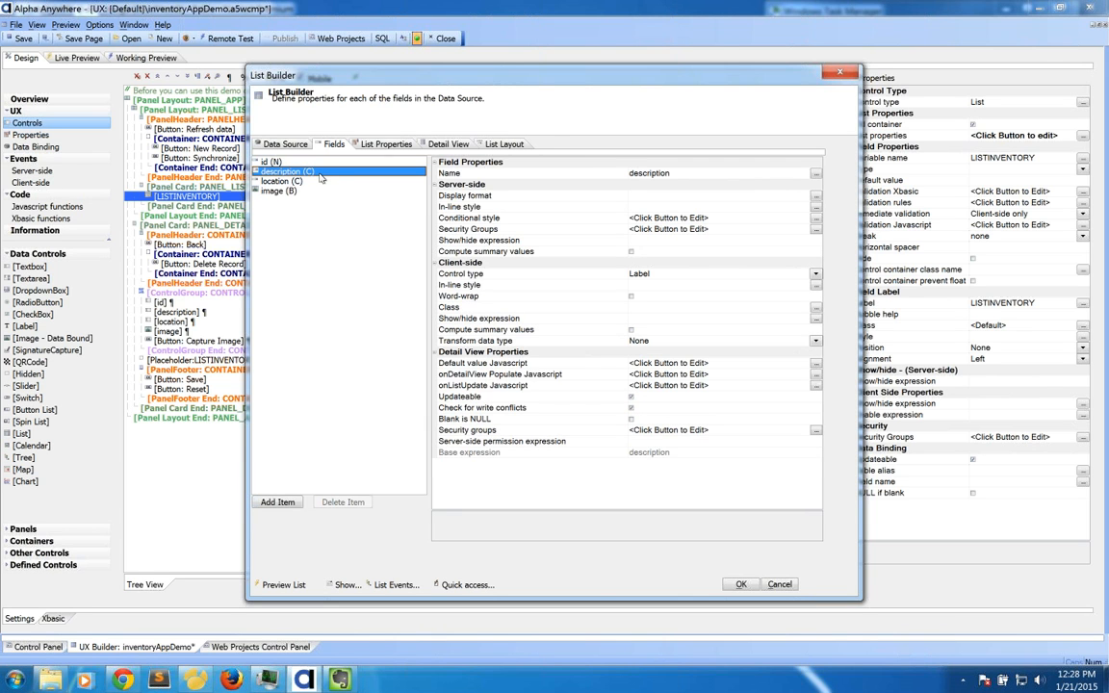
{"action": "left_click", "coordinate": [318, 182]}
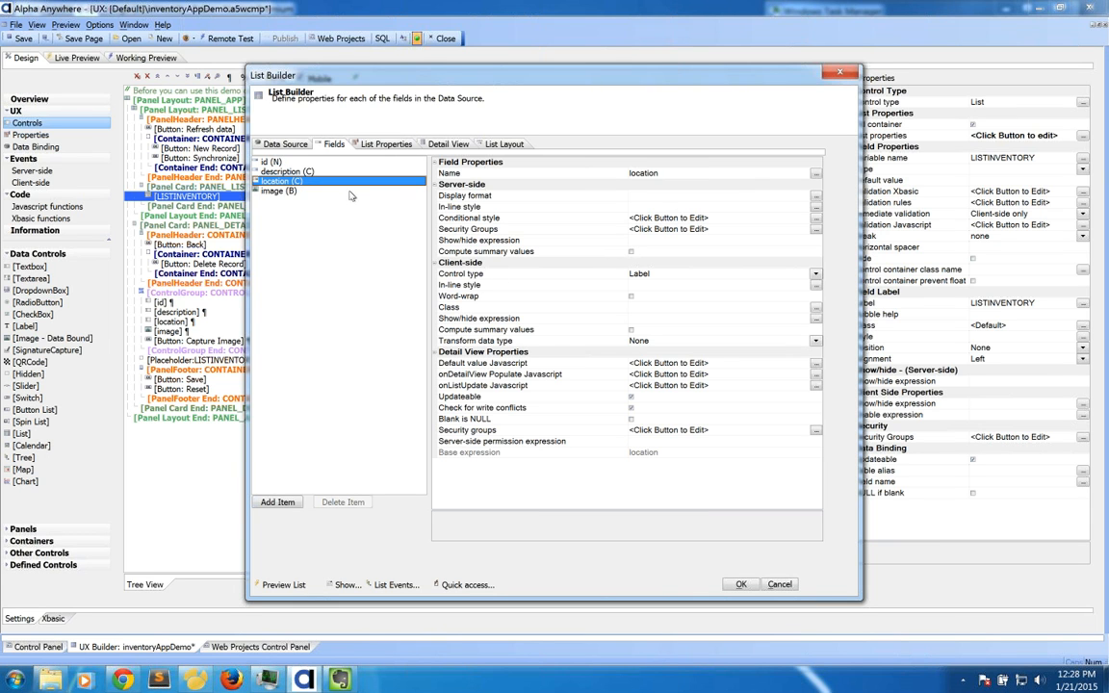
Examine the image field's client-side in-line style and its Embed images into HTML property.
{"action": "left_click", "coordinate": [298, 191]}
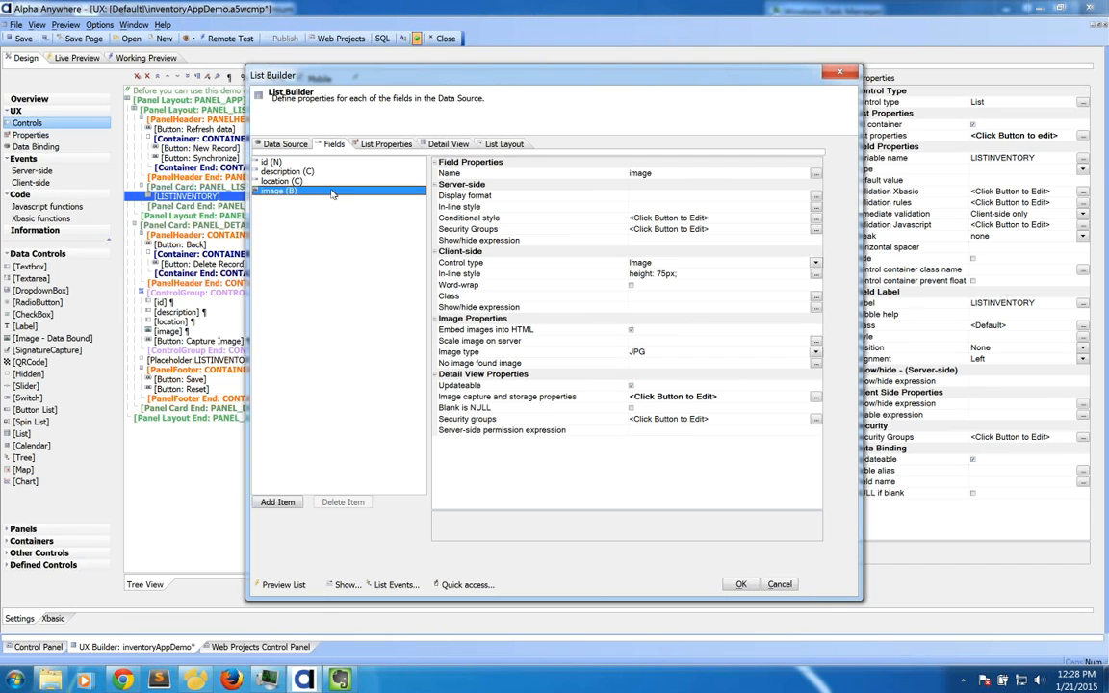
{"action": "left_click", "coordinate": [582, 275]}
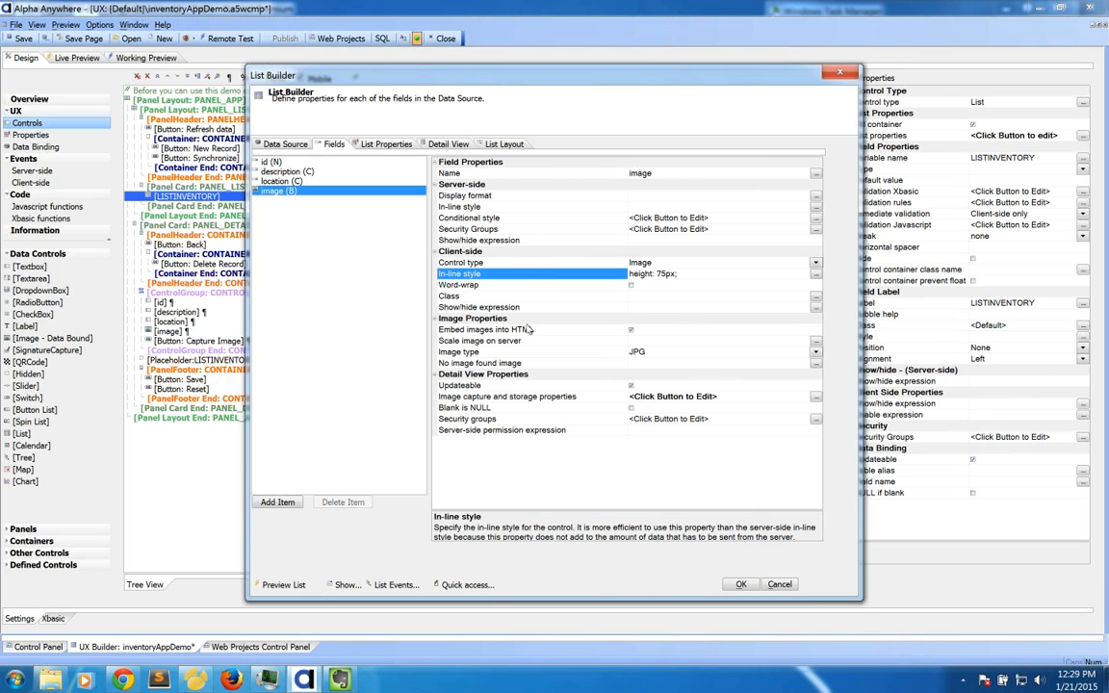
{"action": "left_click", "coordinate": [476, 330]}
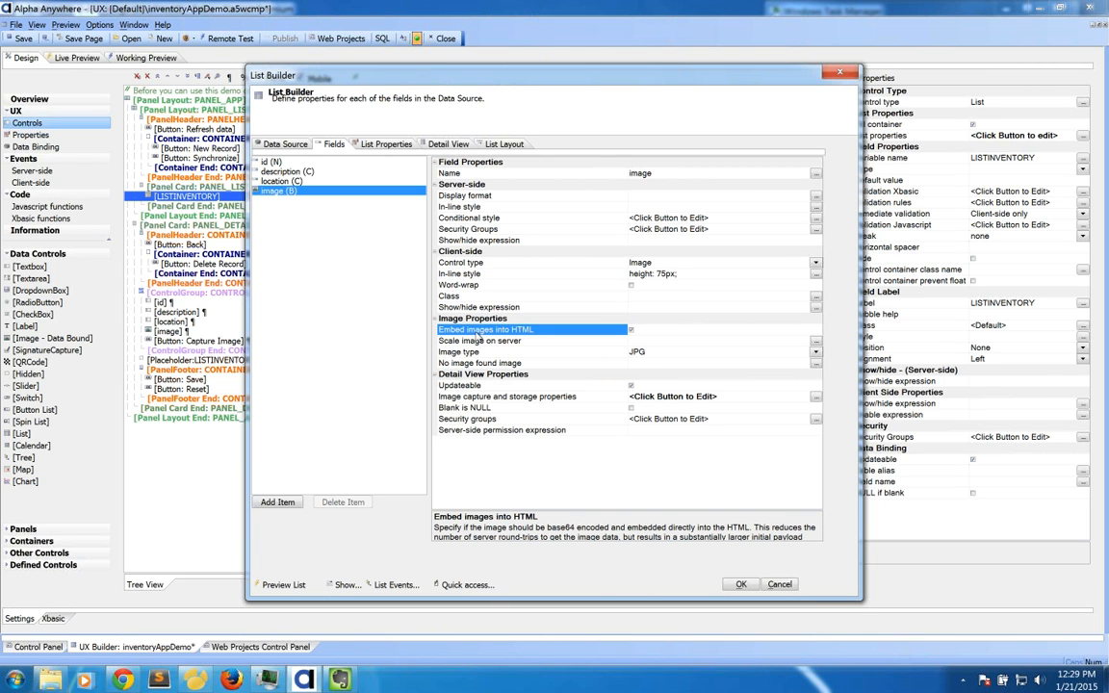